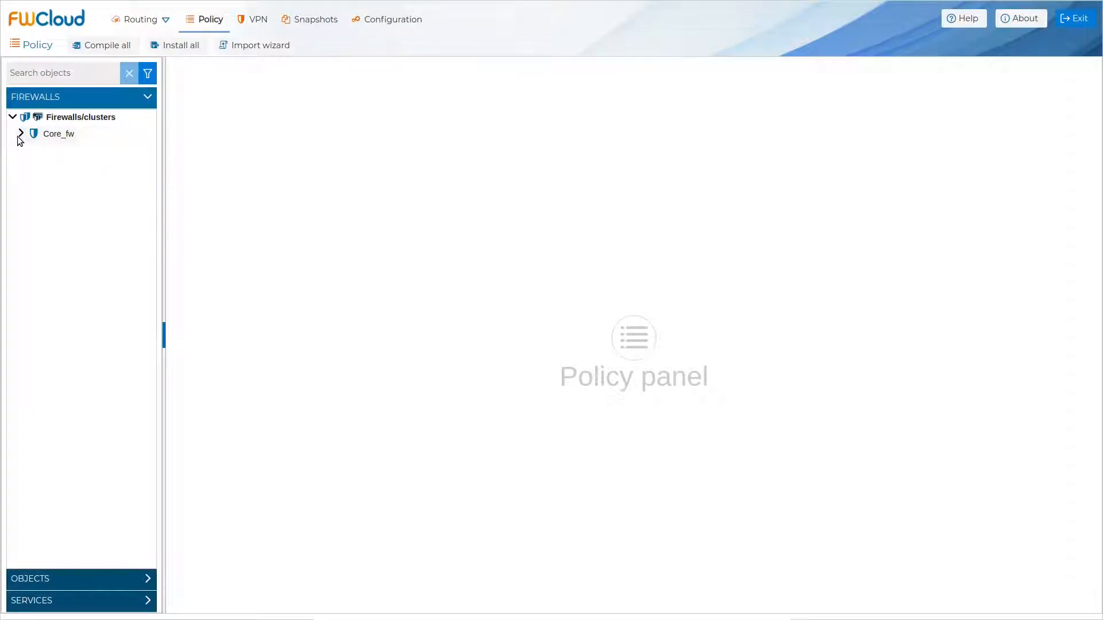
Examine the IP addresses assigned to the Core_fw interfaces enp0s4, enp0s5, eth0, eth1 and eth2
key("alt+Tab")
key("alt+Tab")
left_click(21, 134)
left_click(29, 184)
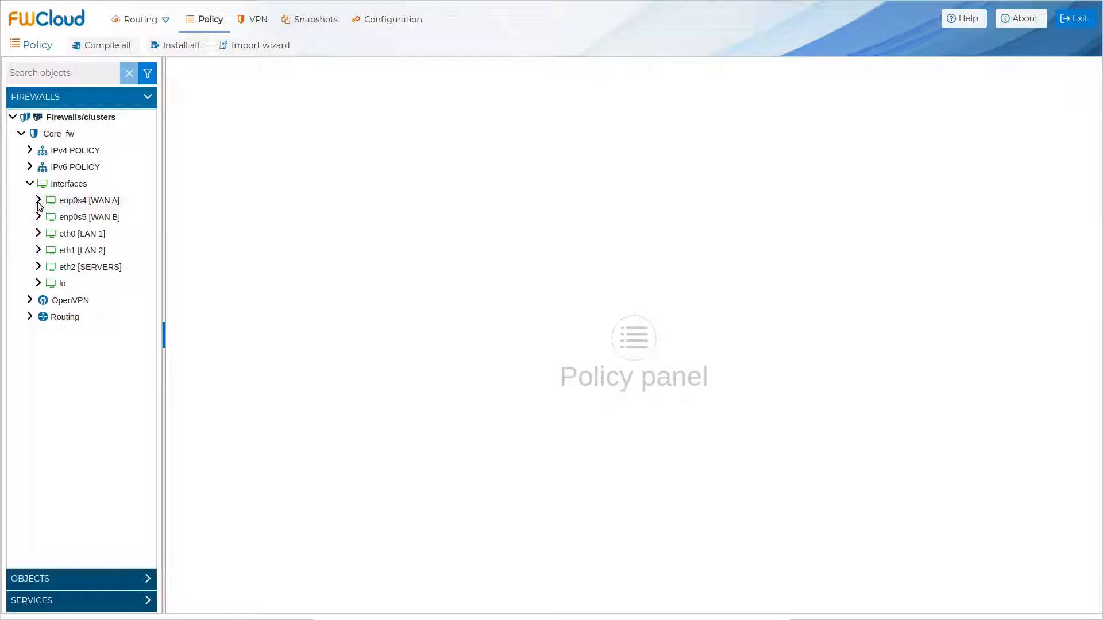
left_click(38, 200)
left_click(39, 233)
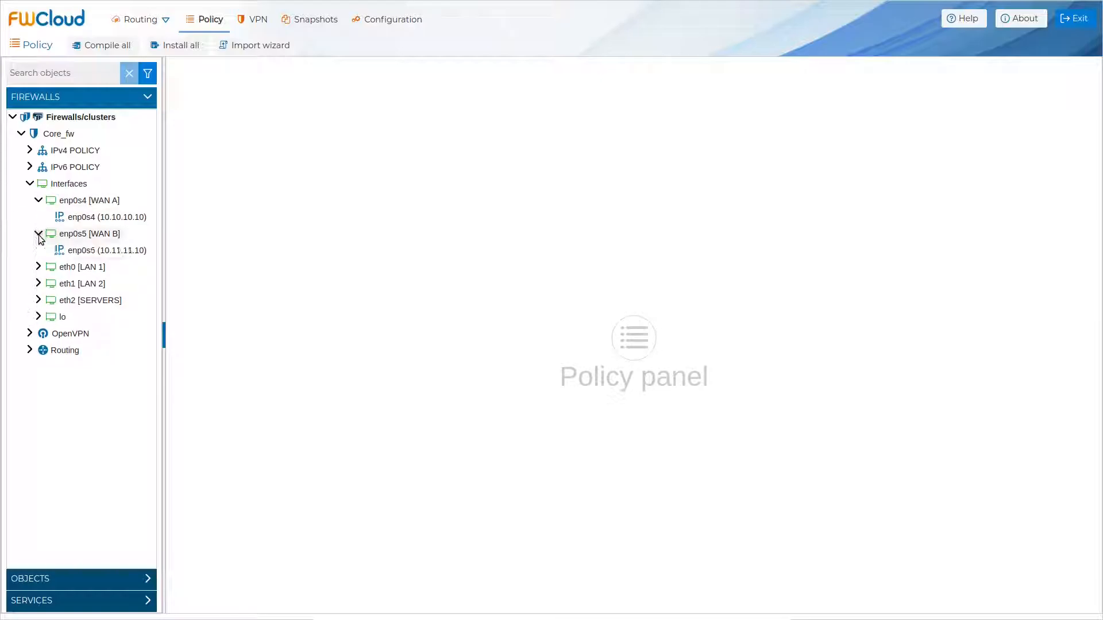
left_click(39, 266)
left_click(39, 300)
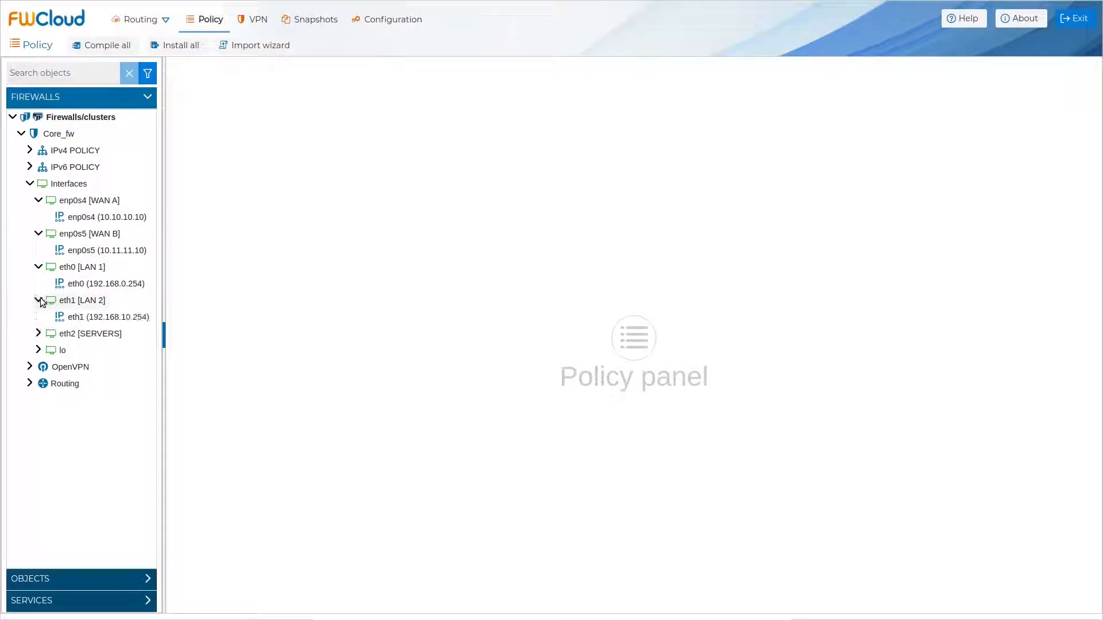
left_click(43, 337)
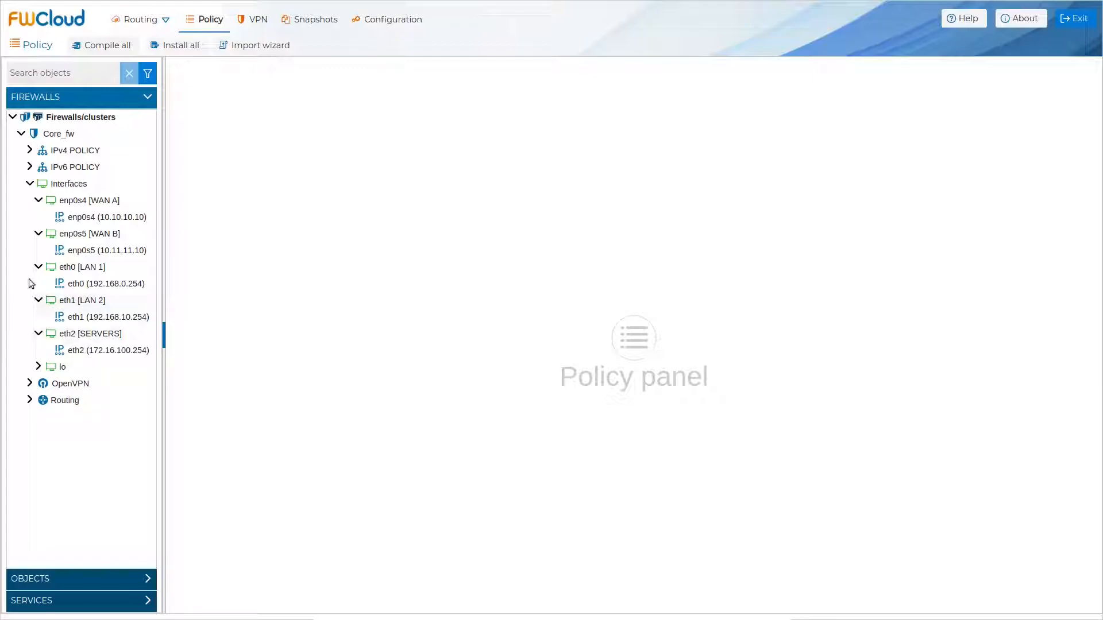
left_click(30, 184)
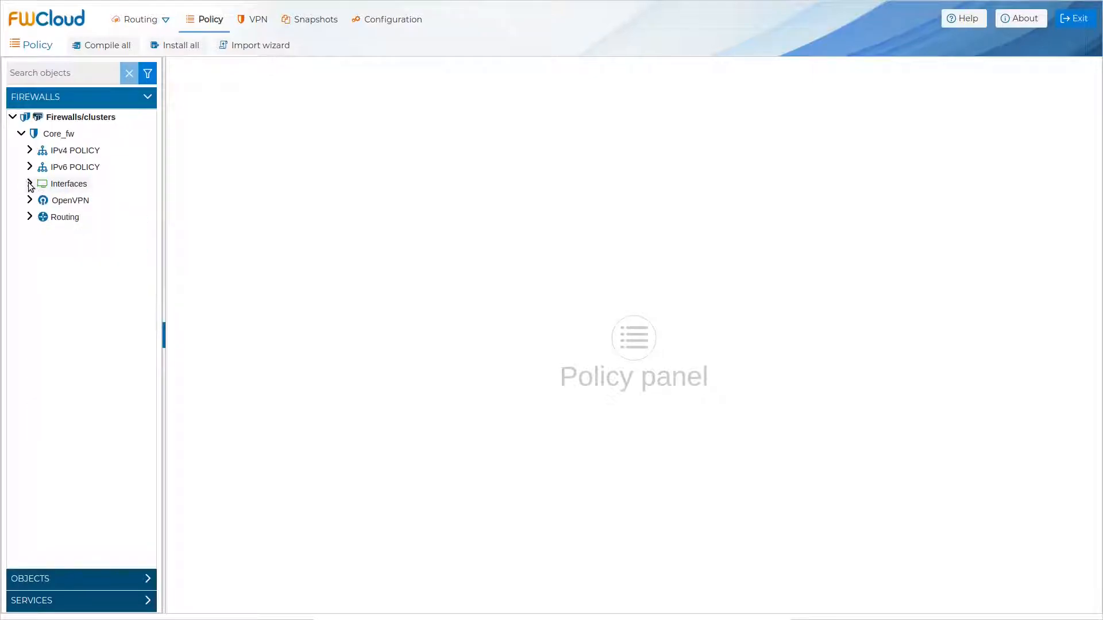
Try to create a new rule in the routing policy of the Core_fw firewall
left_click(29, 218)
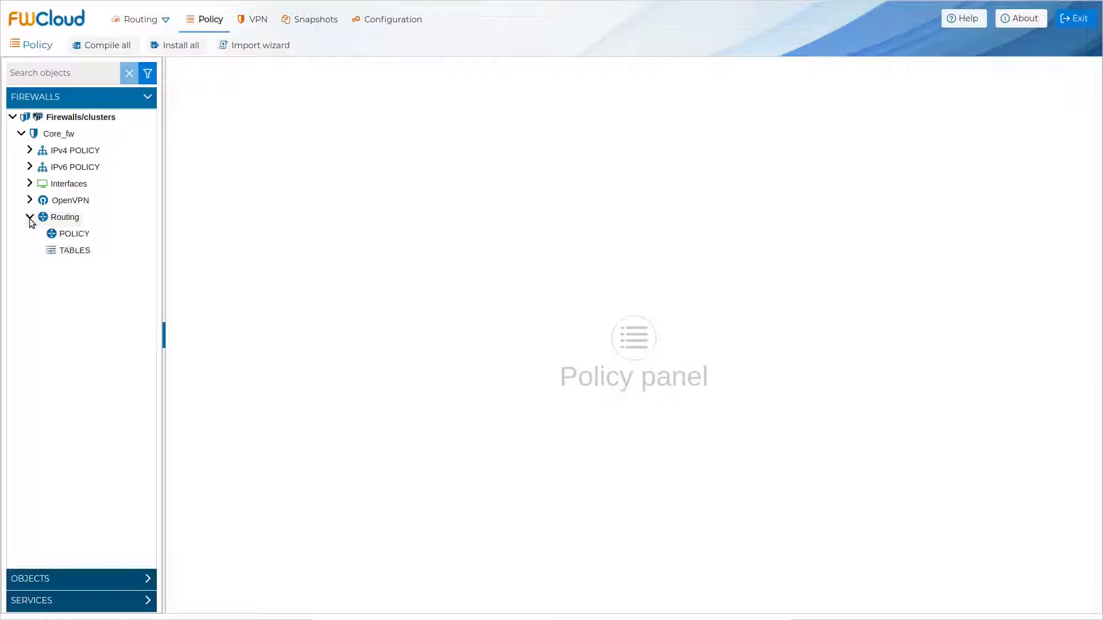
left_click(72, 236)
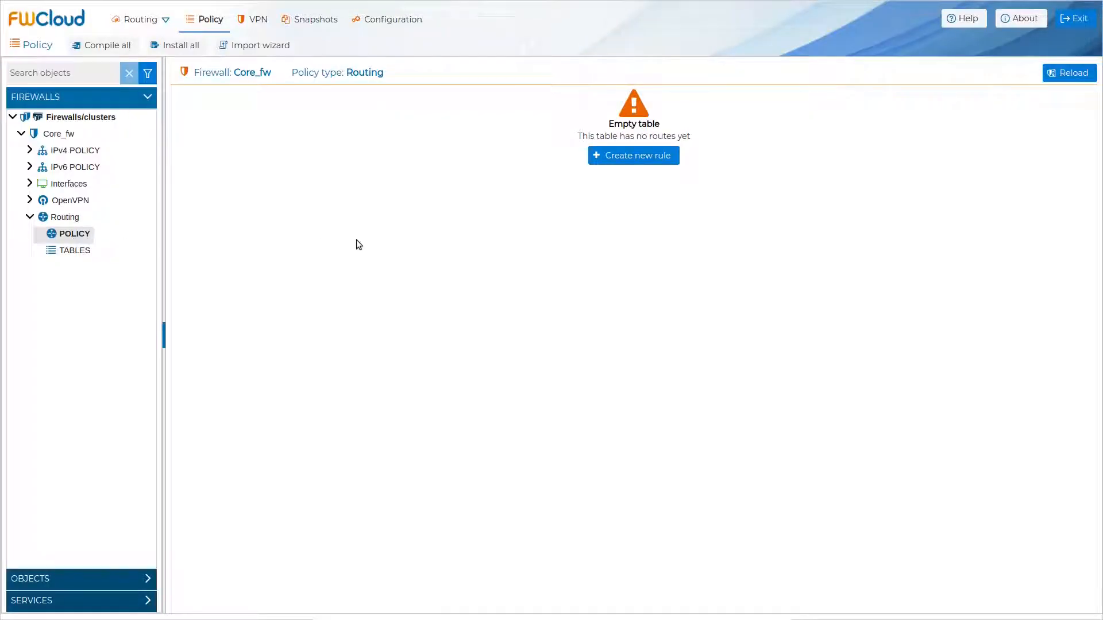
left_click(633, 160)
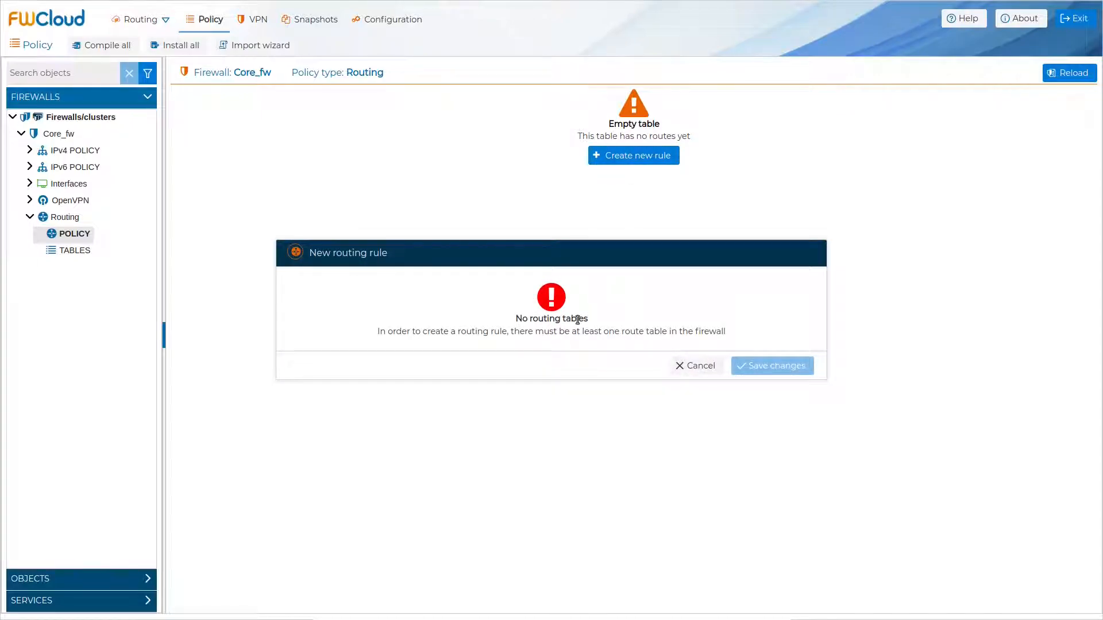
left_click(697, 366)
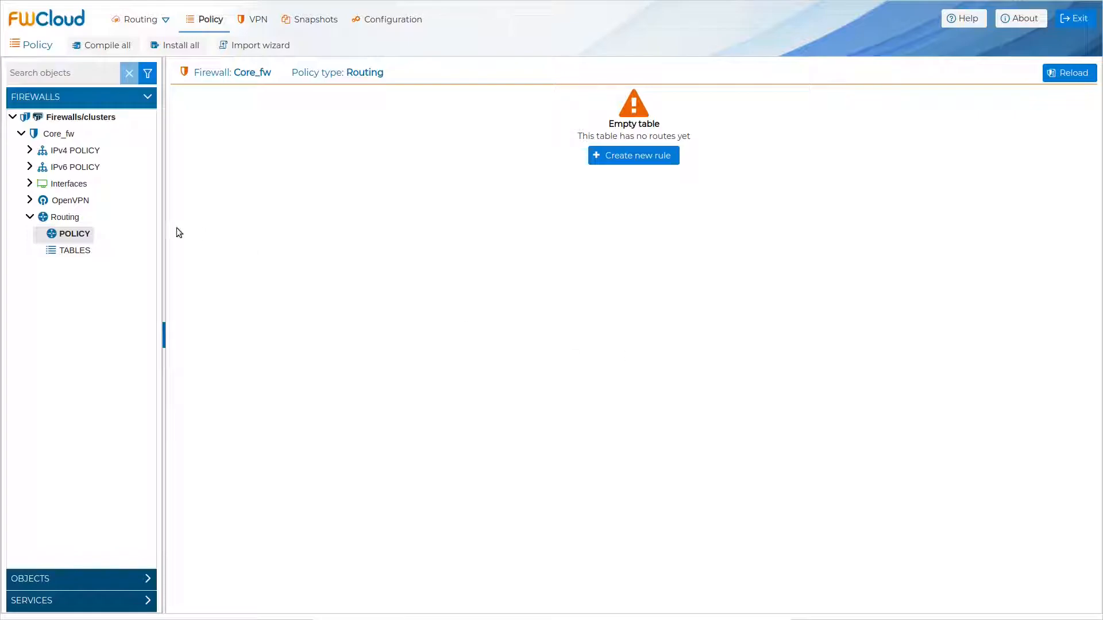
Create a routing table on Core_fw with table number 1 and the name ProviderA
left_click(80, 255)
right_click(80, 253)
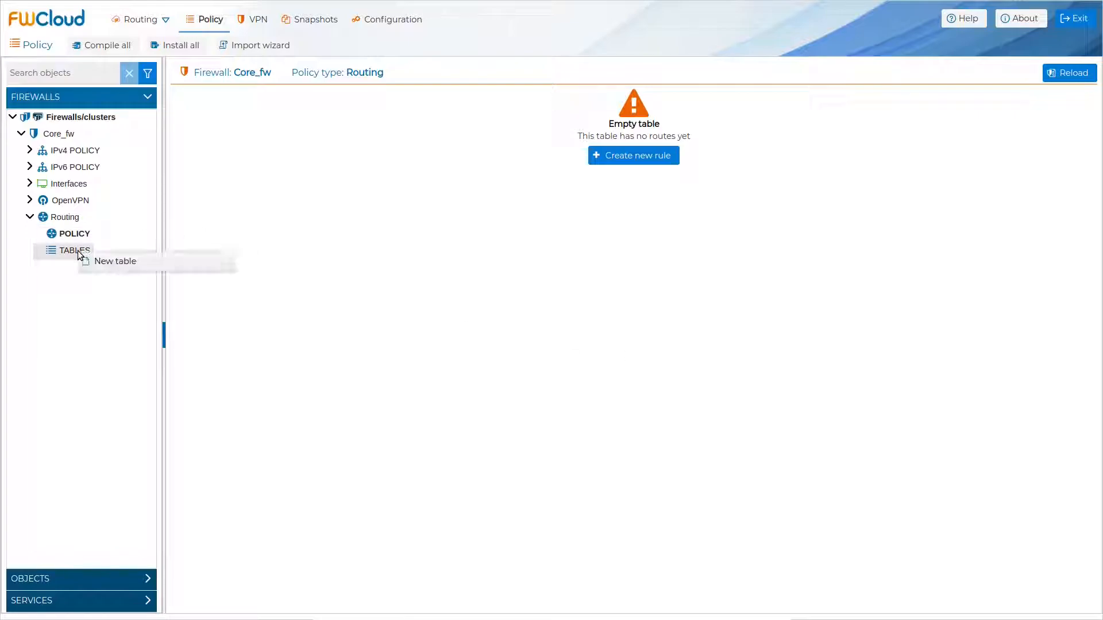
left_click(153, 267)
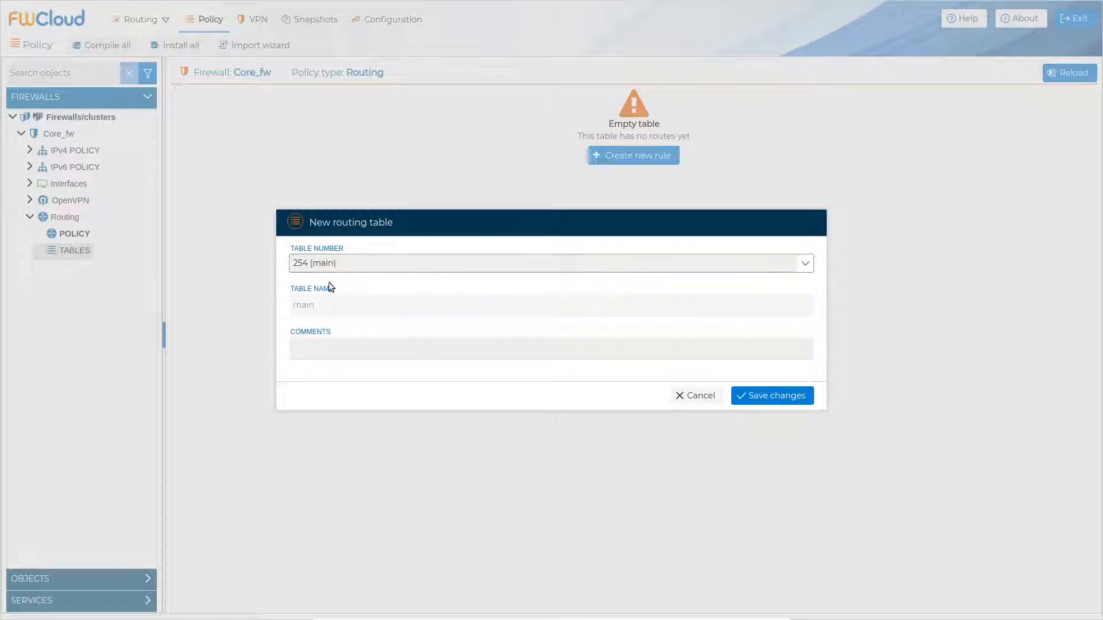
left_click(803, 265)
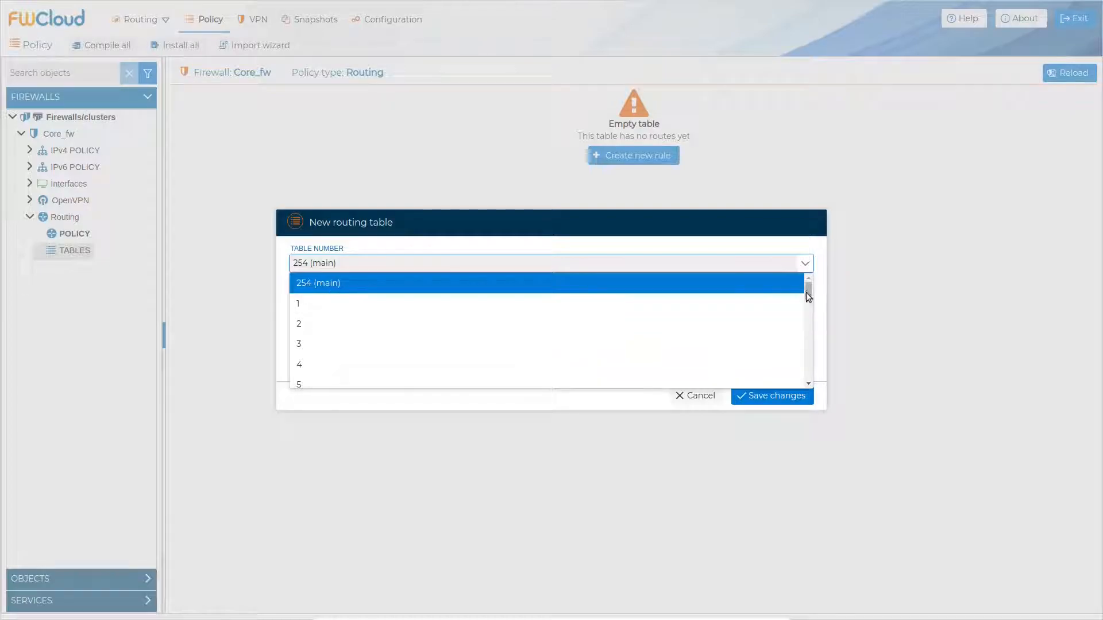
left_click_drag(807, 294, 804, 270)
left_click(757, 269)
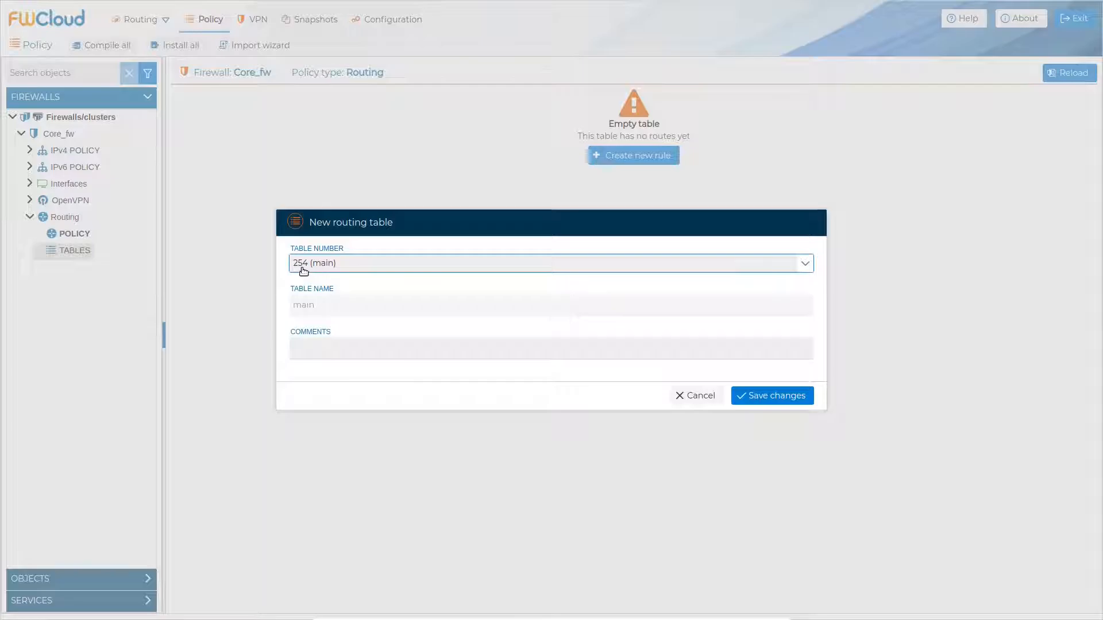
left_click(804, 263)
left_click(694, 305)
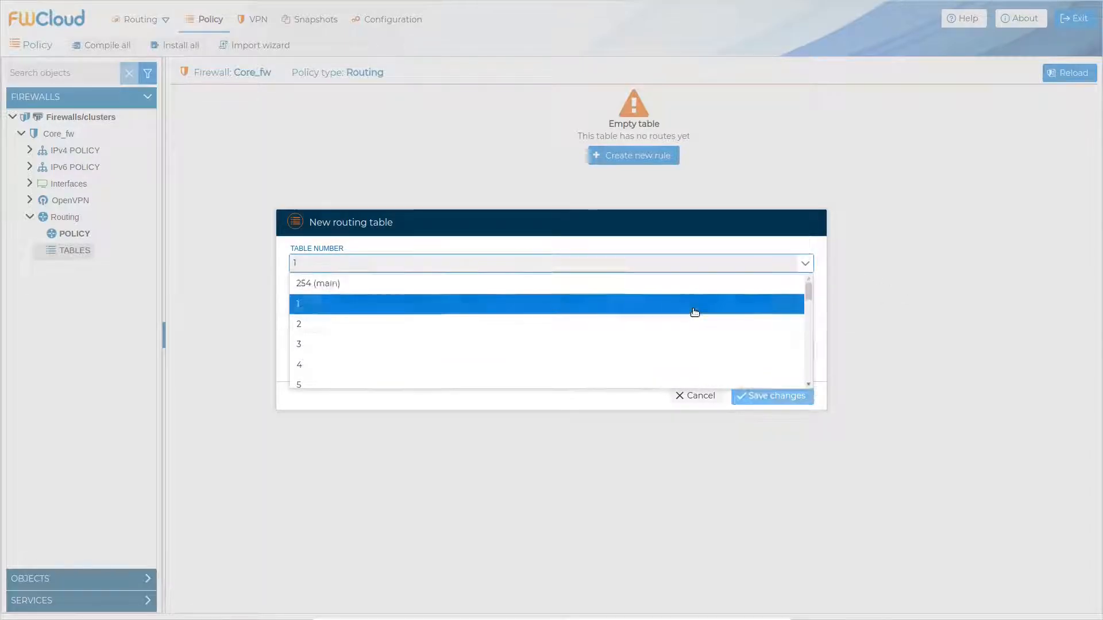
left_click(644, 305)
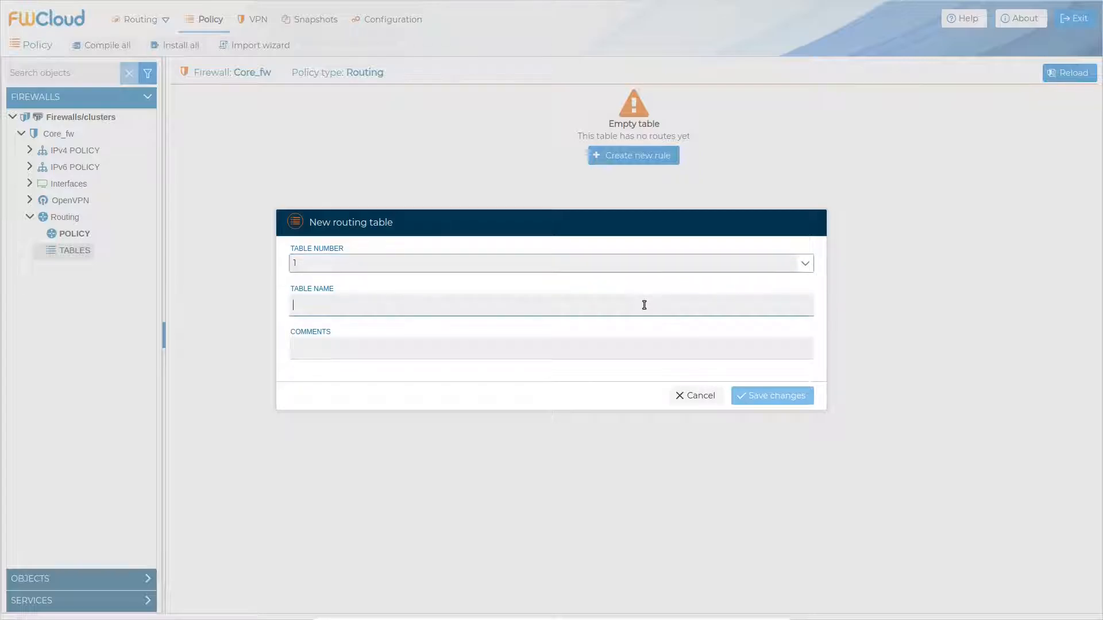
type("ProviderA")
left_click(808, 394)
Start a new route in the ProviderA routing table with the ProviderA address object as its gateway
left_click(72, 269)
mouse_move(71, 269)
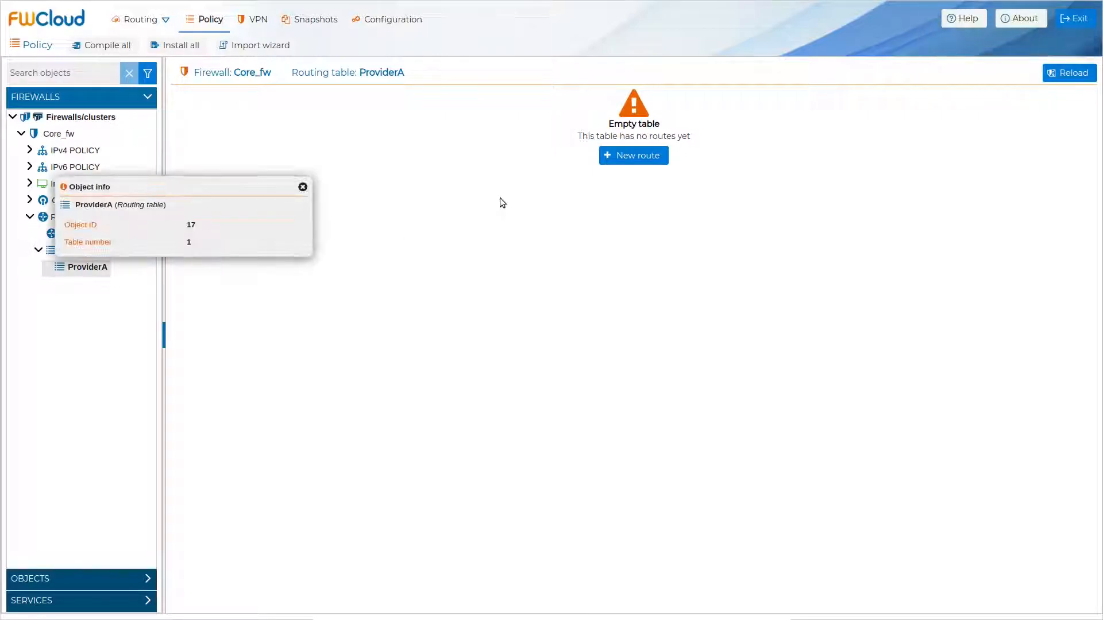
left_click(629, 158)
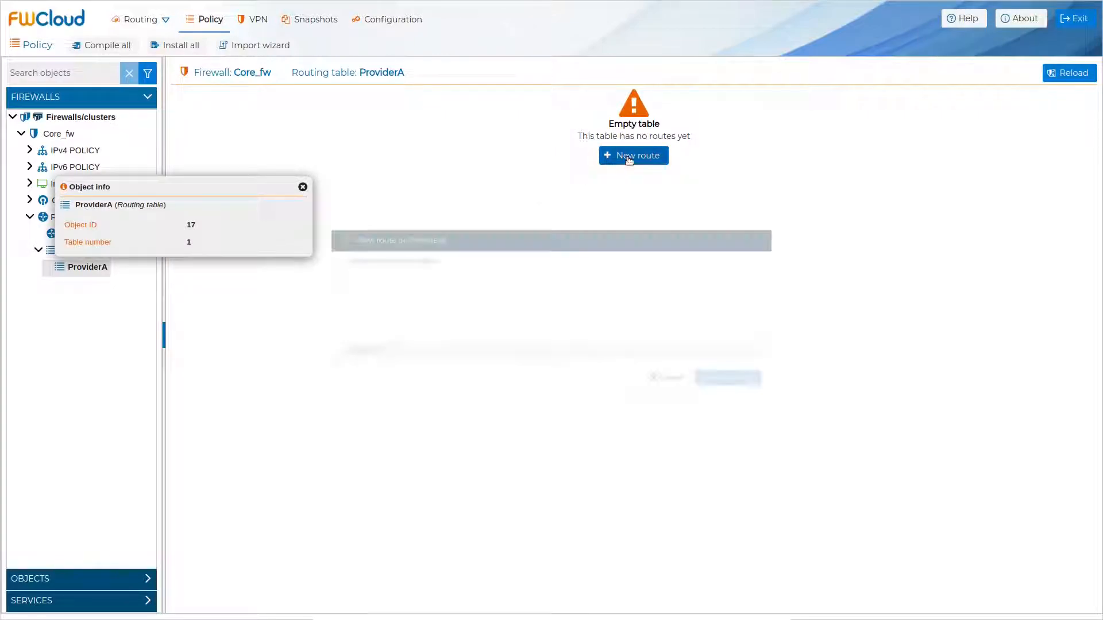
left_click(302, 185)
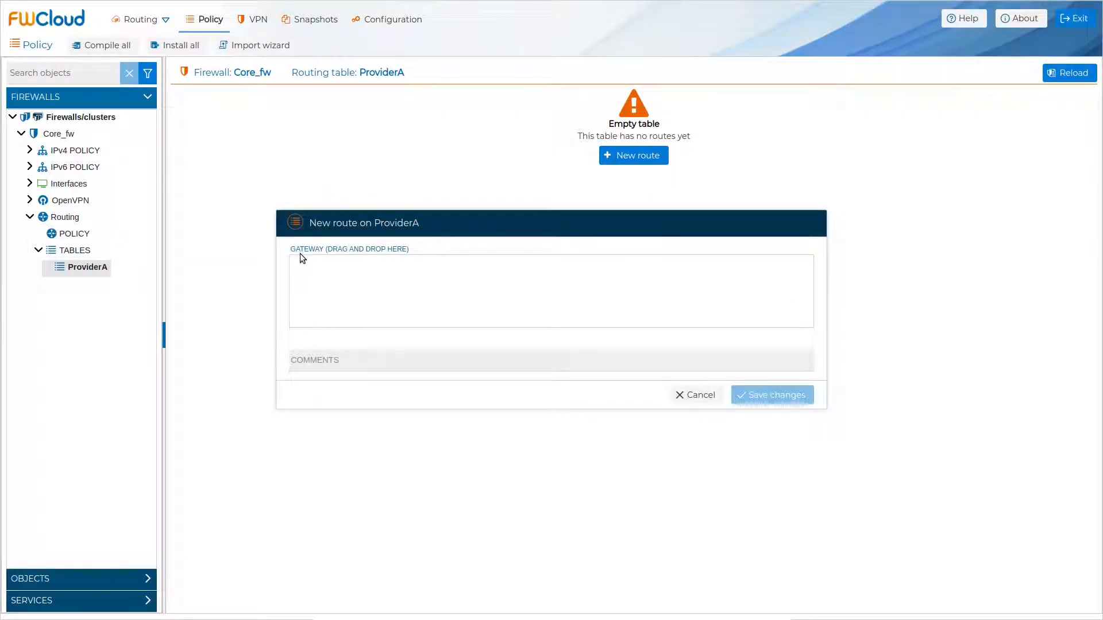
left_click(145, 582)
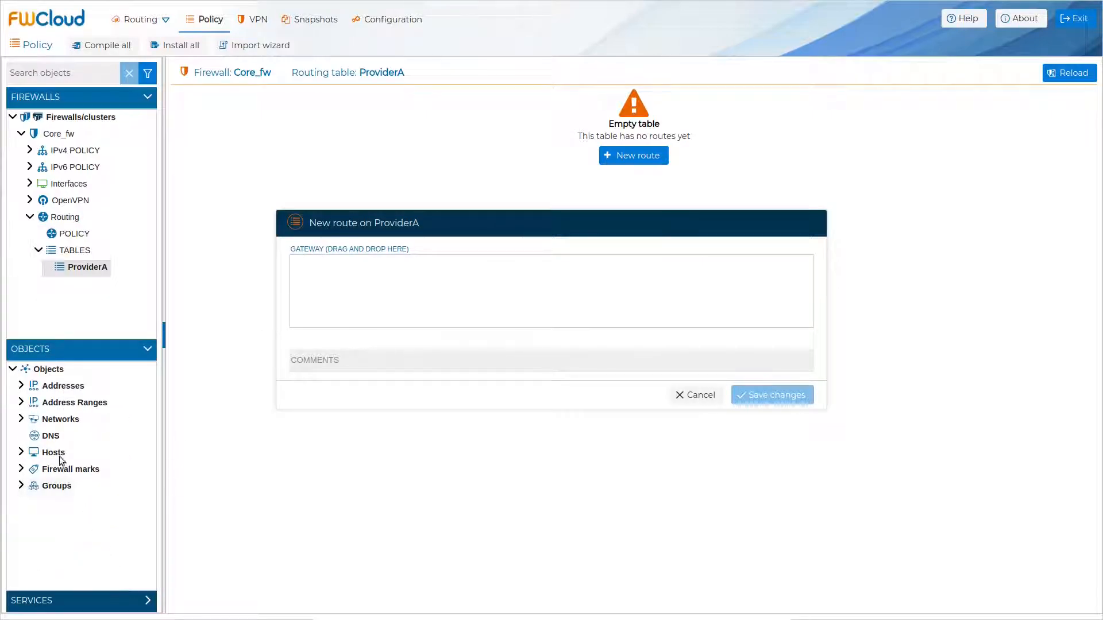
left_click(21, 386)
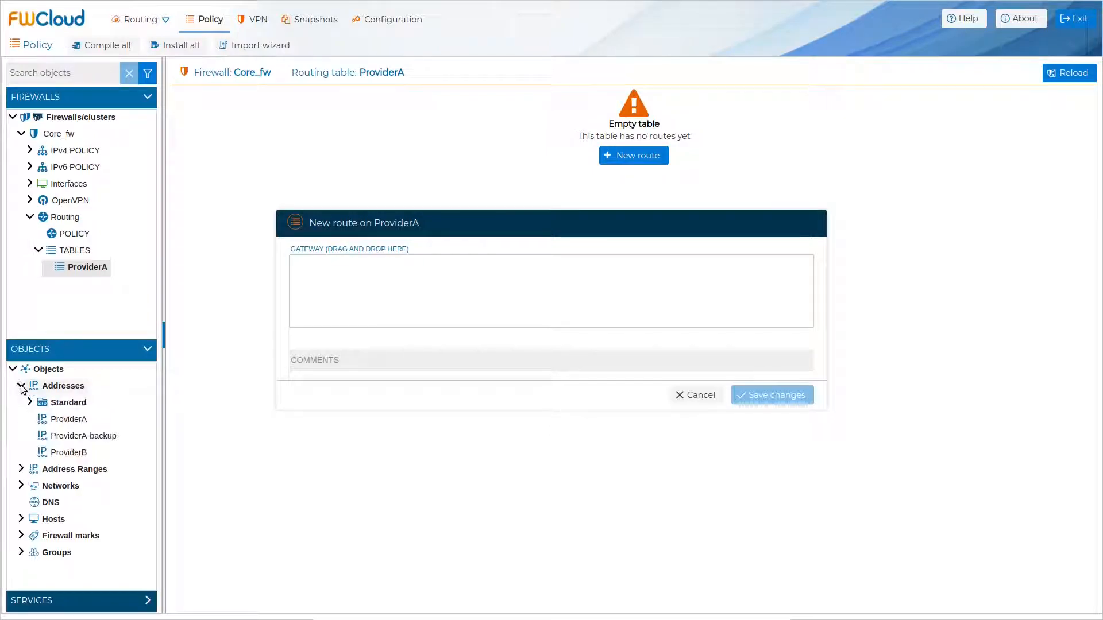
left_click_drag(63, 420, 354, 285)
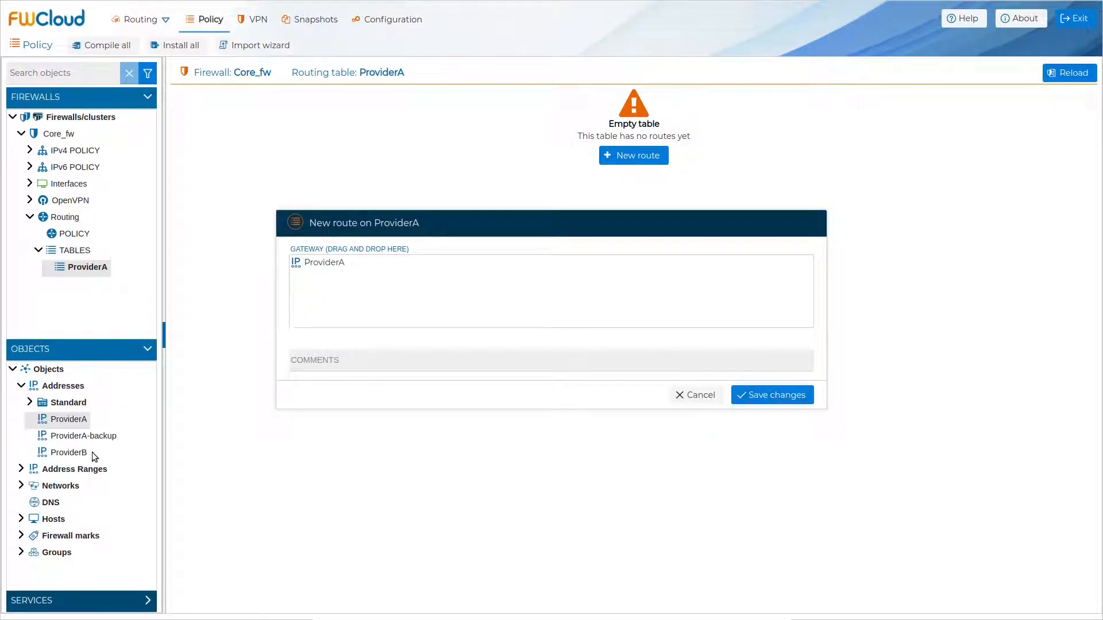
Replace the new route's gateway with ProviderB, switch it back to ProviderA and save the route
left_click_drag(73, 454, 333, 292)
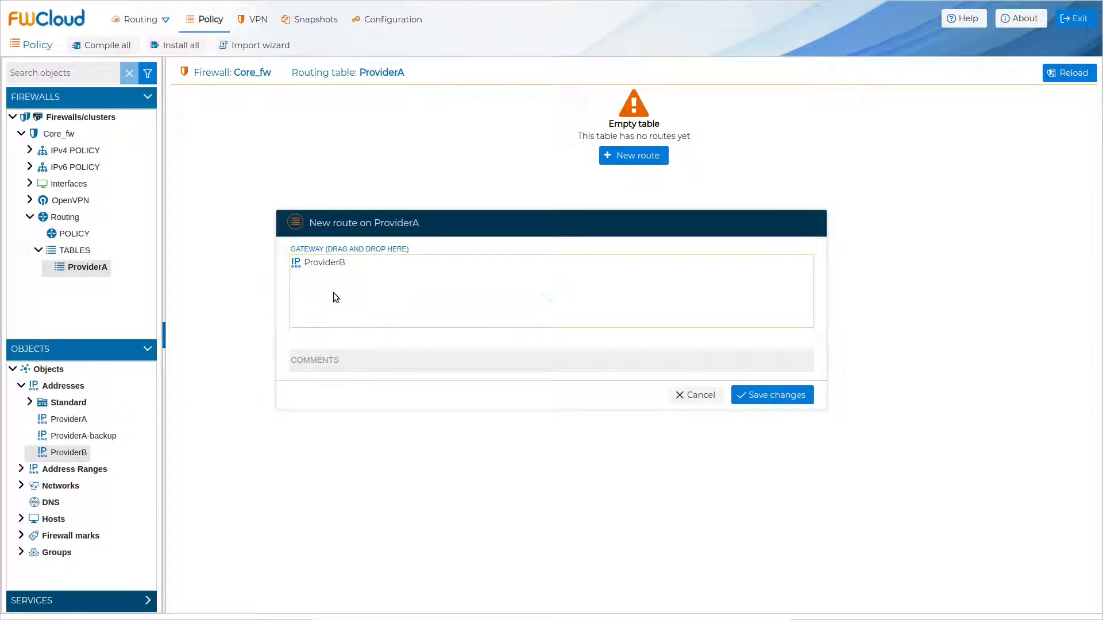
left_click_drag(73, 421, 349, 287)
left_click(768, 394)
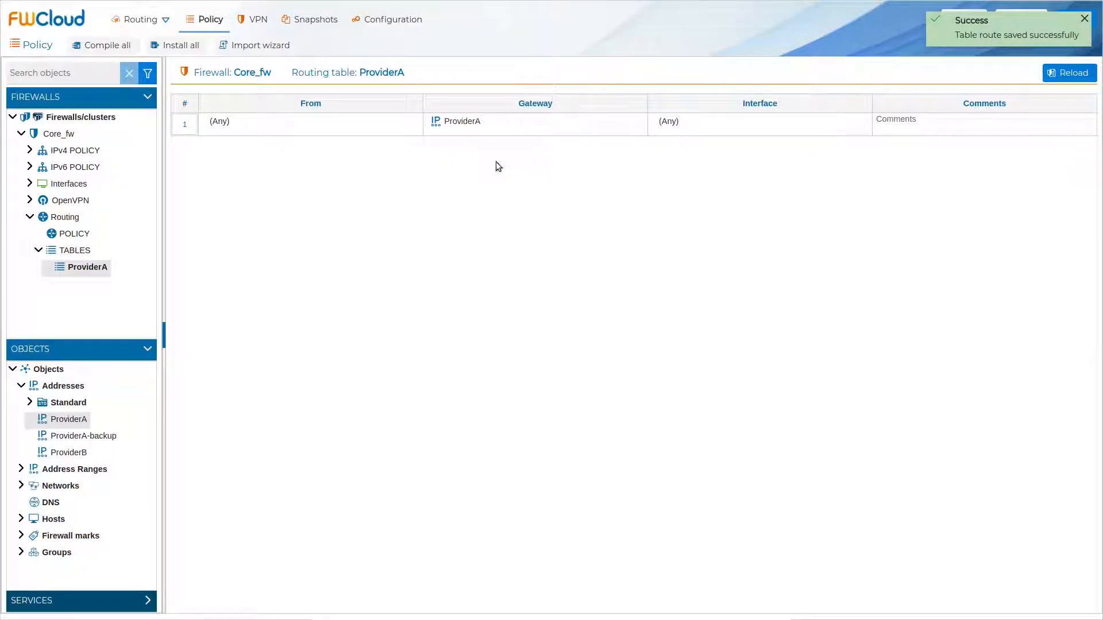
Change the saved route's gateway to ProviderA-backup and set it back to ProviderA
right_click(446, 126)
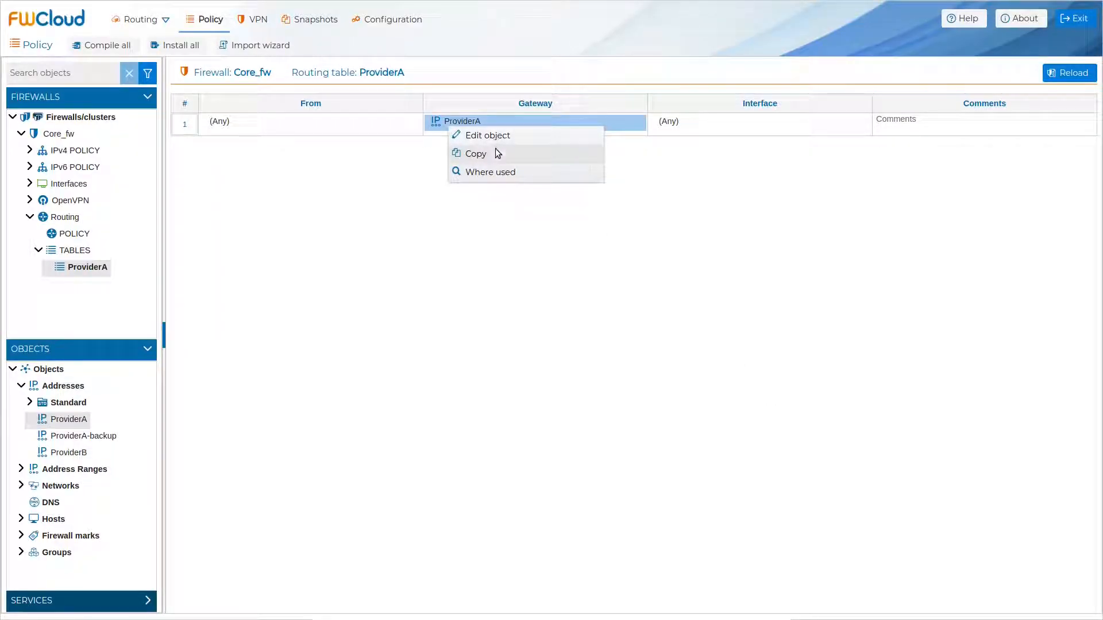
left_click(290, 340)
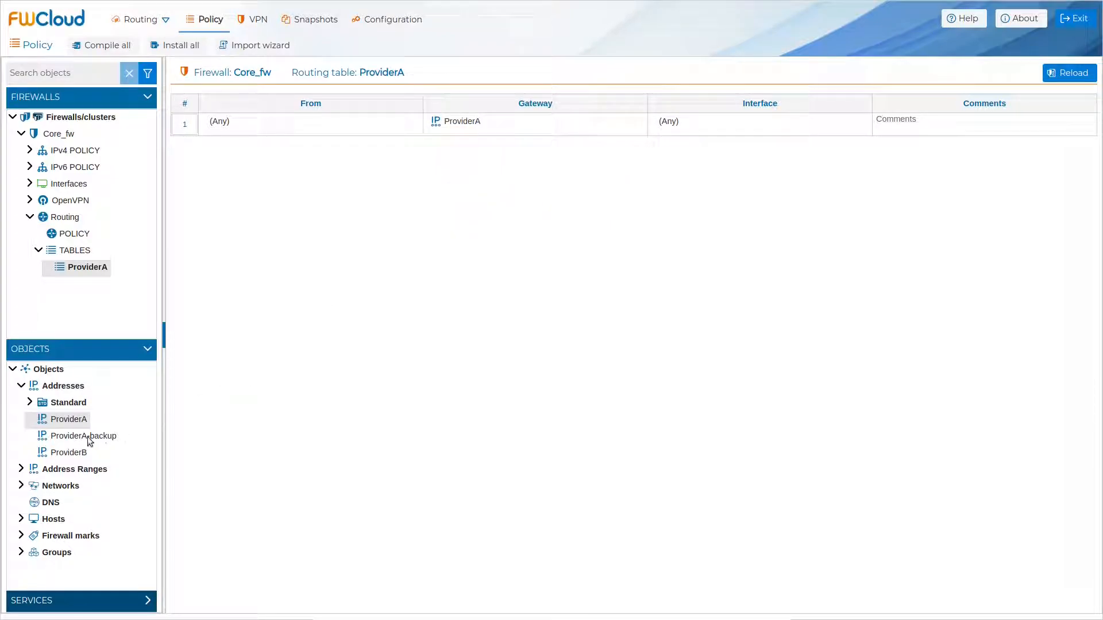
left_click_drag(86, 437, 488, 127)
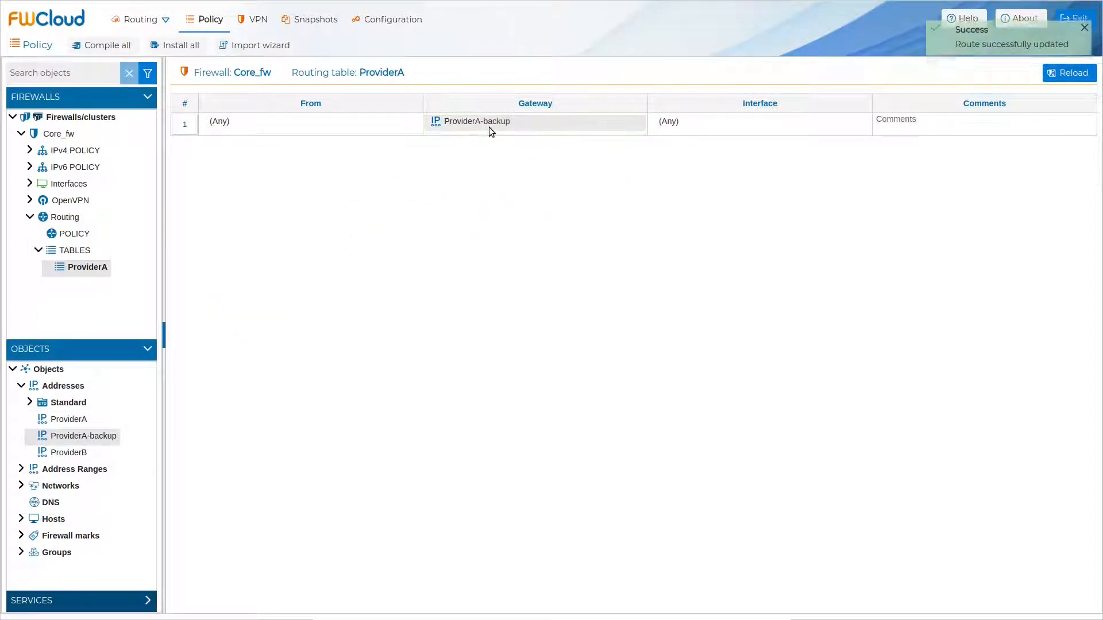
left_click_drag(82, 423, 498, 122)
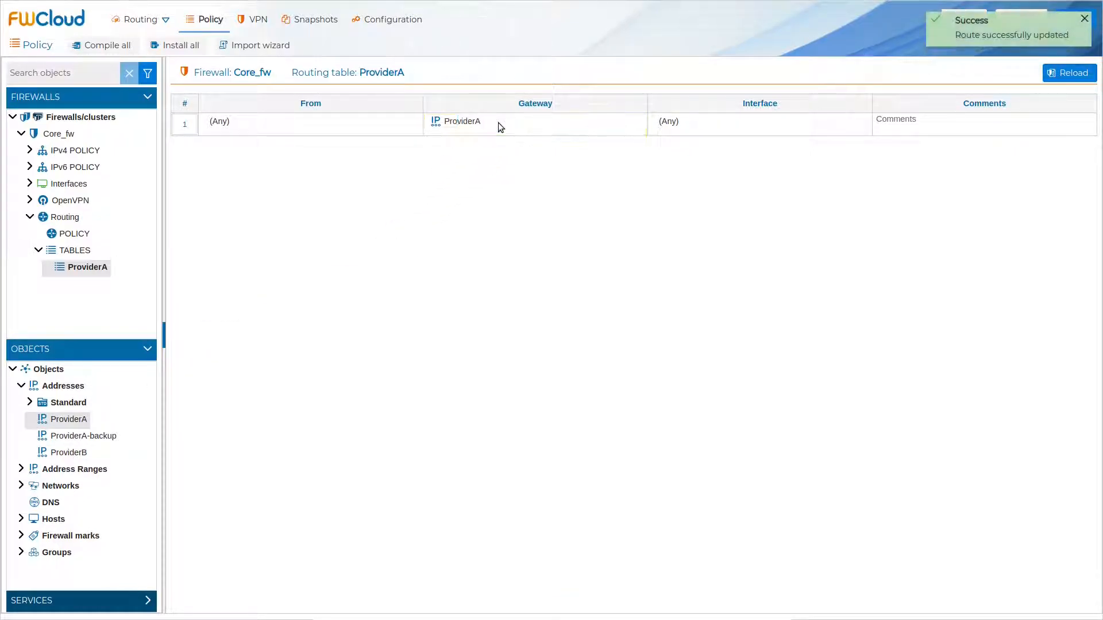
Compile route 1 and review the destination in the generated route command
right_click(191, 126)
left_click(233, 139)
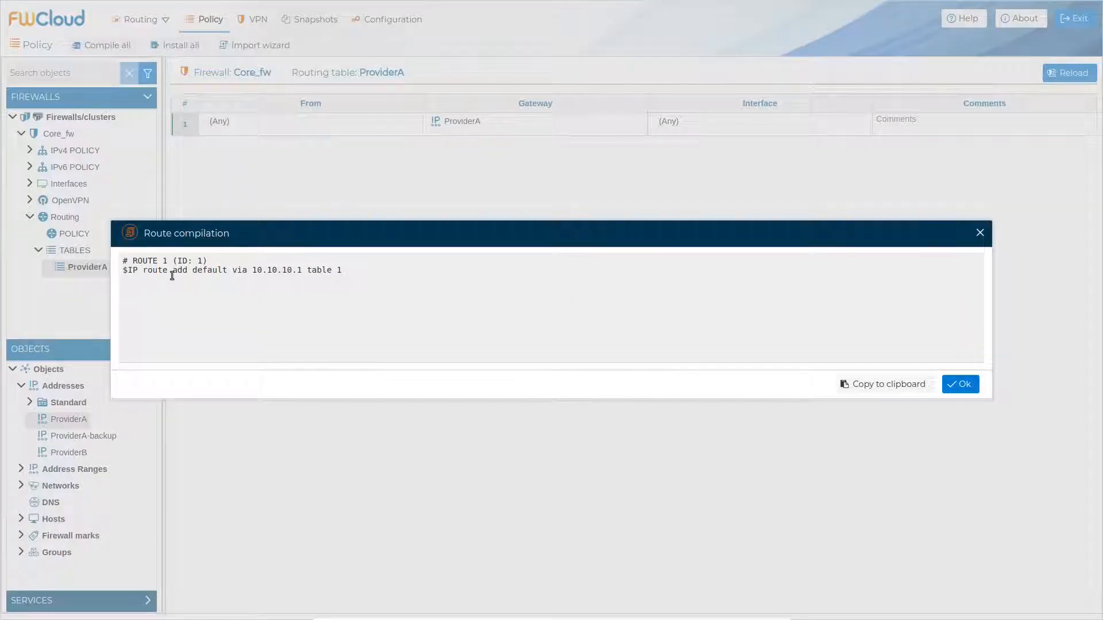
left_click_drag(195, 270, 228, 270)
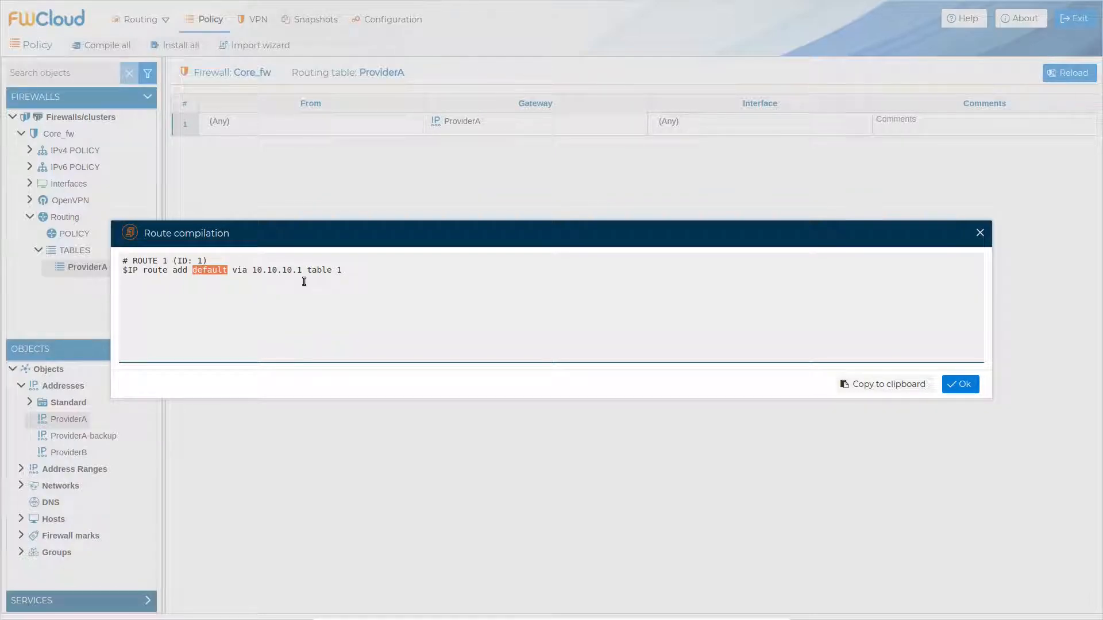
left_click(967, 383)
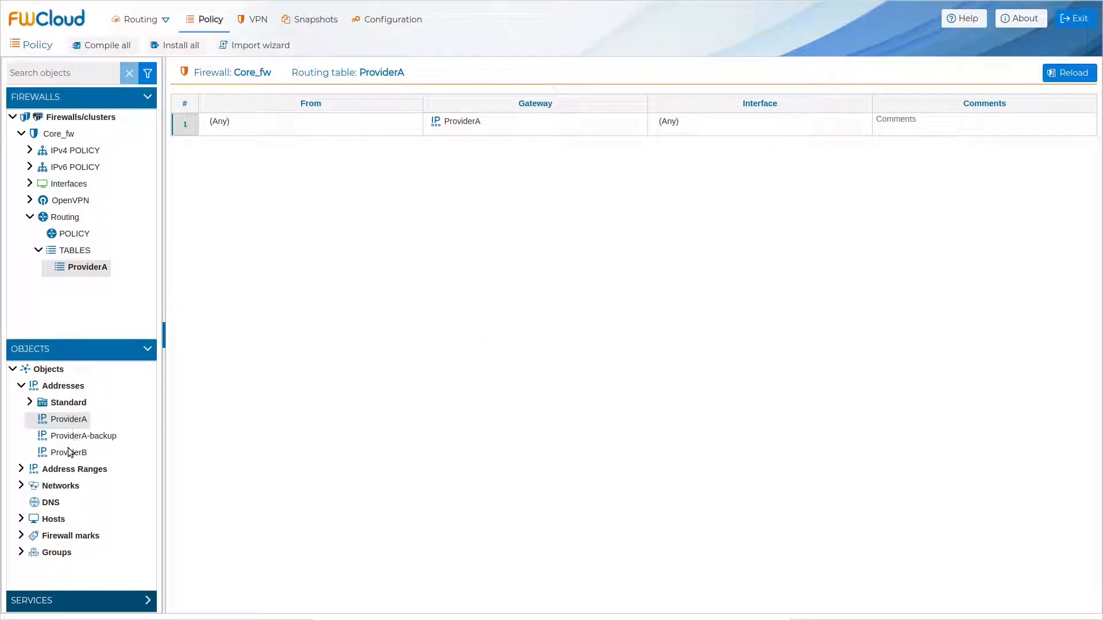
Add the standard address all-hosts and the address range MyRange to the From field of route 1
left_click(23, 387)
left_click(23, 387)
left_click(30, 402)
left_click_drag(67, 432, 250, 134)
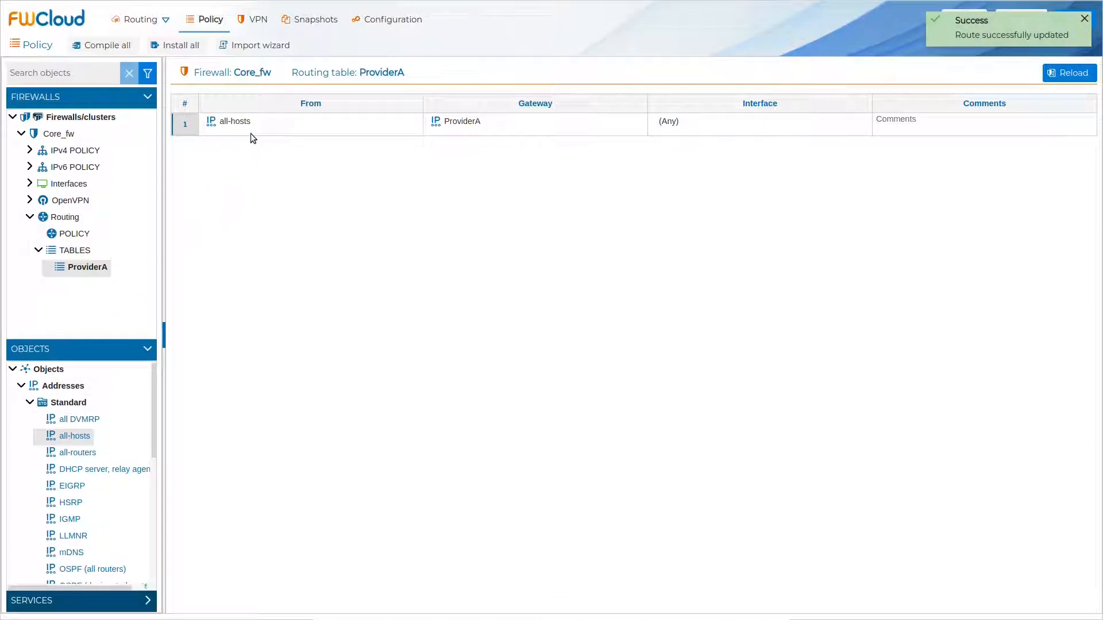
left_click(30, 403)
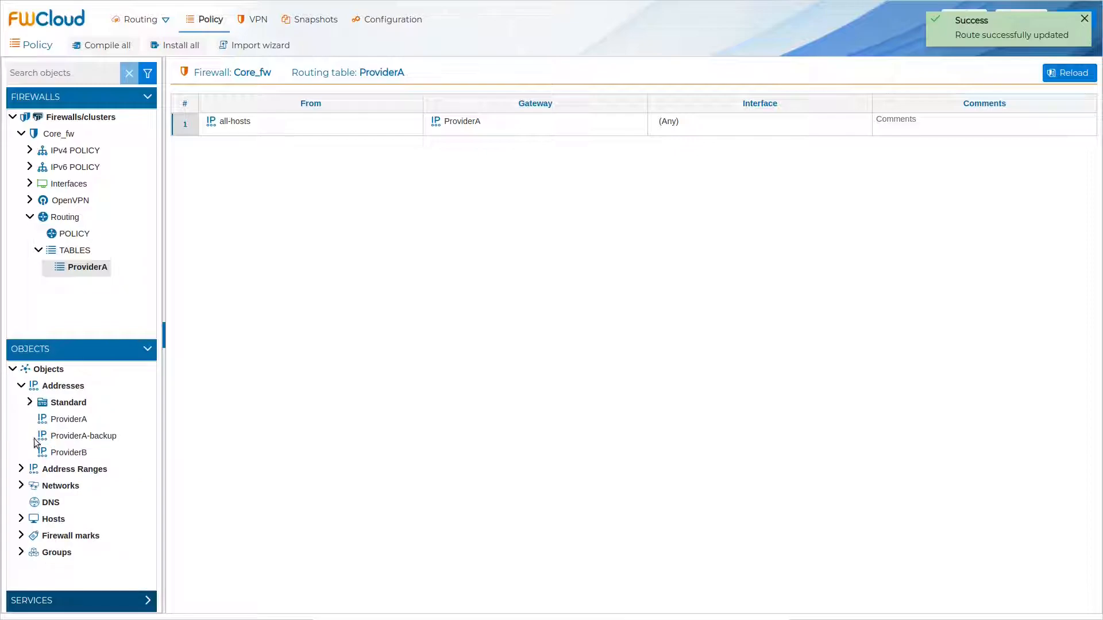
left_click(23, 470)
left_click_drag(63, 503, 229, 129)
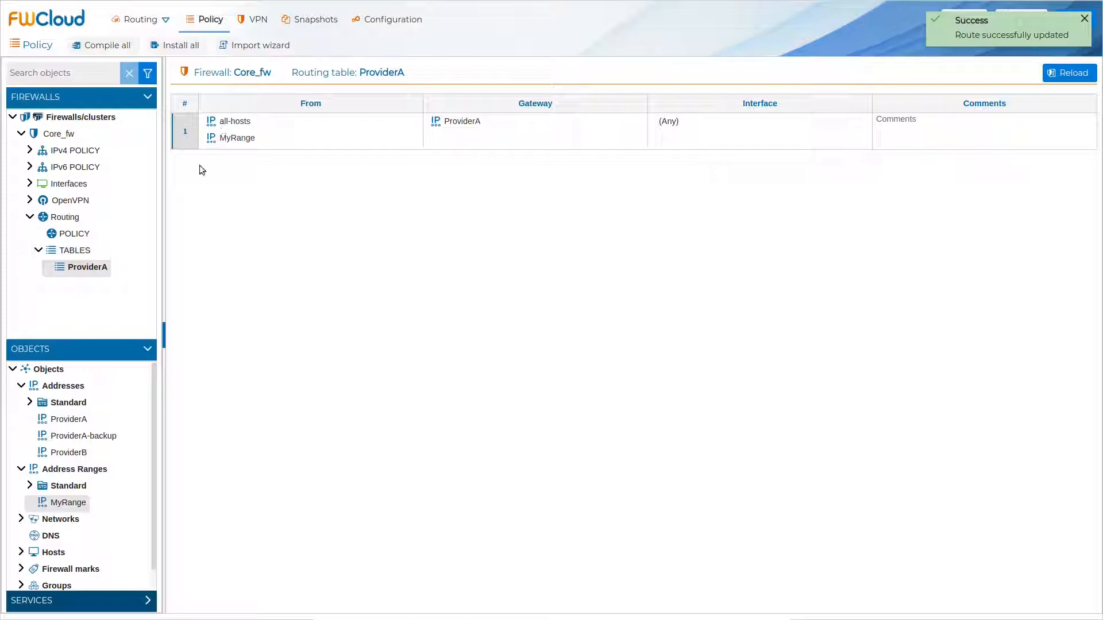
Add the Section1 and Section2 networks to the From field of route 1
left_click(21, 519)
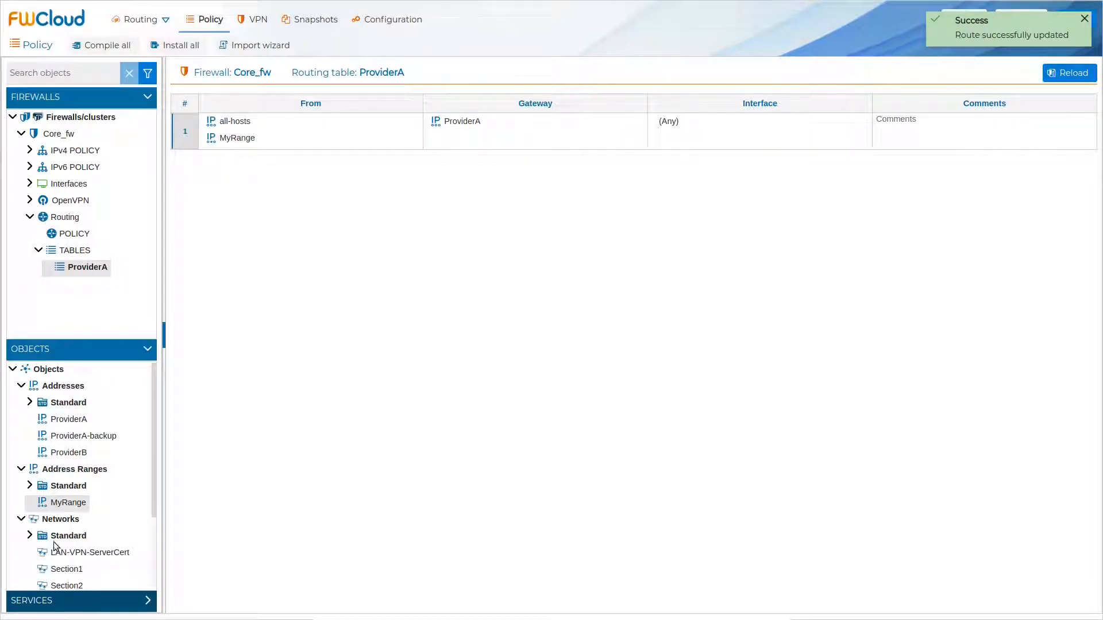
left_click_drag(67, 570, 257, 134)
left_click_drag(78, 585, 250, 156)
Delete the all-hosts address and the MyRange address range from the From field of route 1
right_click(260, 117)
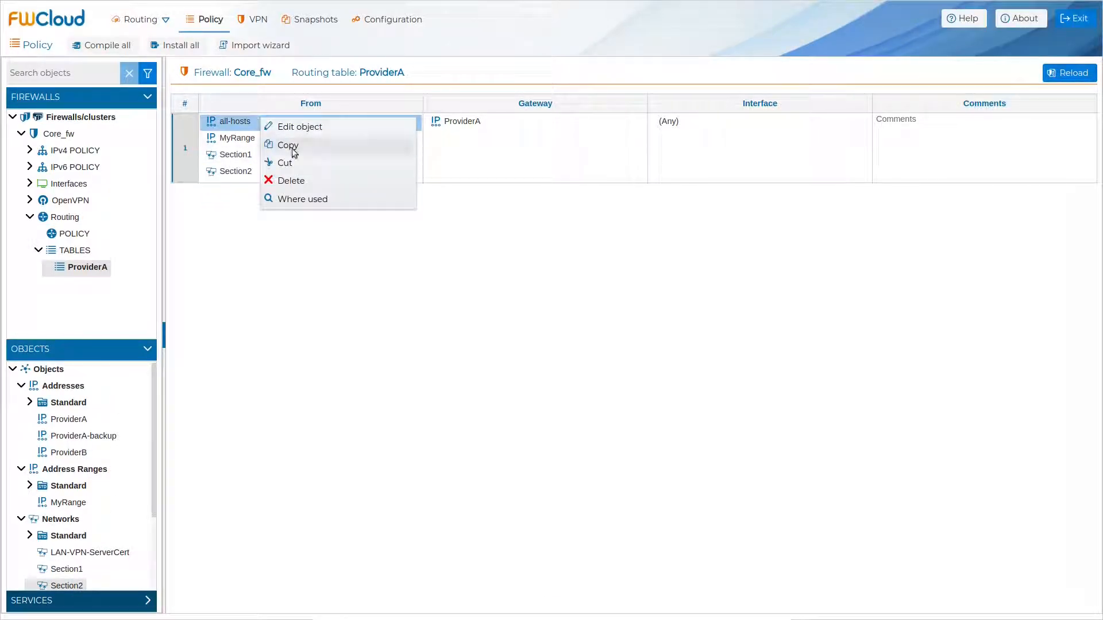
left_click(291, 181)
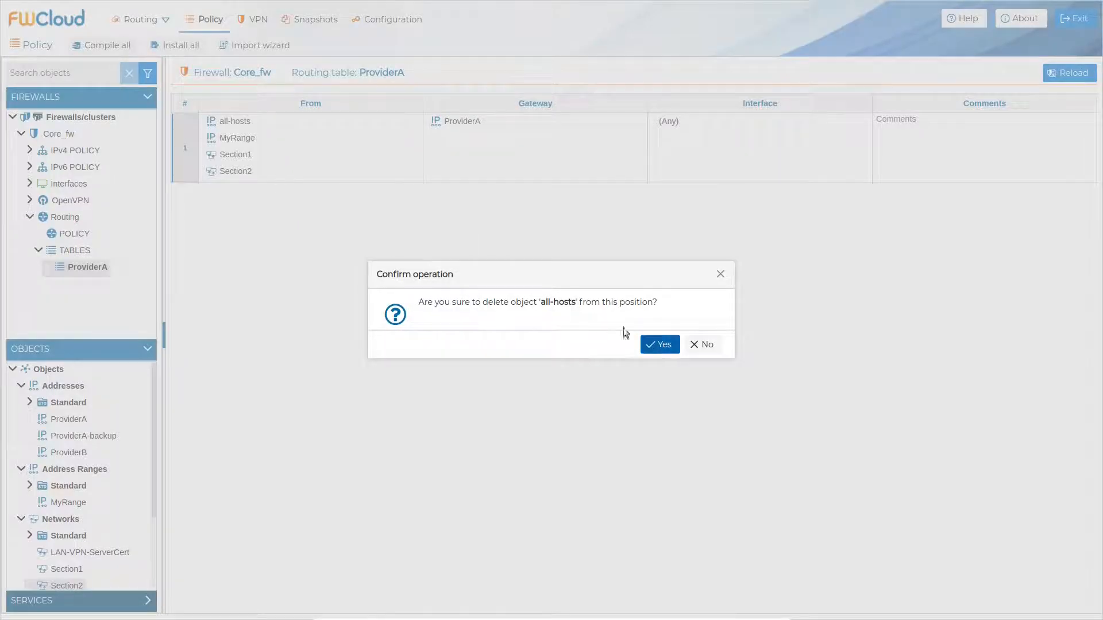
left_click(658, 343)
right_click(259, 124)
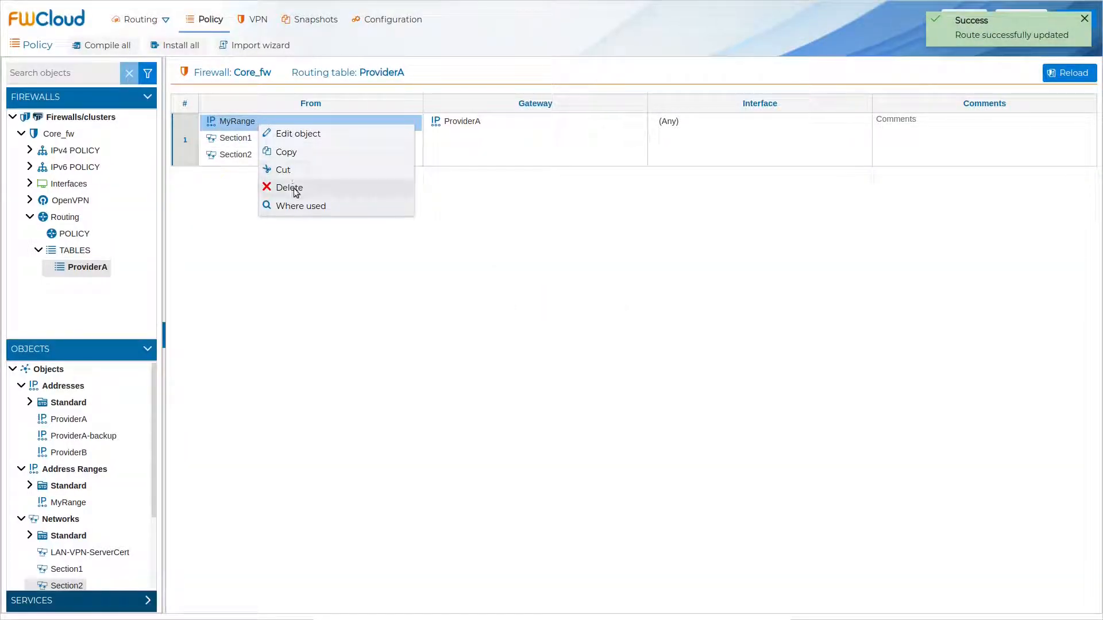
left_click(287, 184)
left_click(660, 344)
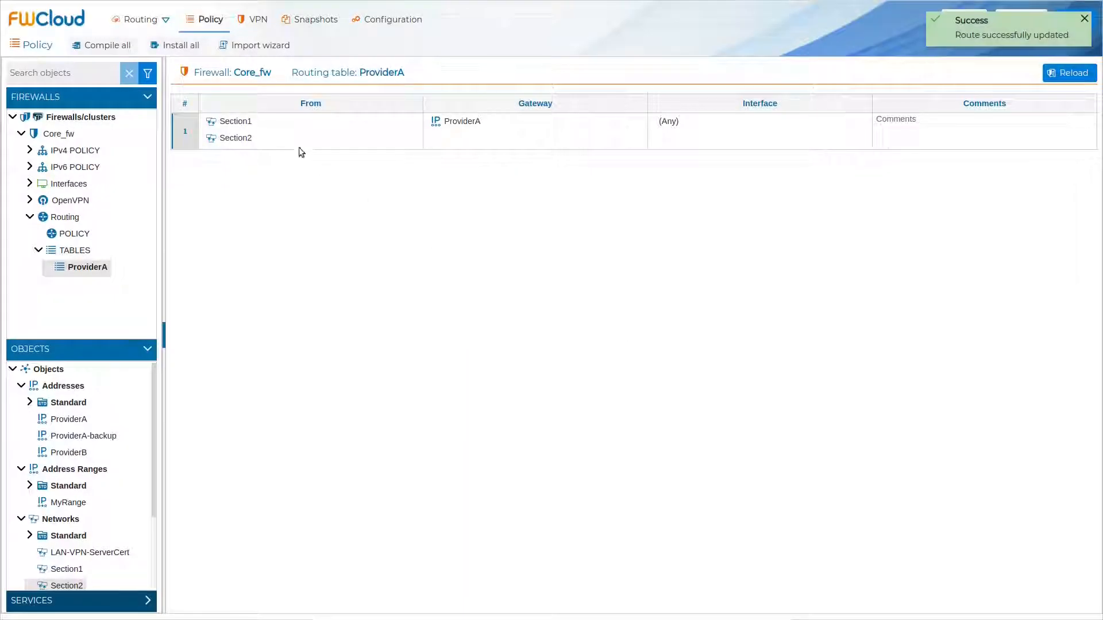
Delete the Section1 and Section2 networks from the From field of route 1
right_click(265, 123)
left_click(296, 187)
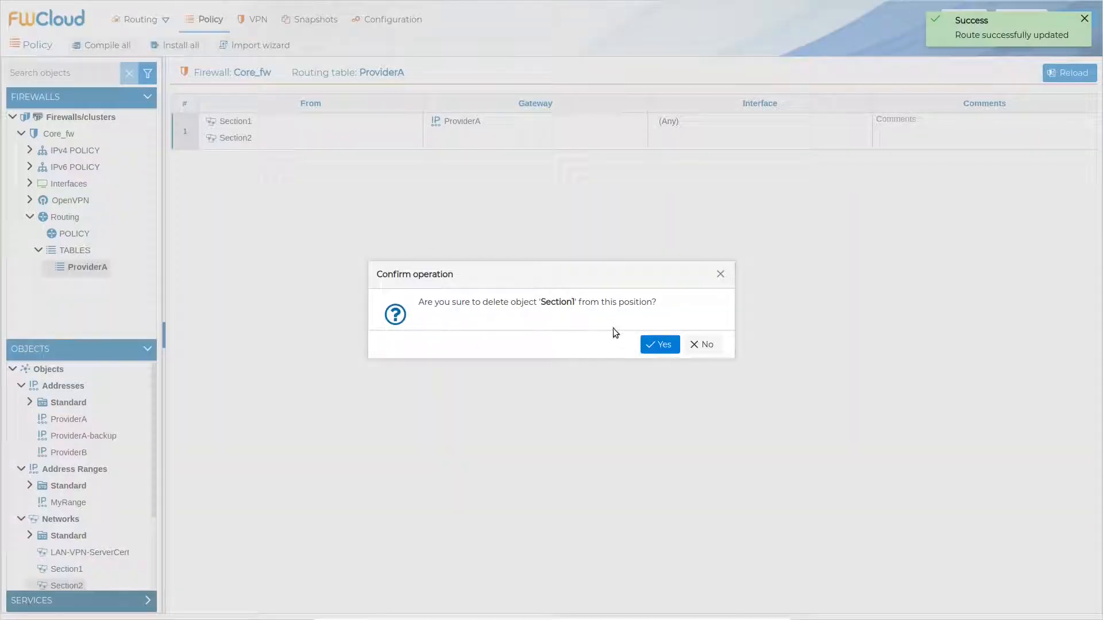
left_click(658, 343)
right_click(279, 122)
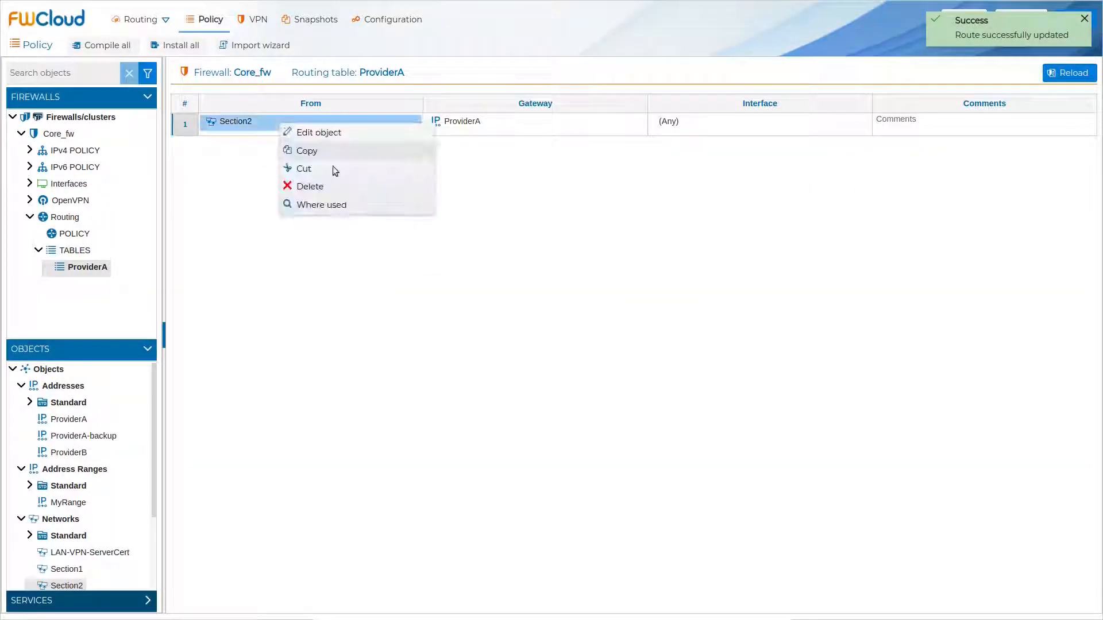
left_click(344, 190)
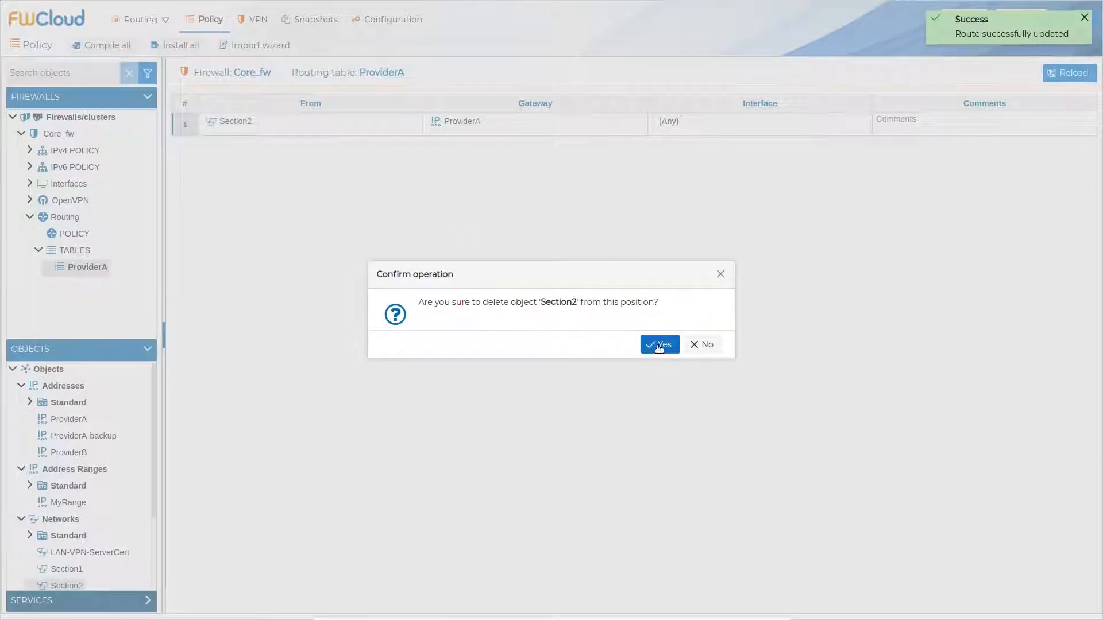
left_click(657, 347)
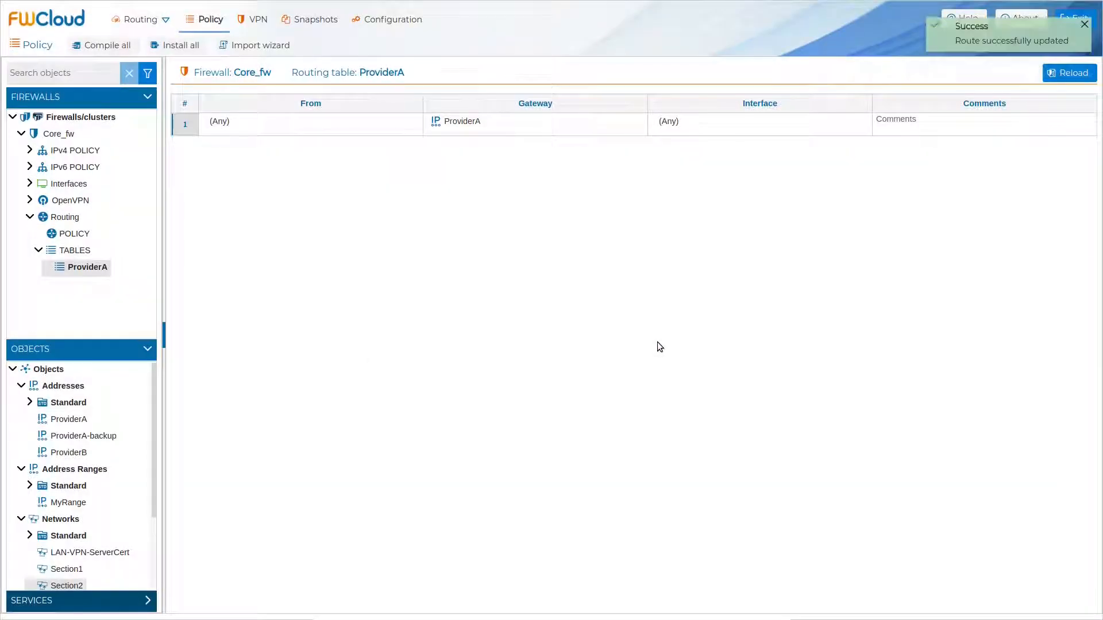
Open the MyRange address range object, review its start and end addresses, and close it
left_click(22, 519)
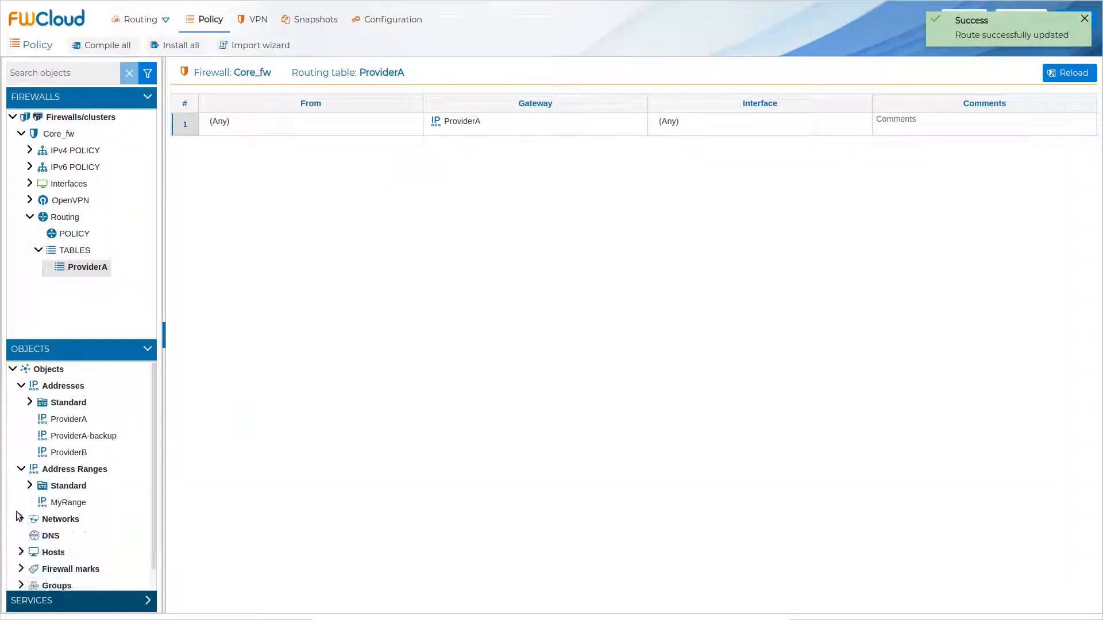
double_click(54, 503)
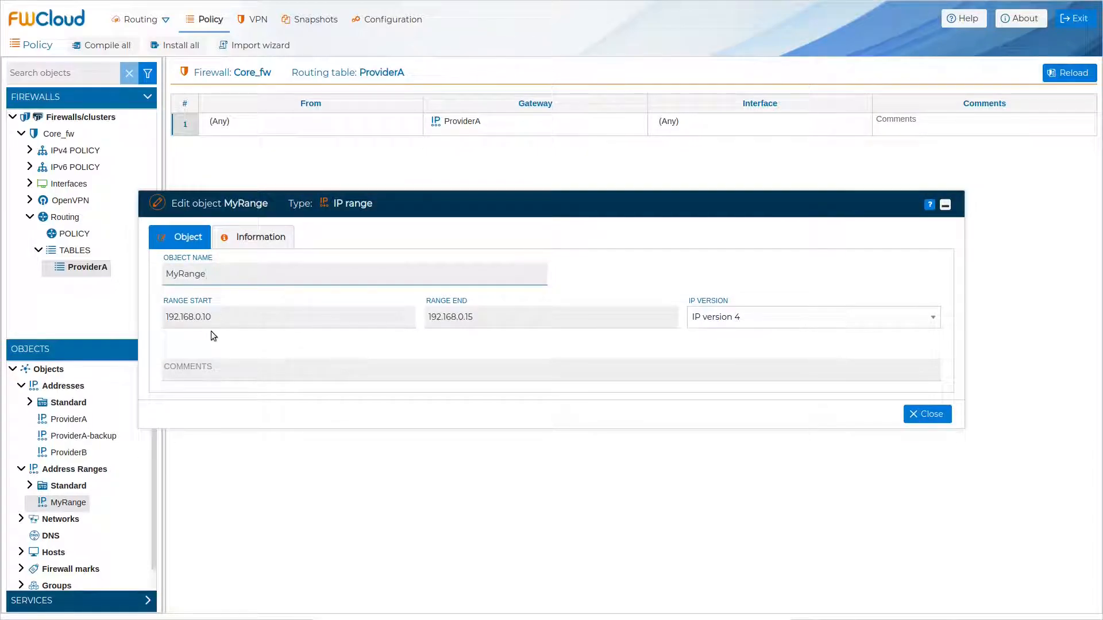
left_click(922, 414)
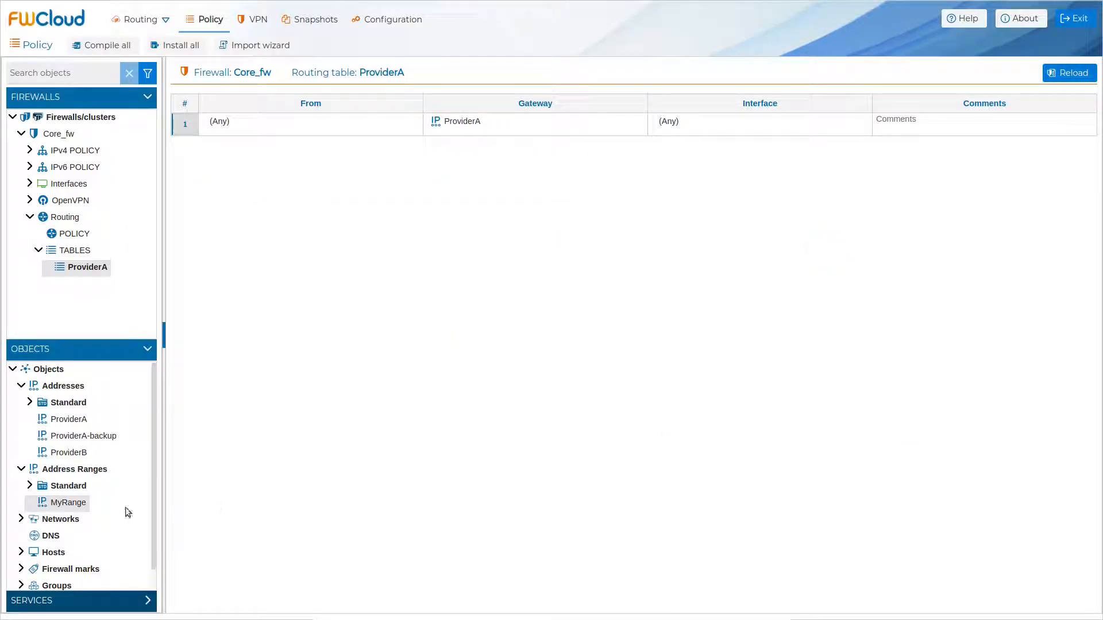
Add MyRange to the From field of route 1 and compile the route to review the generated commands
left_click_drag(76, 506, 247, 126)
right_click(198, 127)
left_click(220, 131)
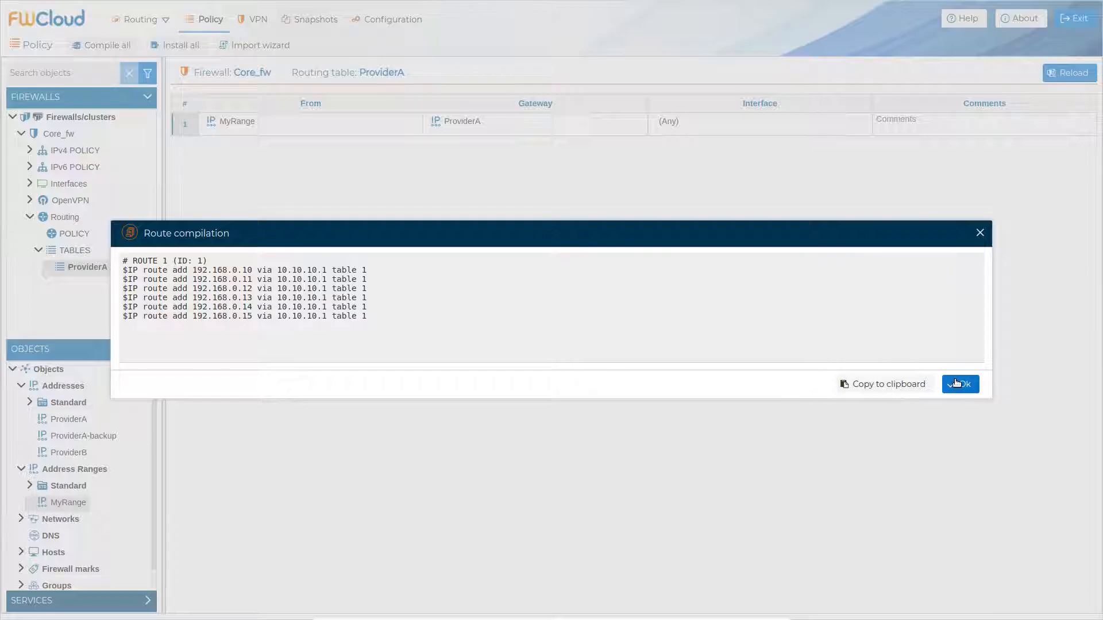
left_click(956, 384)
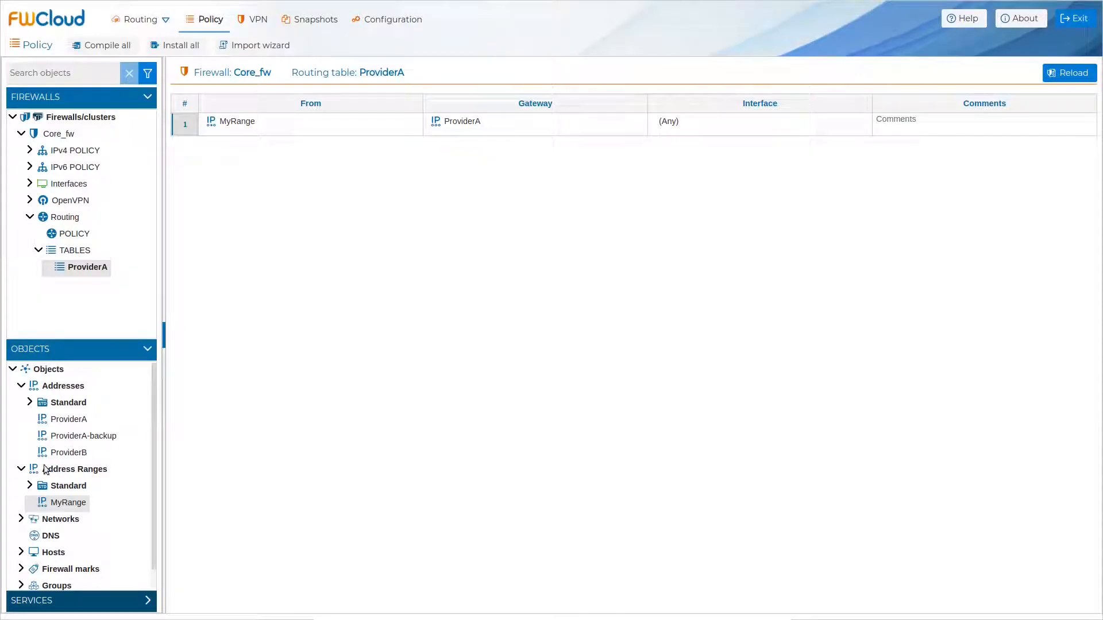
Add the RouterA host to the From field of route 1 and compile the route to review its commands
left_click(18, 386)
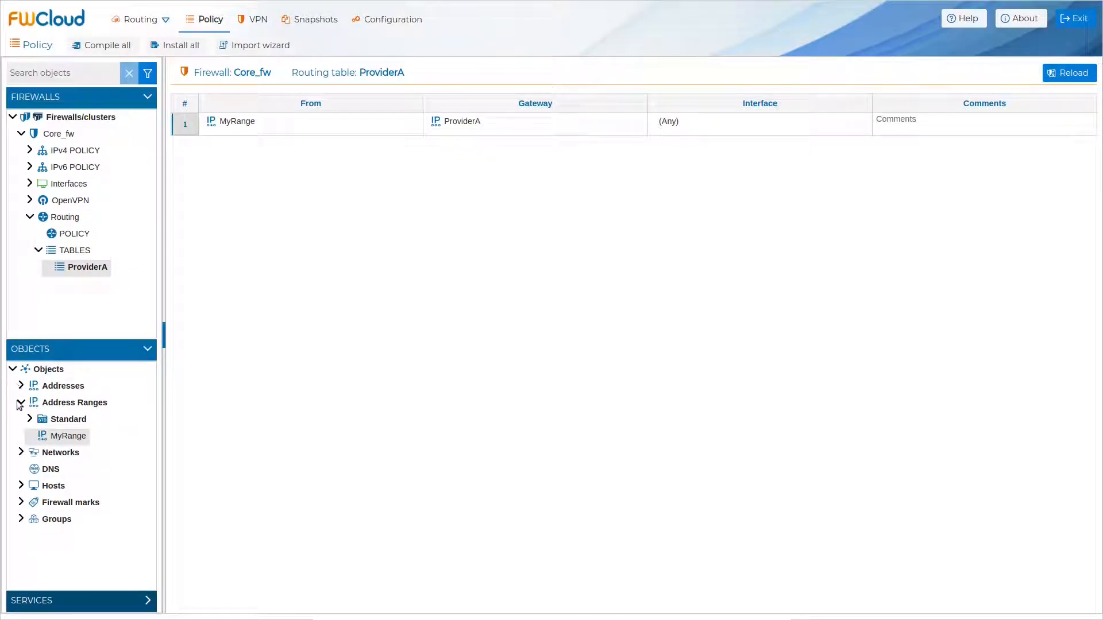
left_click(21, 404)
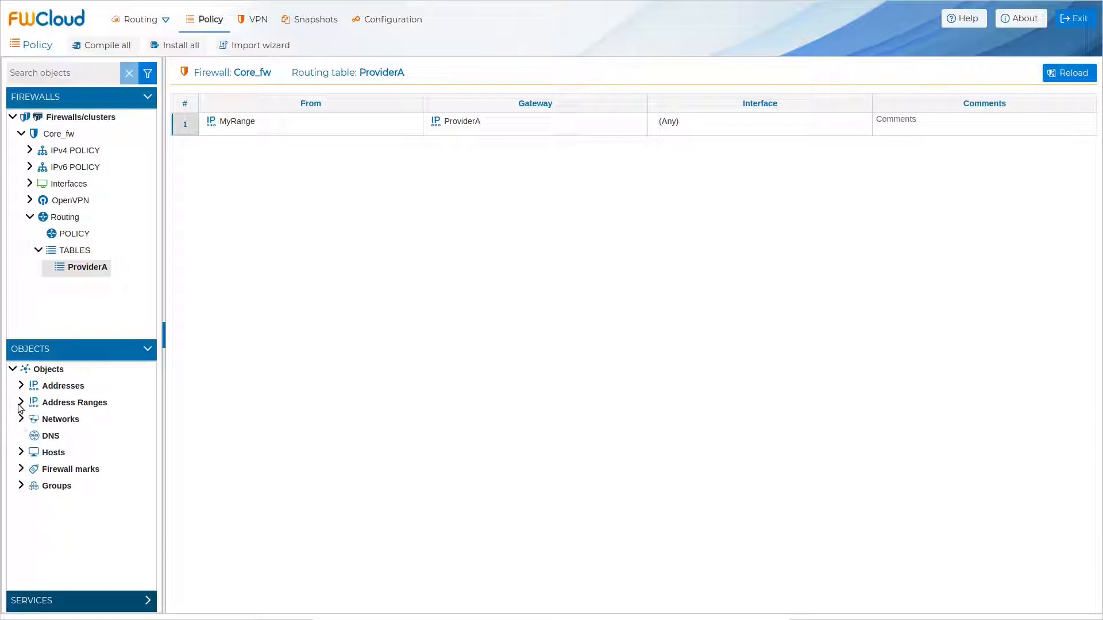
left_click(21, 453)
left_click_drag(54, 469, 240, 135)
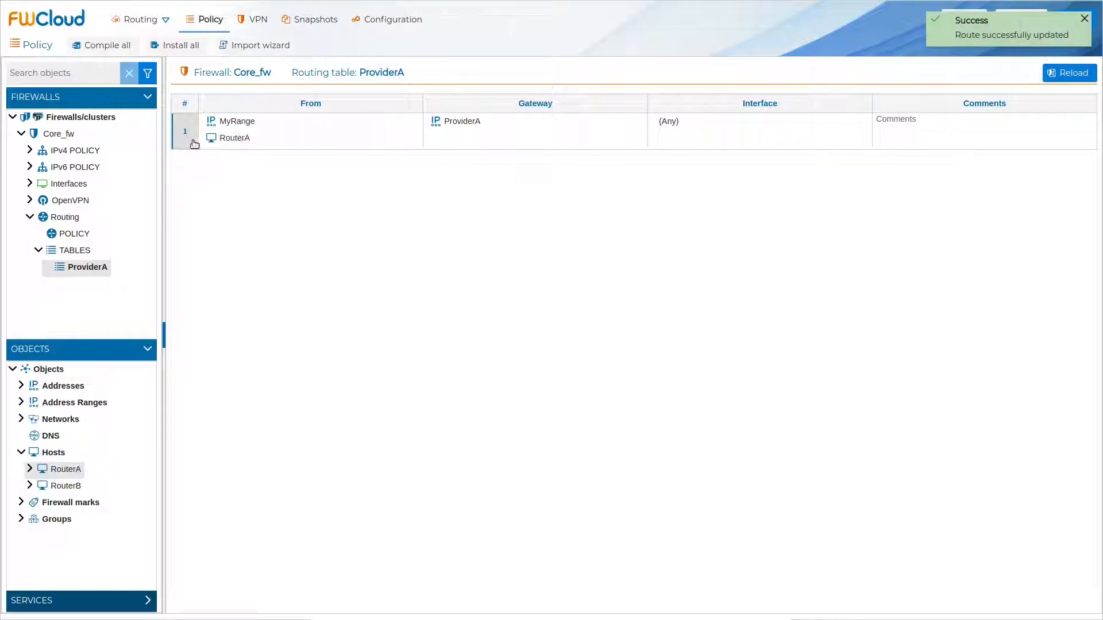
right_click(191, 140)
left_click(228, 151)
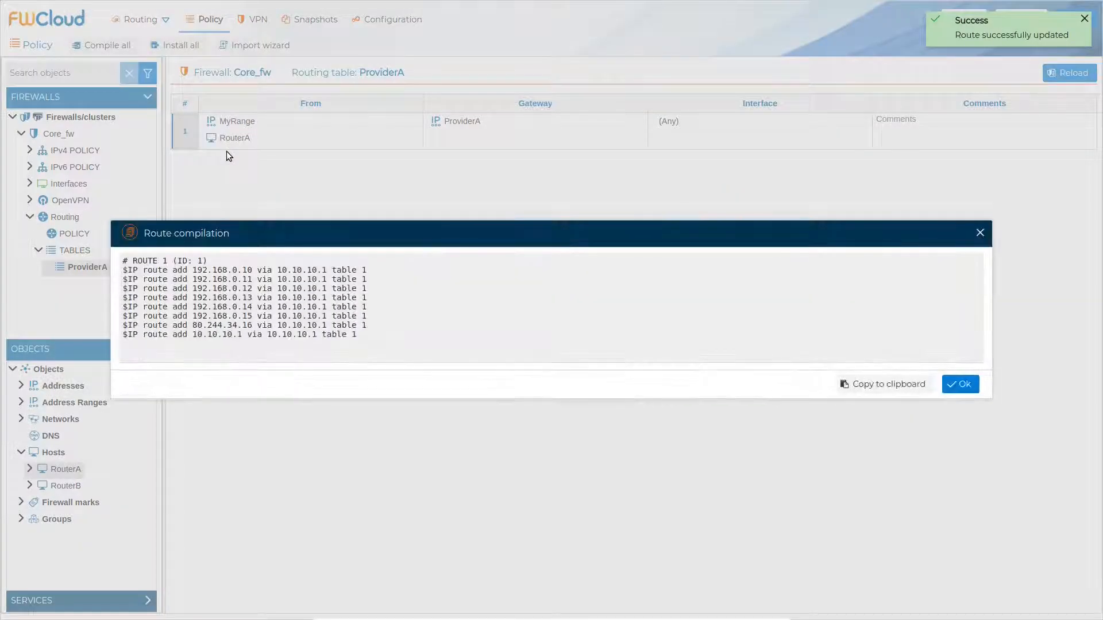
left_click(965, 389)
Examine the addresses of RouterA's eth0 [LAN] and ip0 [WAN] interfaces in the Hosts objects
left_click(30, 469)
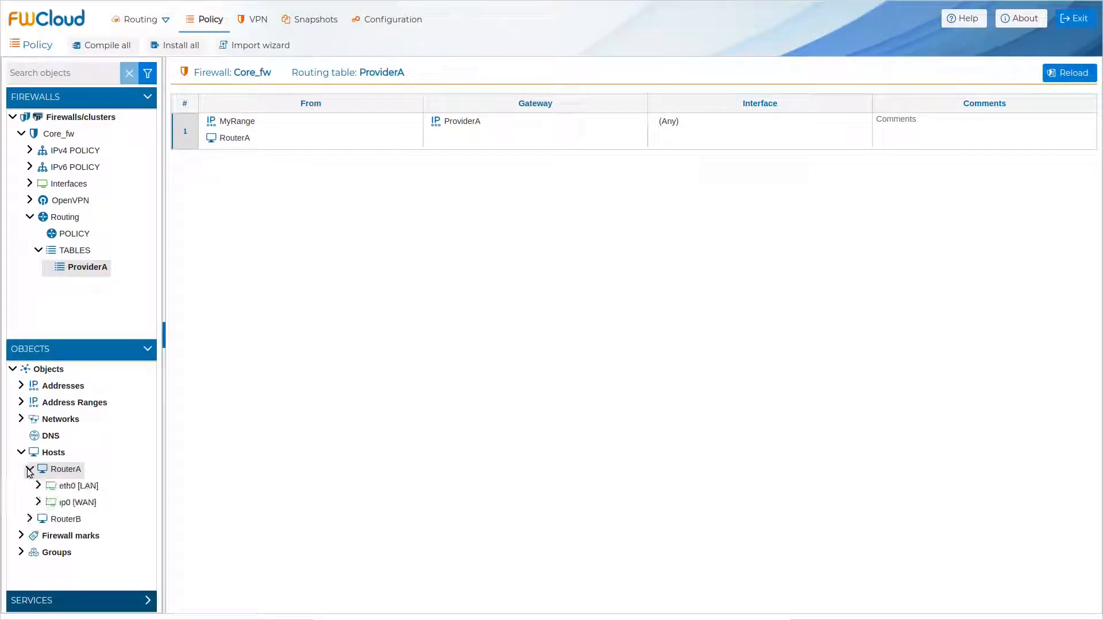
left_click(38, 485)
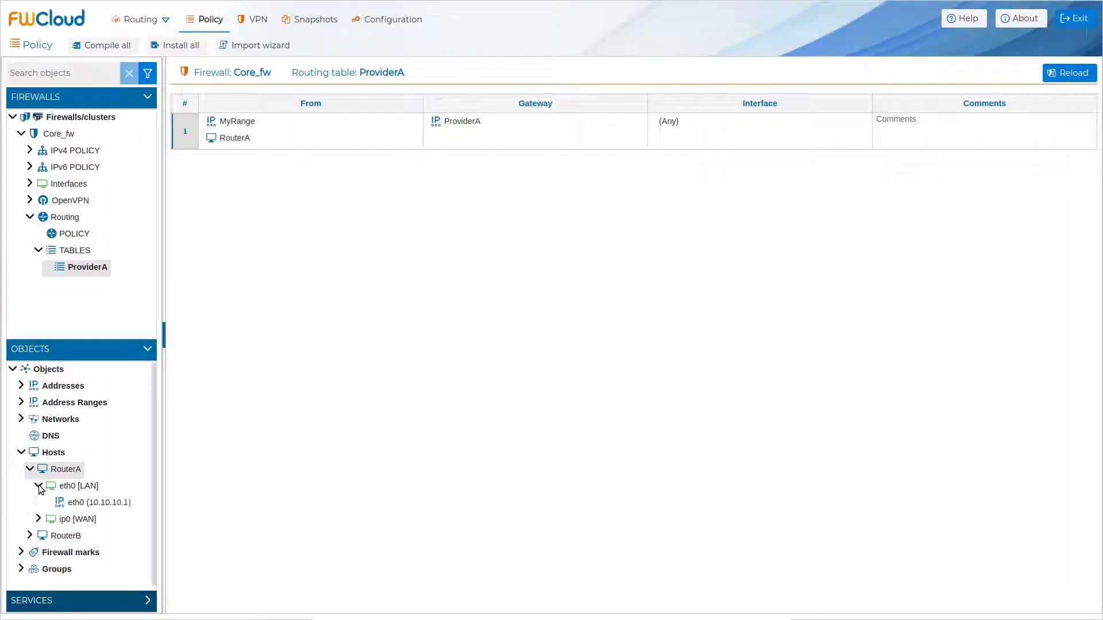
left_click(38, 519)
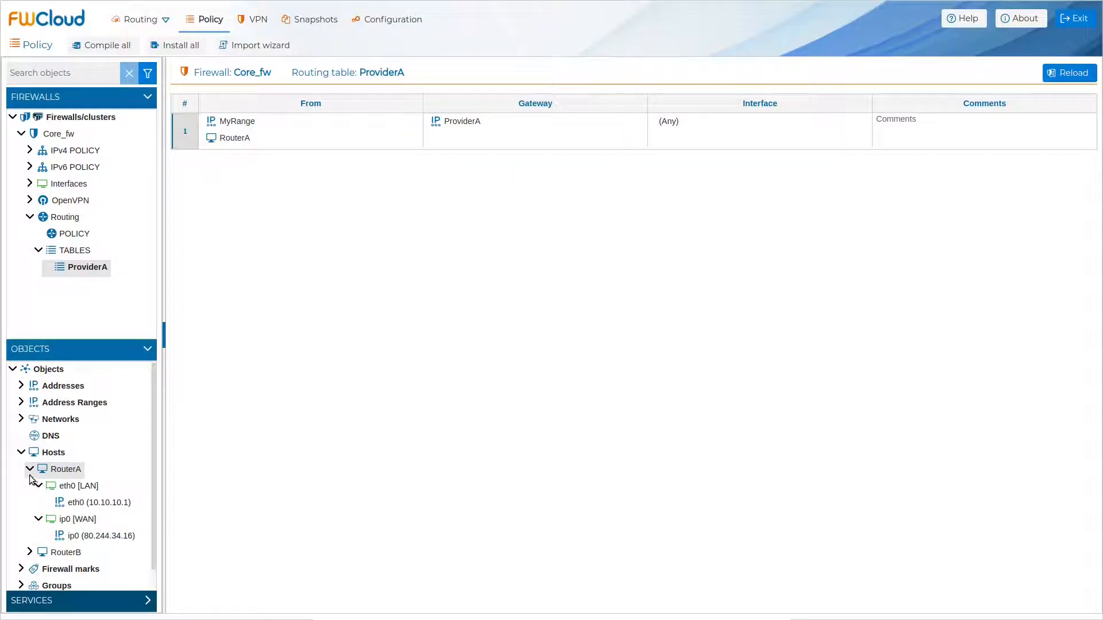
left_click(21, 452)
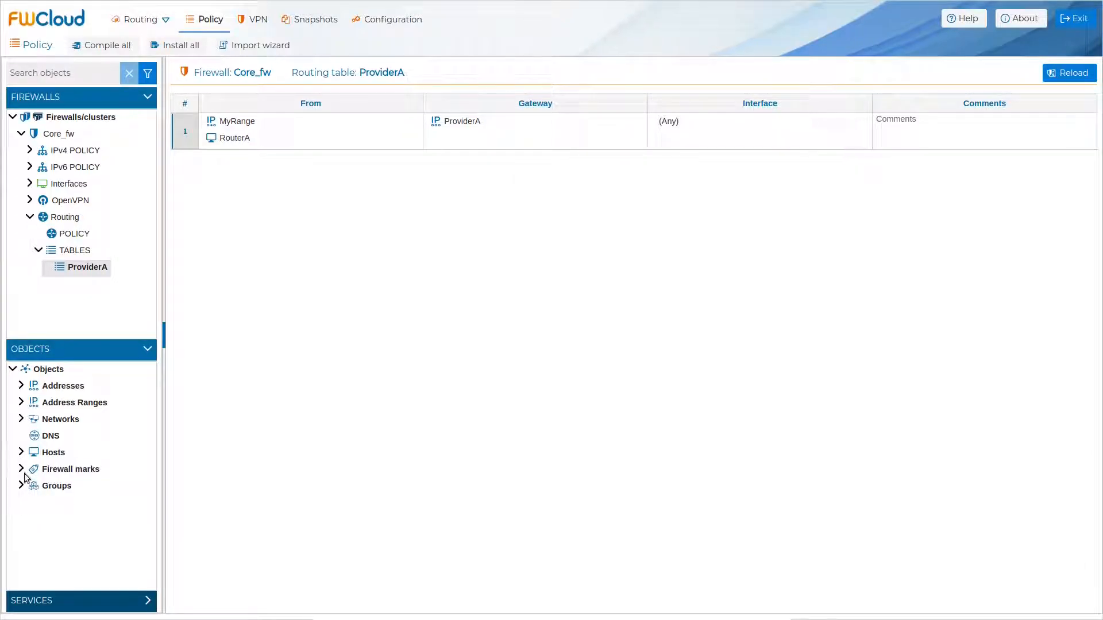
Add the MyGroup object group to the From field of route 1
left_click(22, 470)
left_click(21, 503)
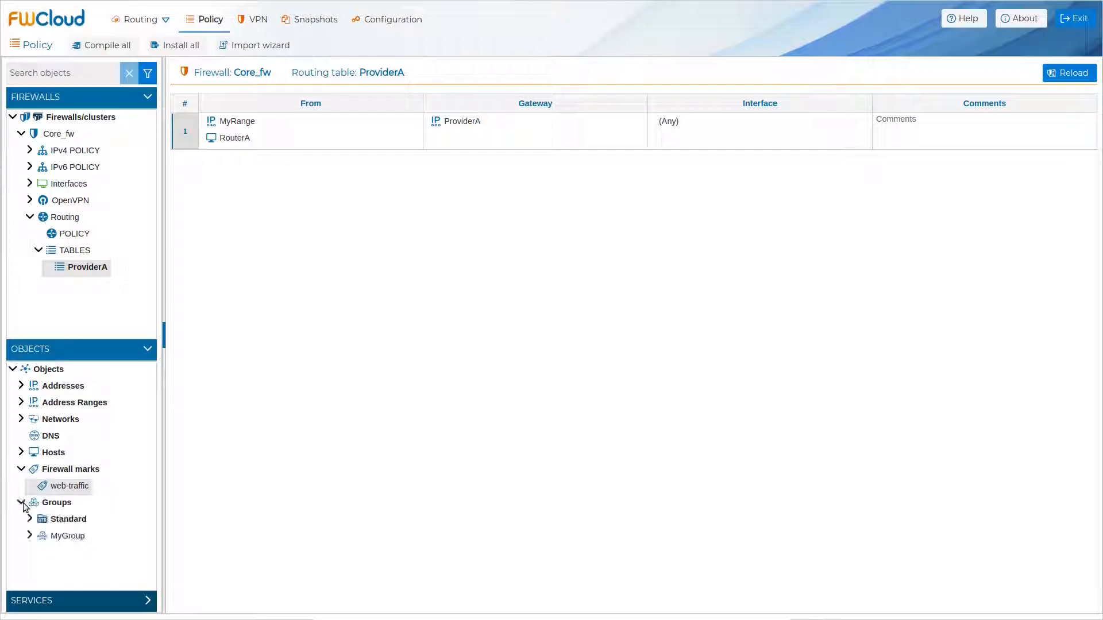
left_click_drag(64, 538, 223, 140)
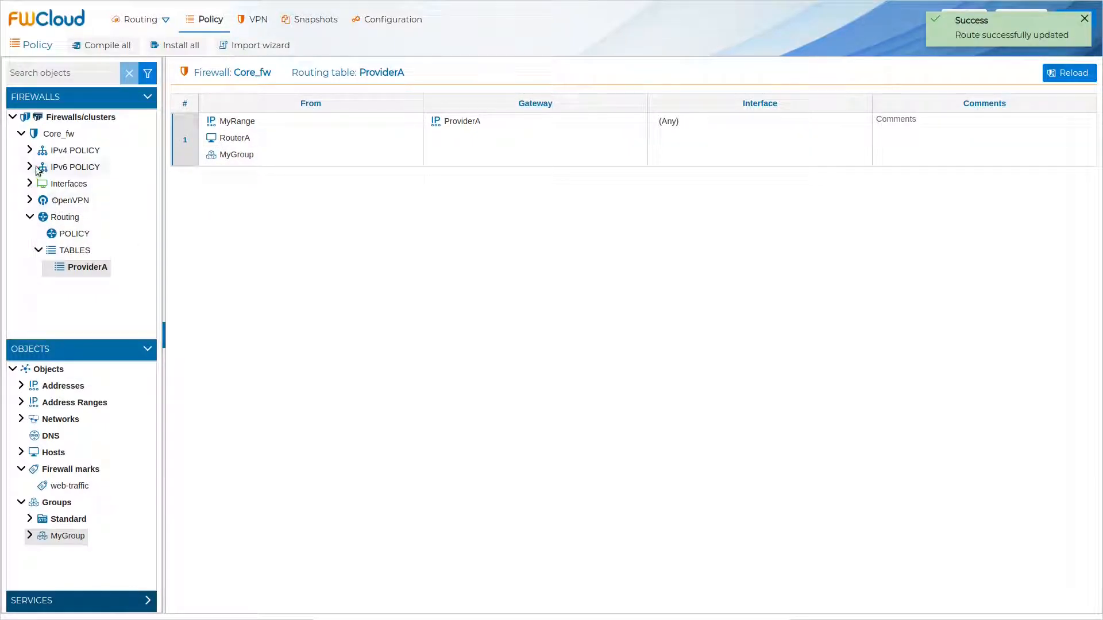
Add the first OpenVPN client under CUSTOMERS and the EMPLOYEES prefix of ServerCert to the From field of route 1
left_click(29, 200)
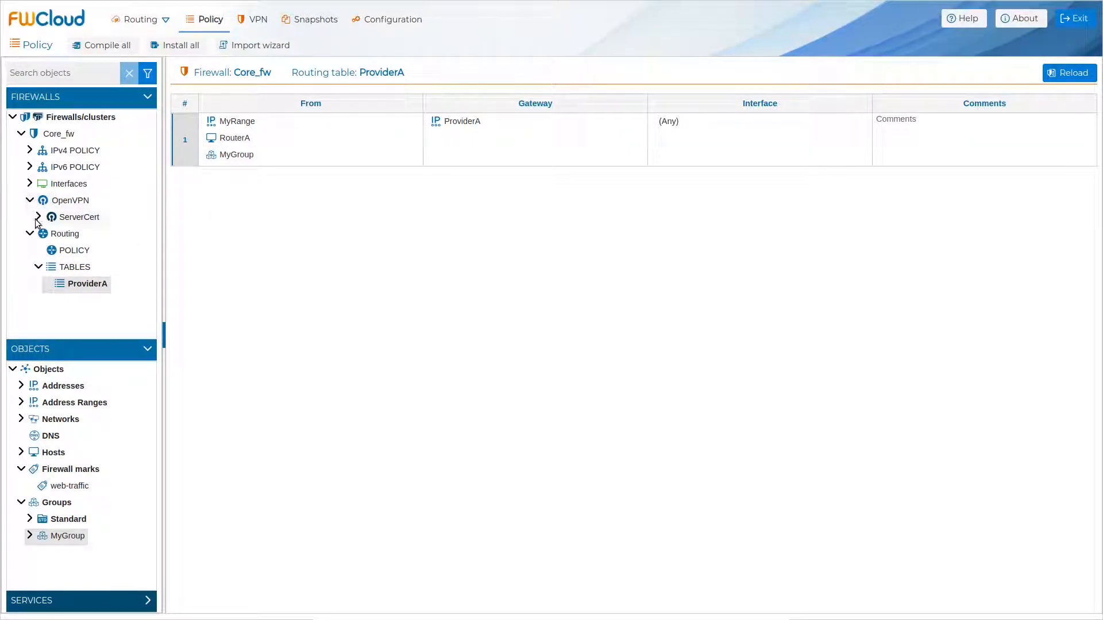
left_click(38, 217)
left_click(48, 233)
left_click_drag(83, 250, 245, 153)
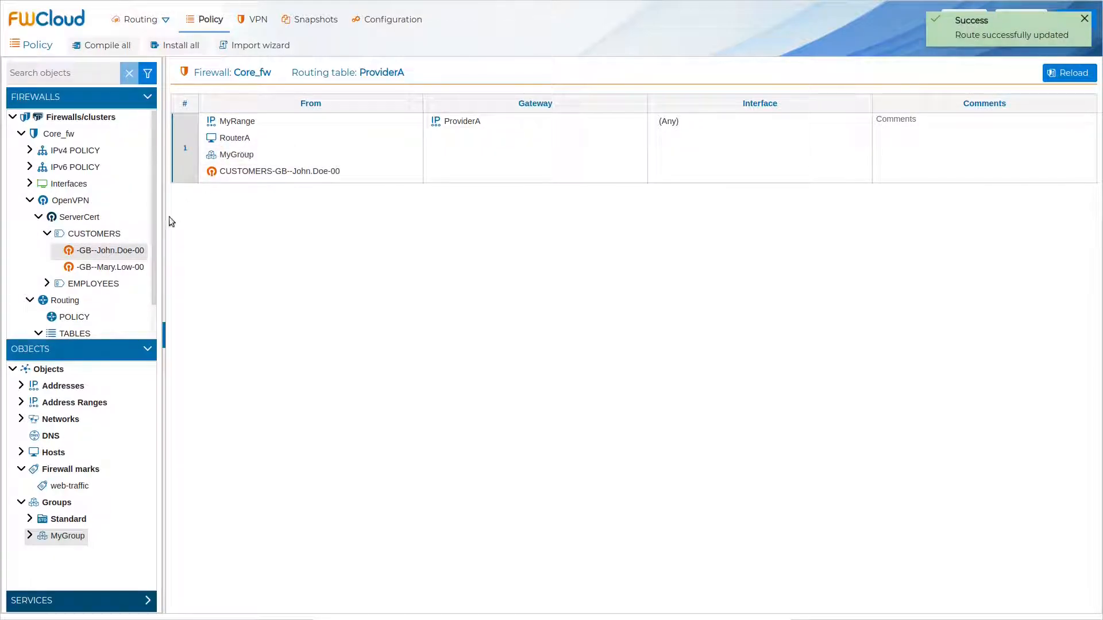
left_click_drag(77, 284, 251, 175)
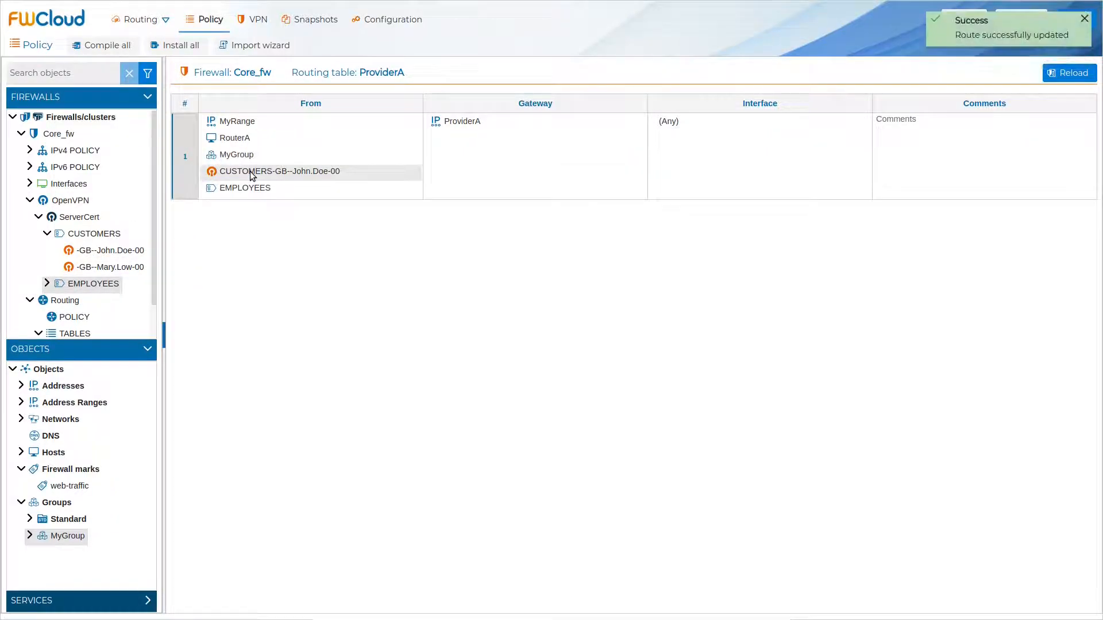
Delete the EMPLOYEES prefix and the CUSTOMERS OpenVPN client from the From field of route 1
right_click(227, 188)
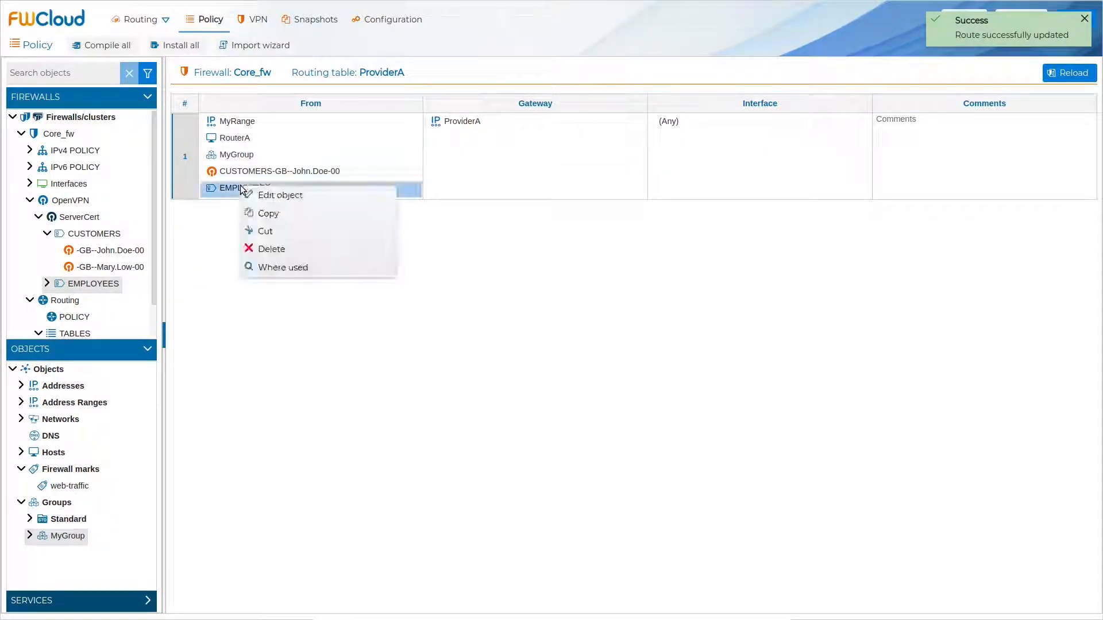
left_click(293, 251)
left_click(664, 345)
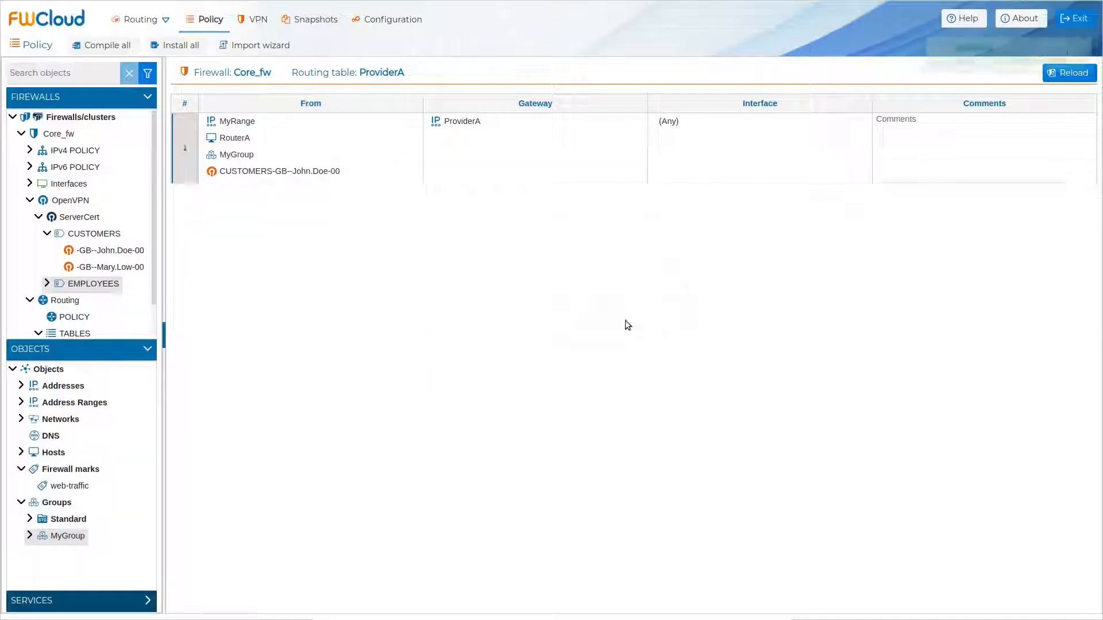
right_click(299, 174)
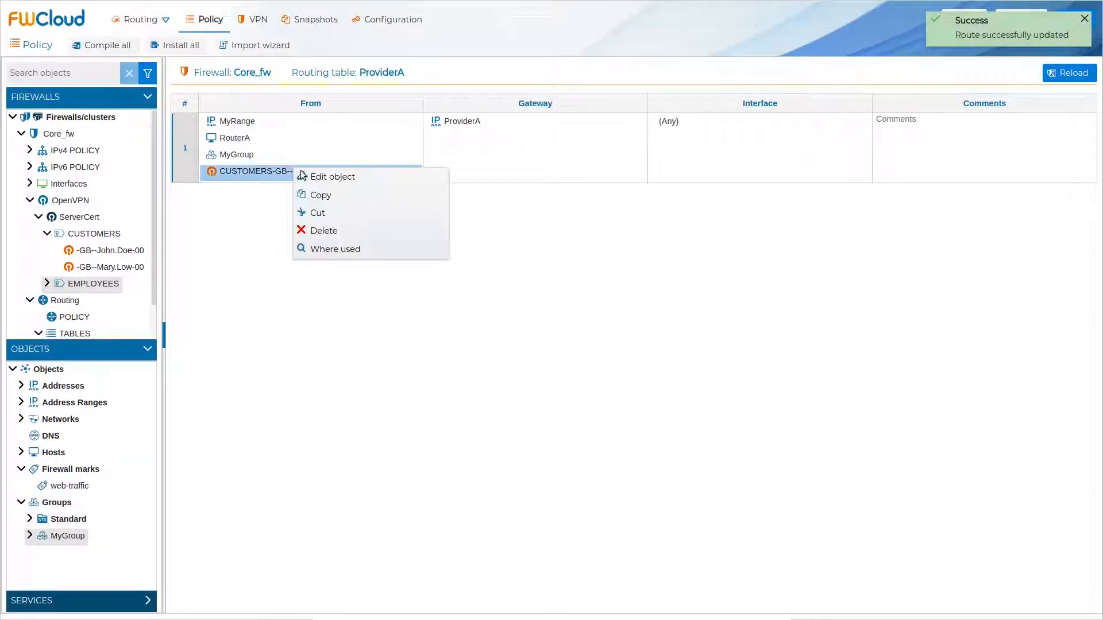
left_click(339, 230)
left_click(653, 342)
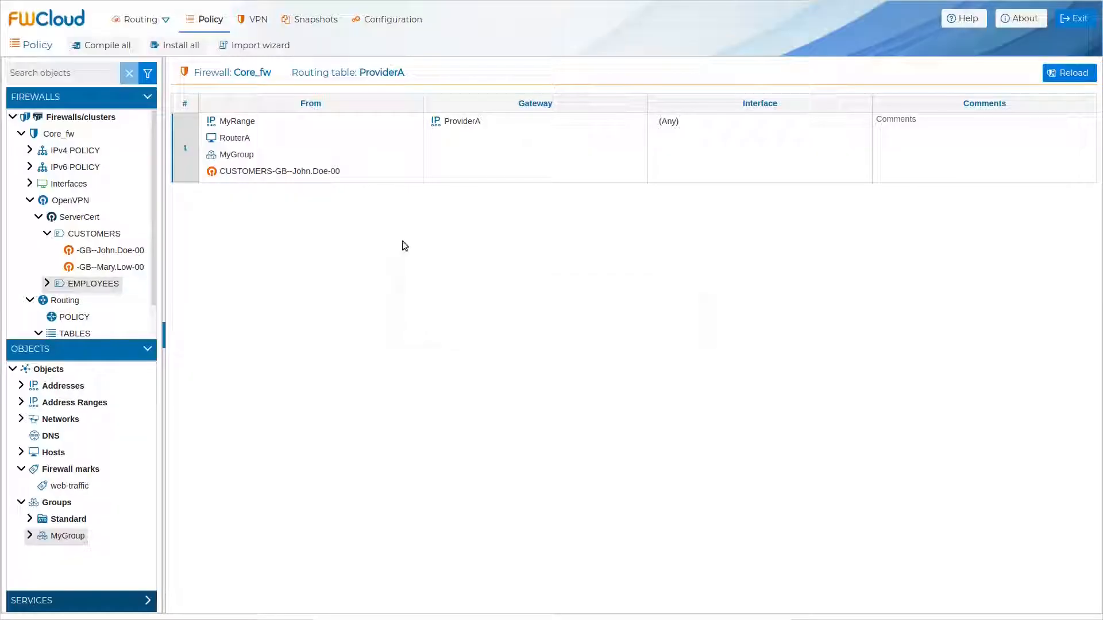
Delete MyGroup, MyRange and RouterA from the From field of route 1
right_click(254, 156)
left_click(340, 217)
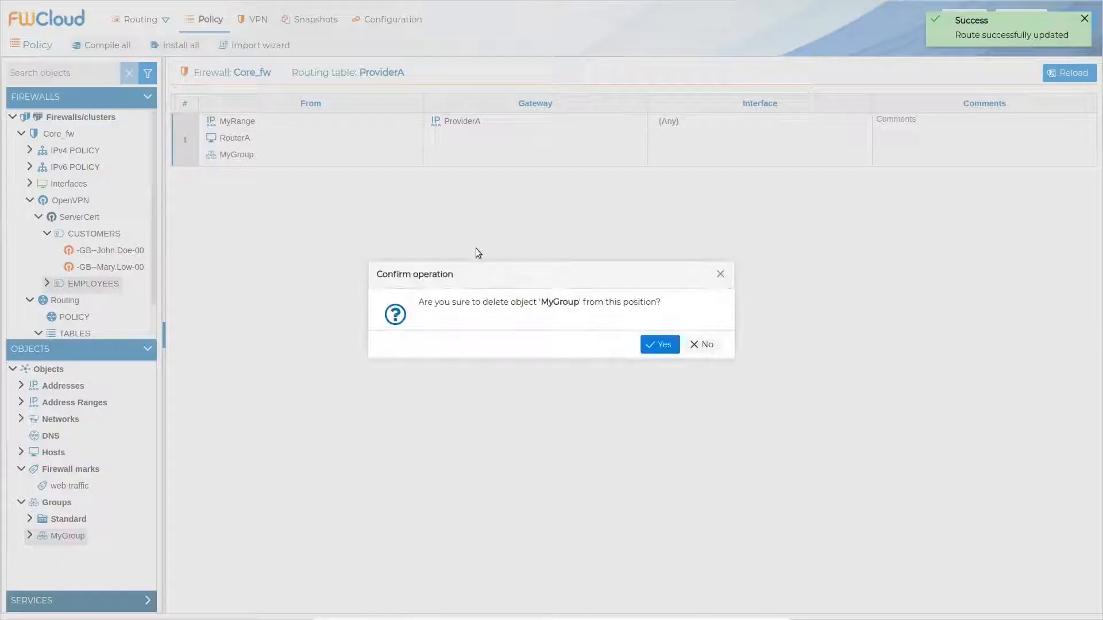
left_click(657, 345)
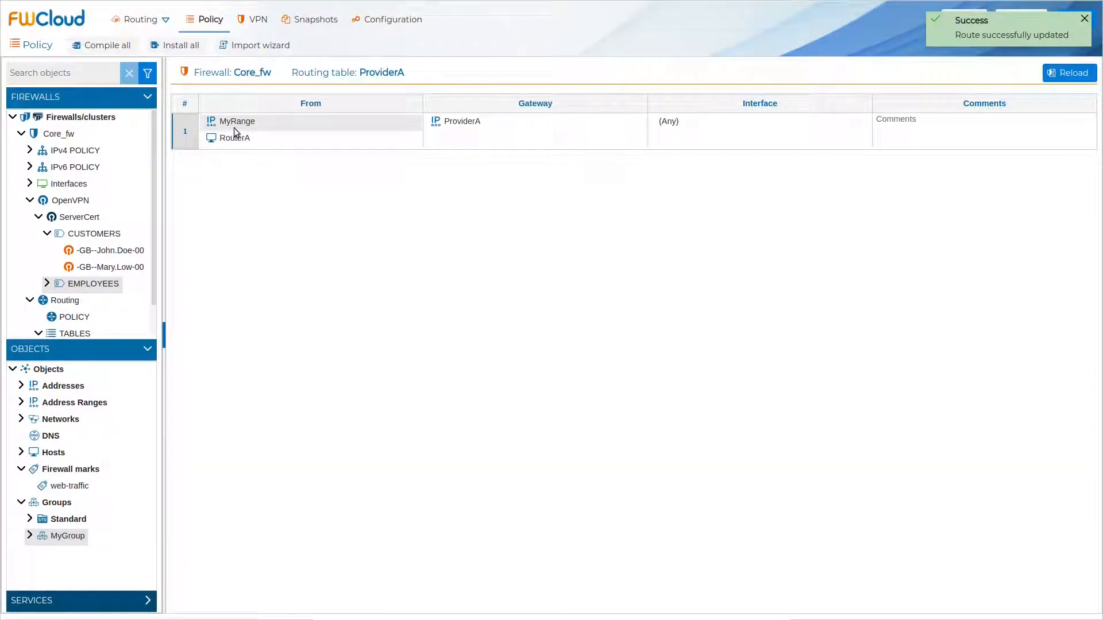
right_click(233, 127)
left_click(302, 193)
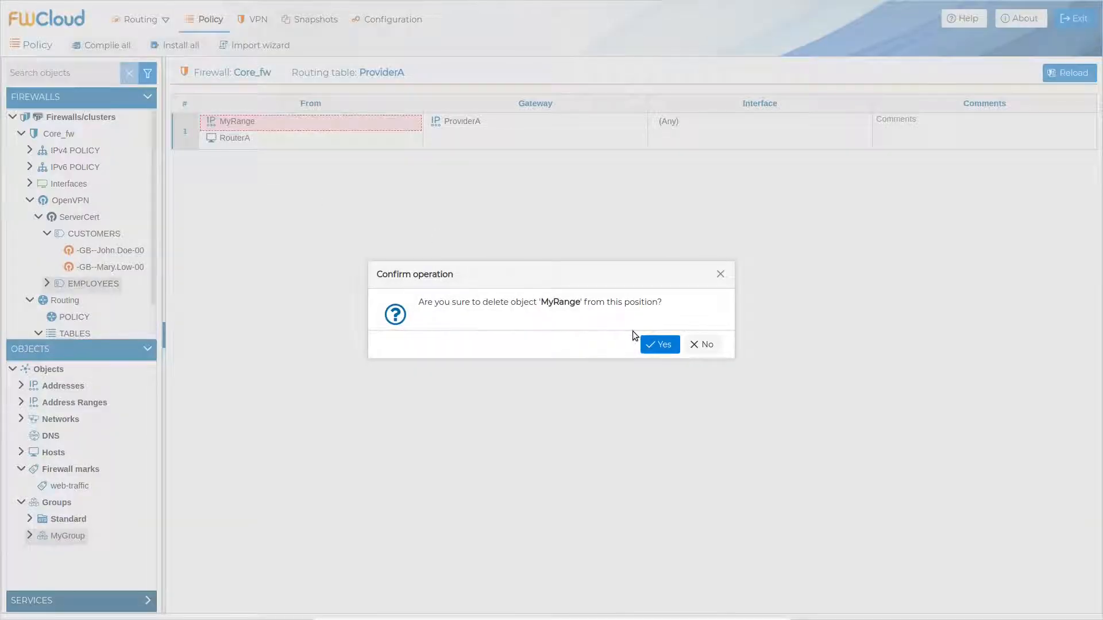
left_click(659, 344)
right_click(247, 123)
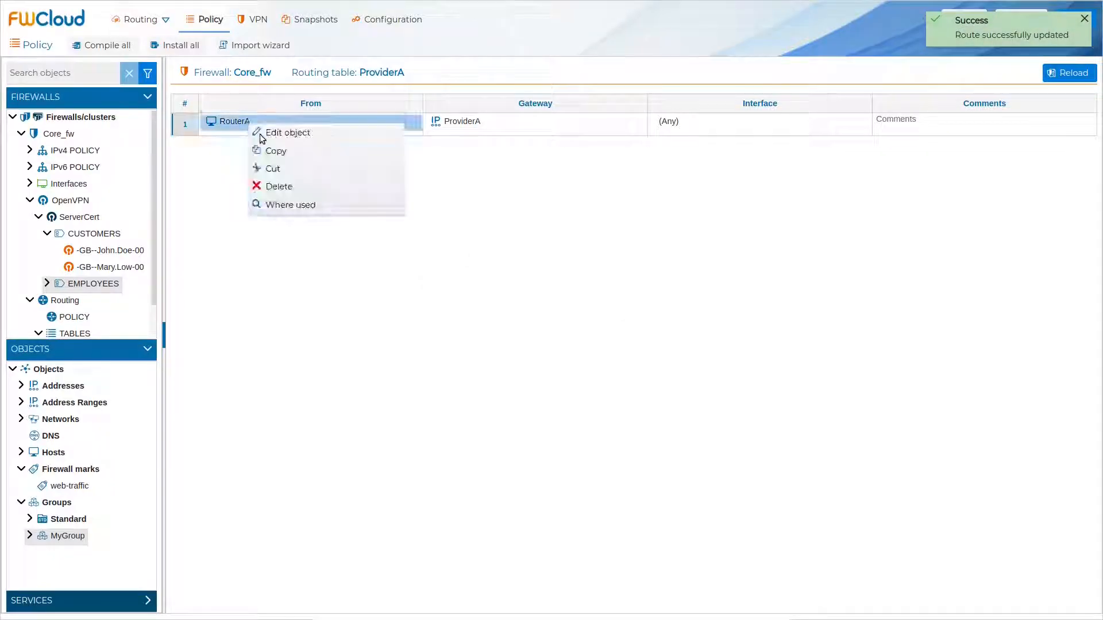
left_click(305, 185)
left_click(657, 345)
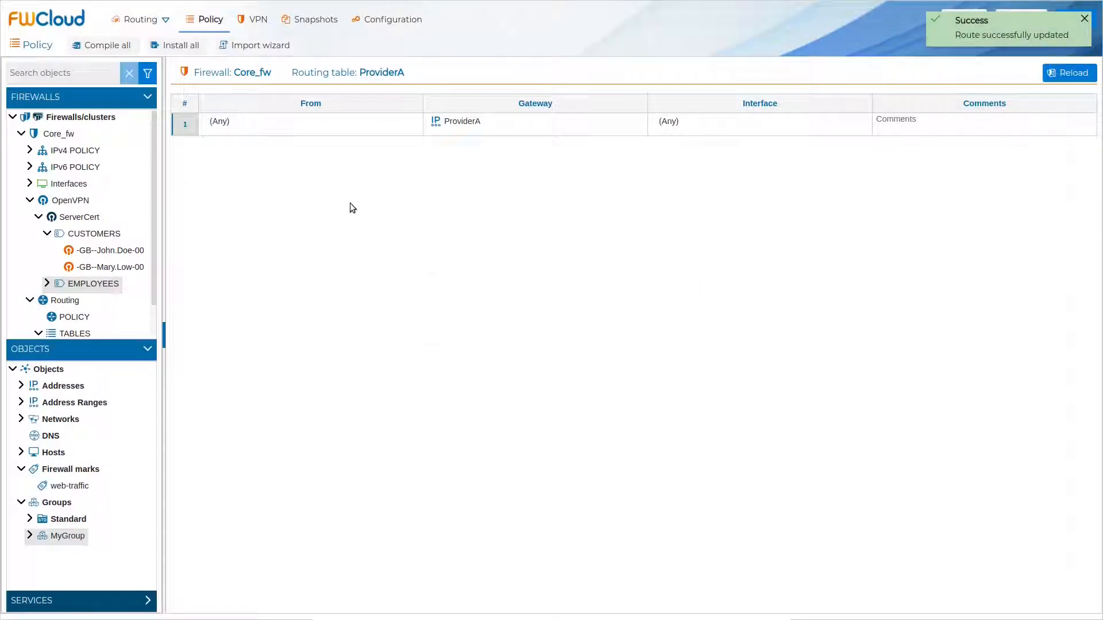
Copy route 1 in the ProviderA table and paste the duplicate directly below it
right_click(190, 124)
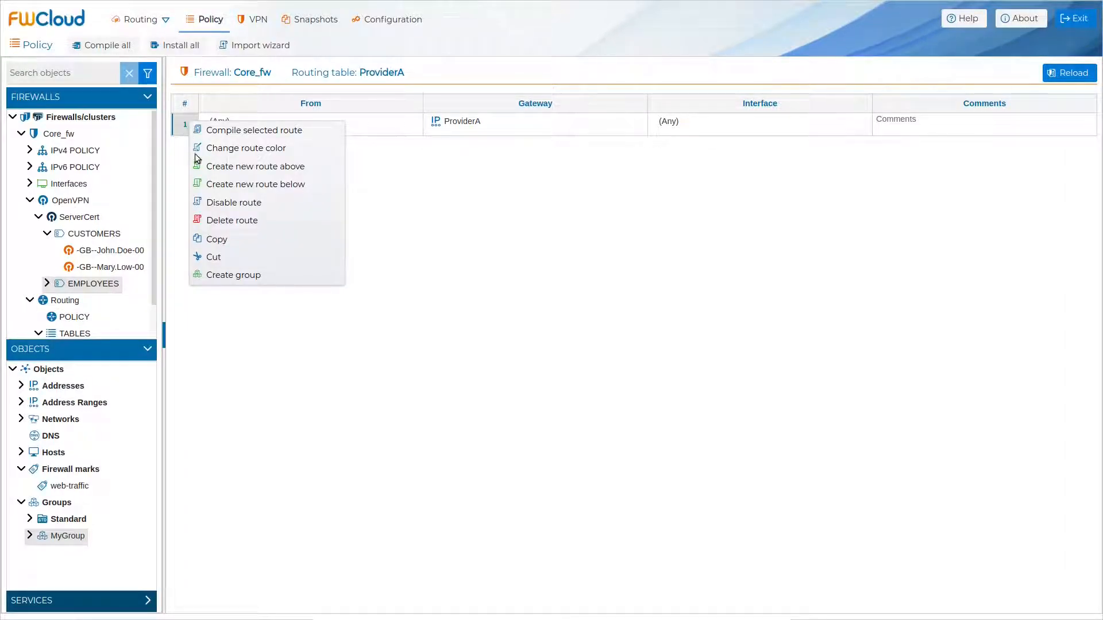
left_click(226, 239)
right_click(194, 134)
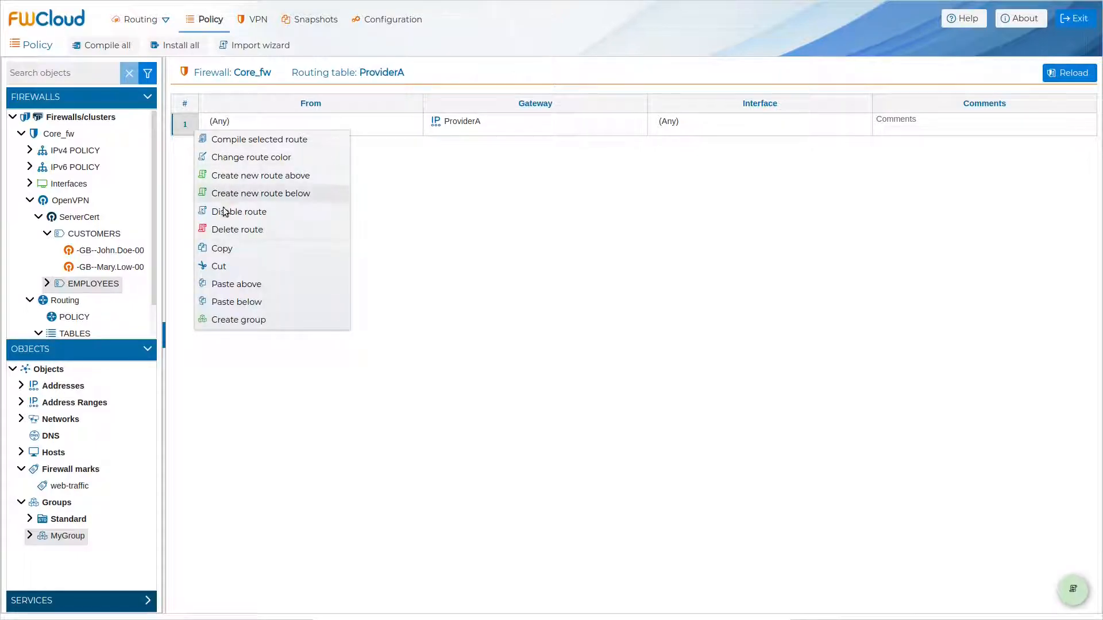
left_click(246, 302)
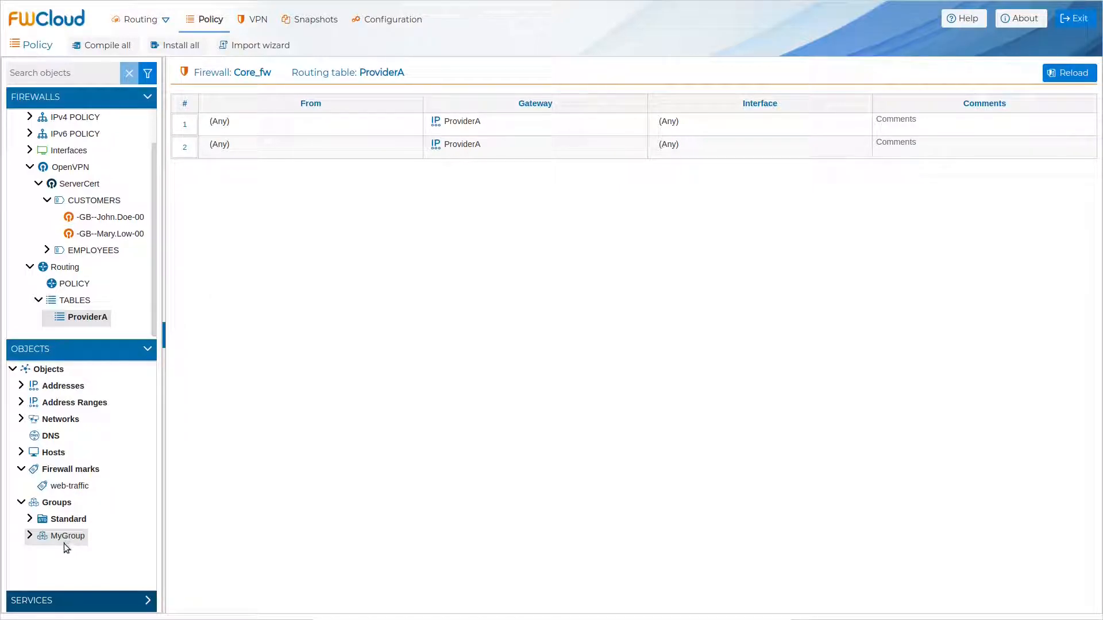
Add the MyGroup object group to the From field of route 2 and move that route above route 1
left_click_drag(63, 543, 267, 153)
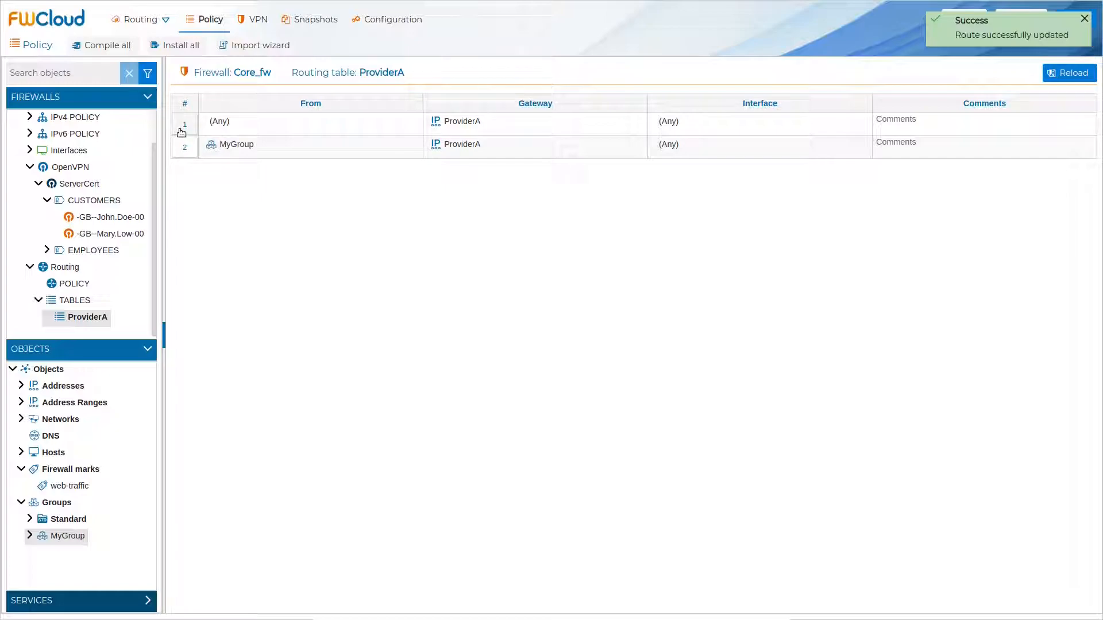
right_click(181, 151)
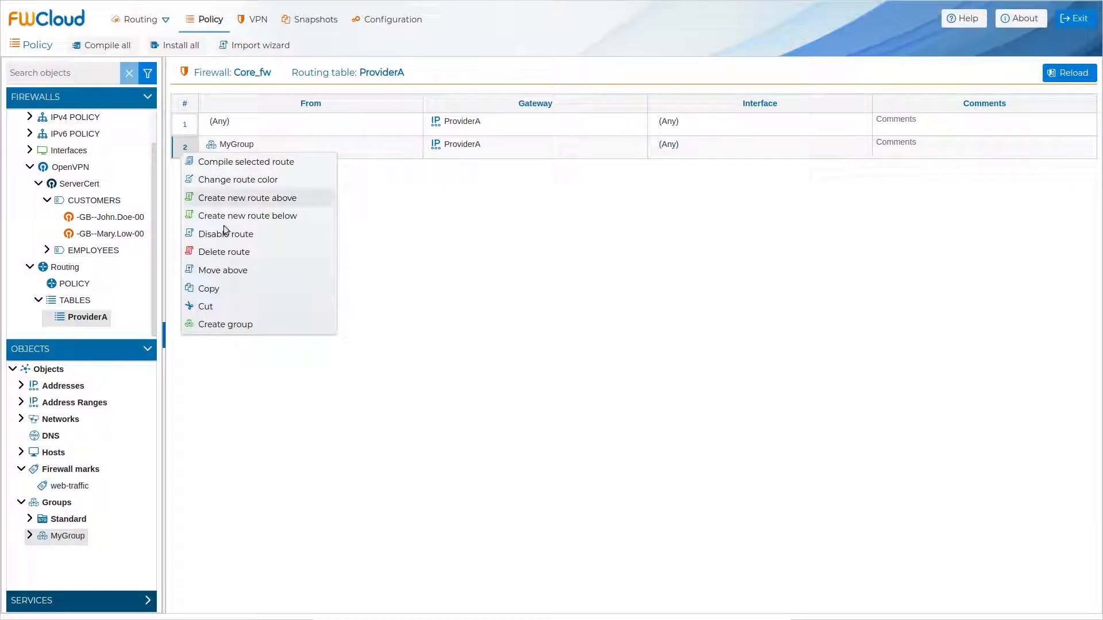
left_click(268, 270)
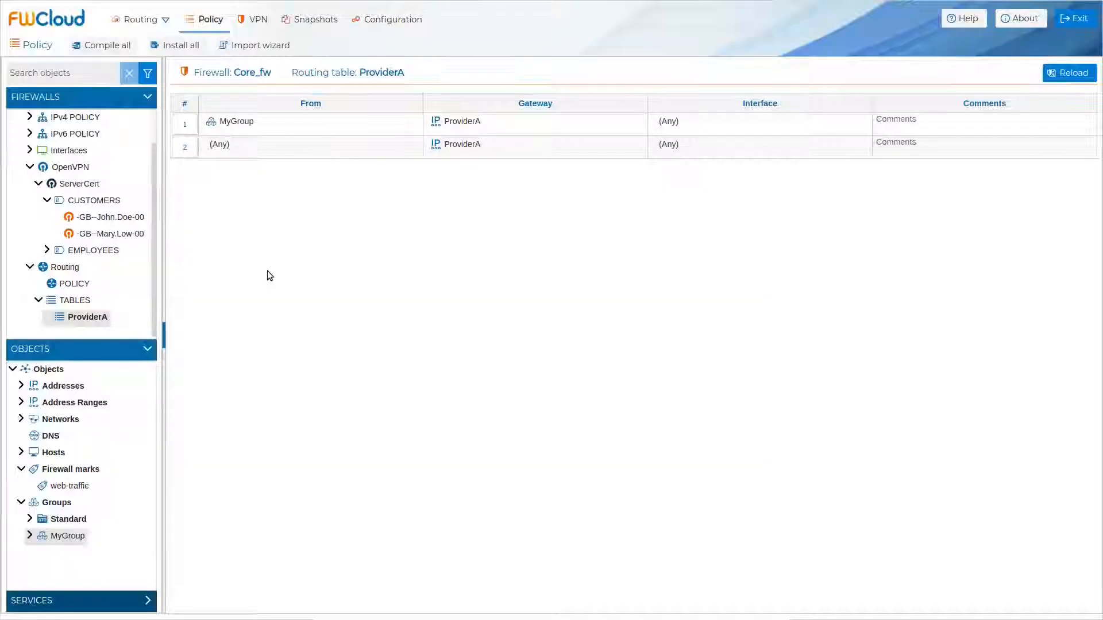
Change the color of the MyGroup route to pink from the standard palette
right_click(195, 129)
left_click(245, 155)
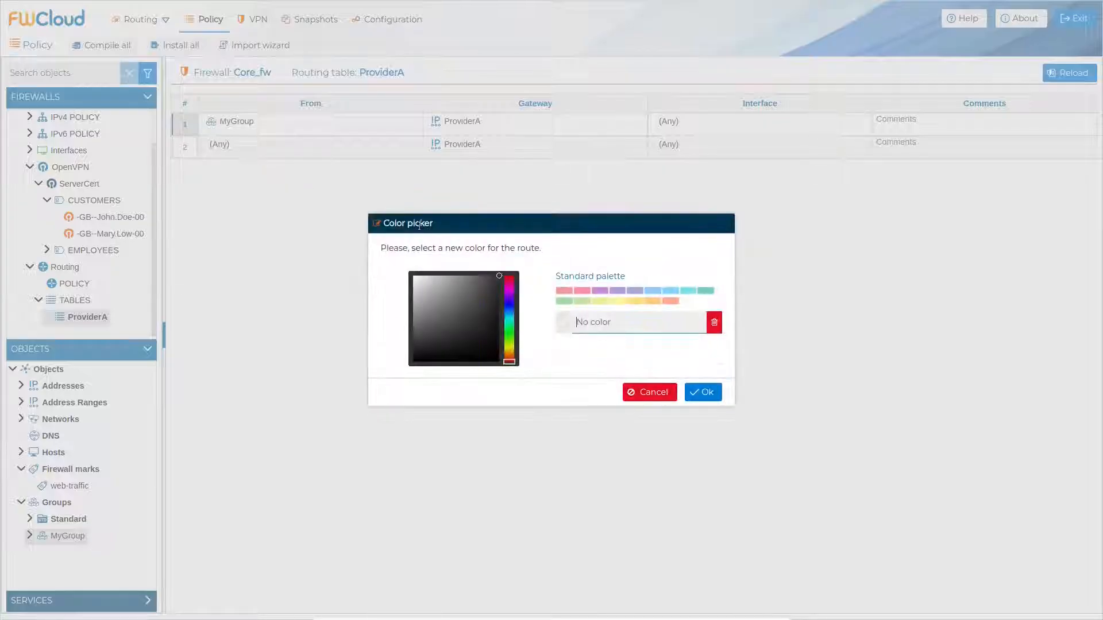
left_click(582, 291)
left_click(702, 394)
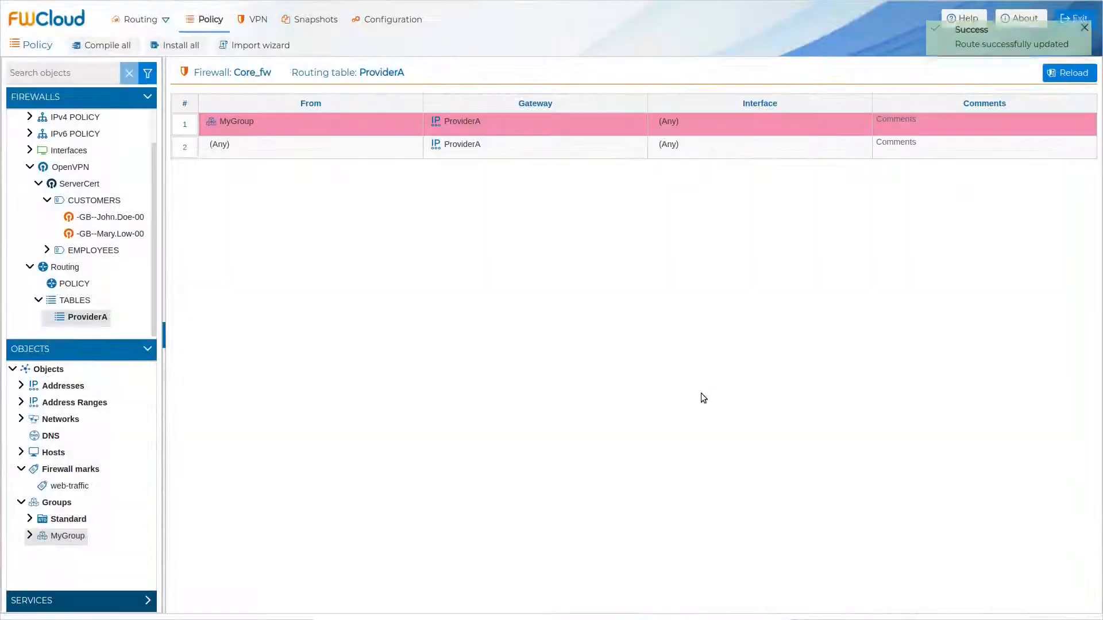
Disable the MyGroup route and compile both routes together to review the generated commands
right_click(183, 129)
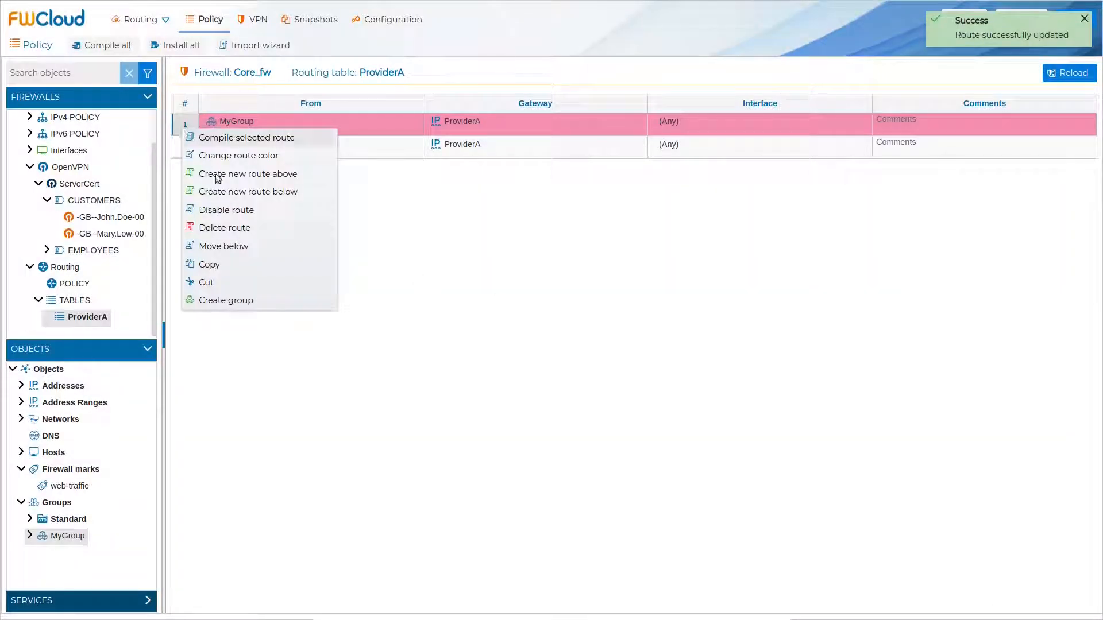
left_click(234, 209)
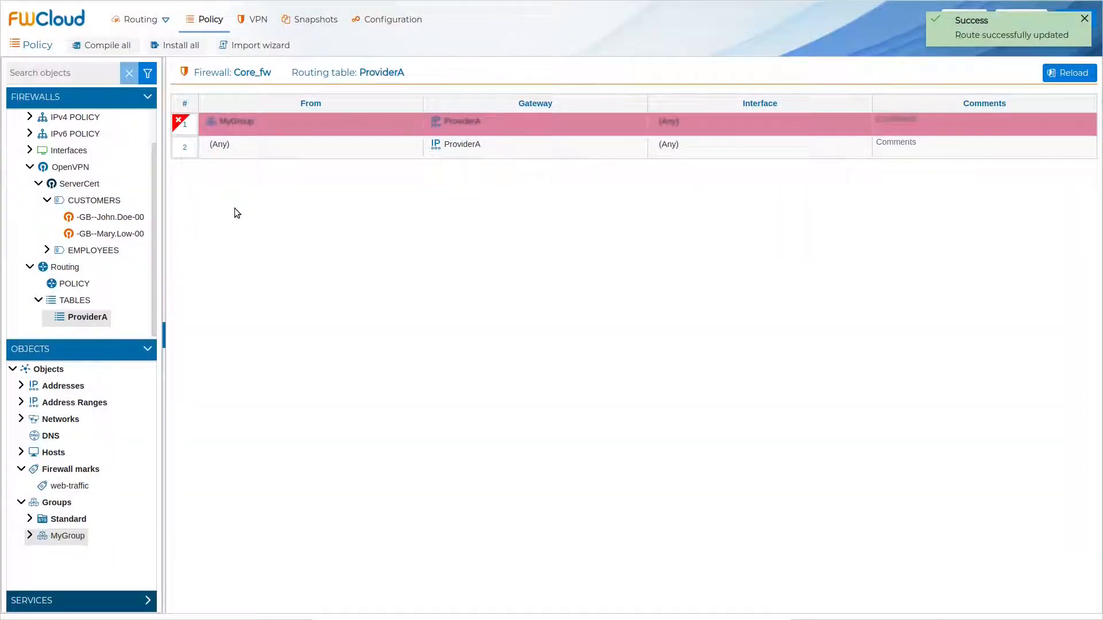
right_click(190, 154)
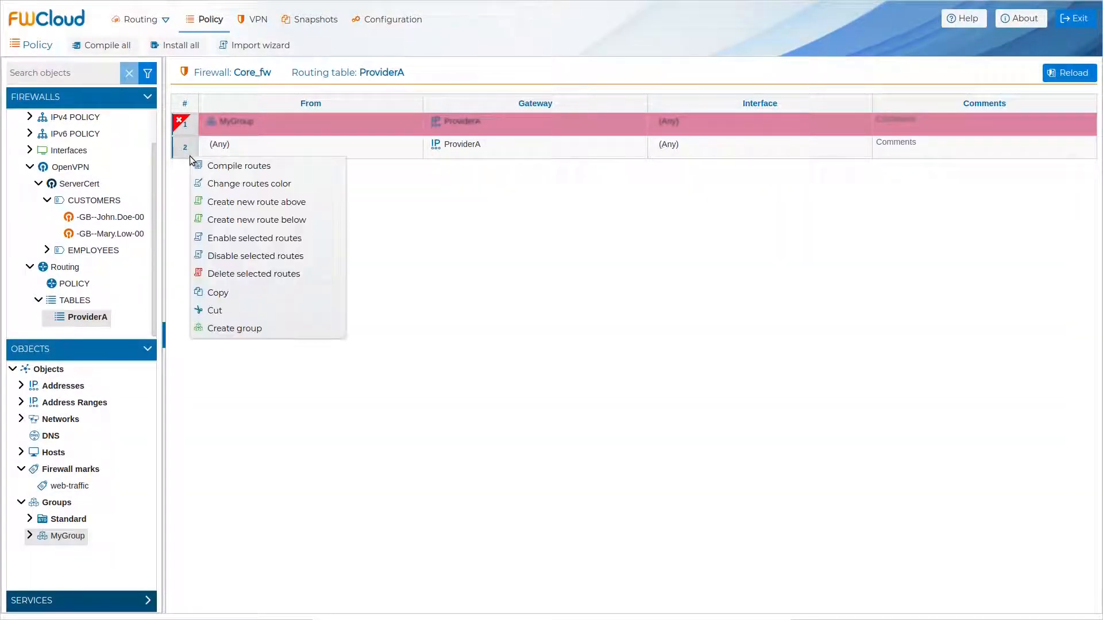
left_click(239, 167)
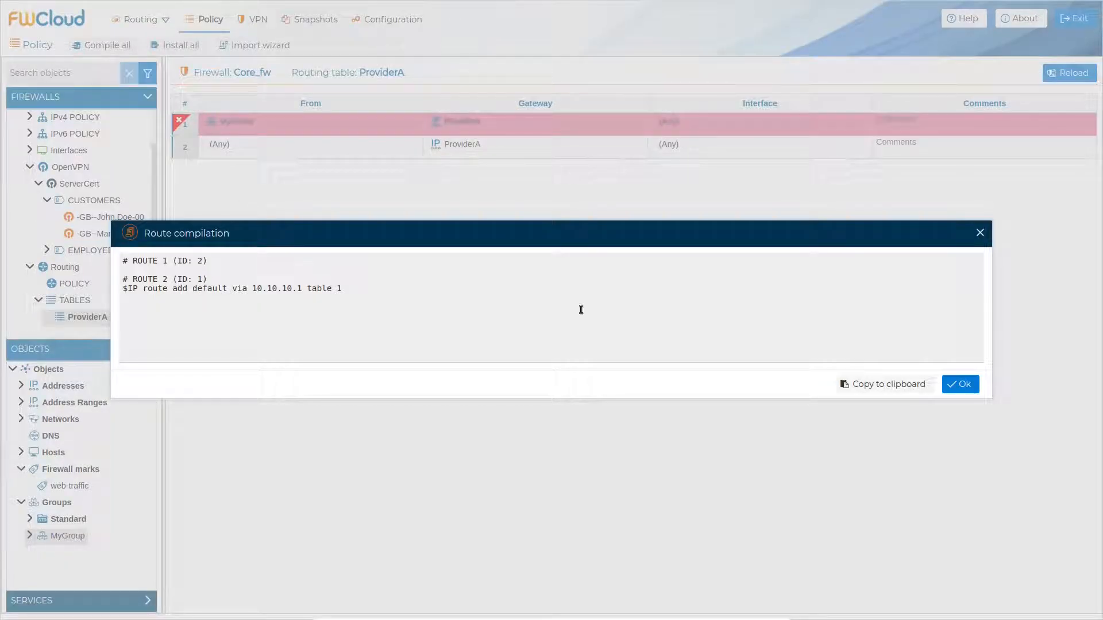
left_click(961, 384)
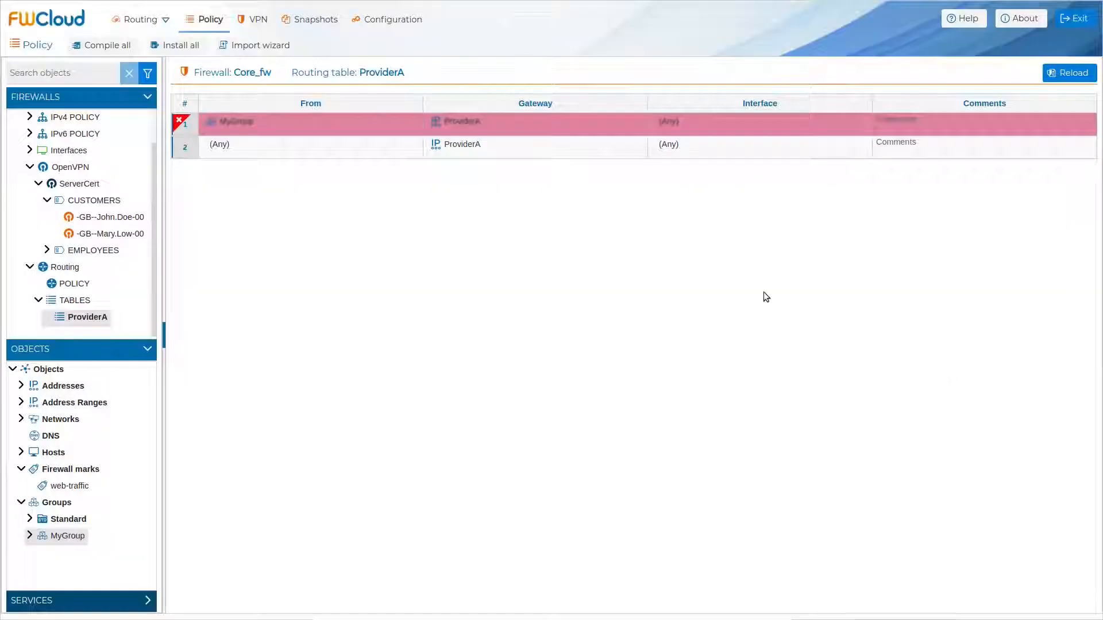
Enable the MyGroup route again and compile both routes together to compare the generated commands
right_click(195, 121)
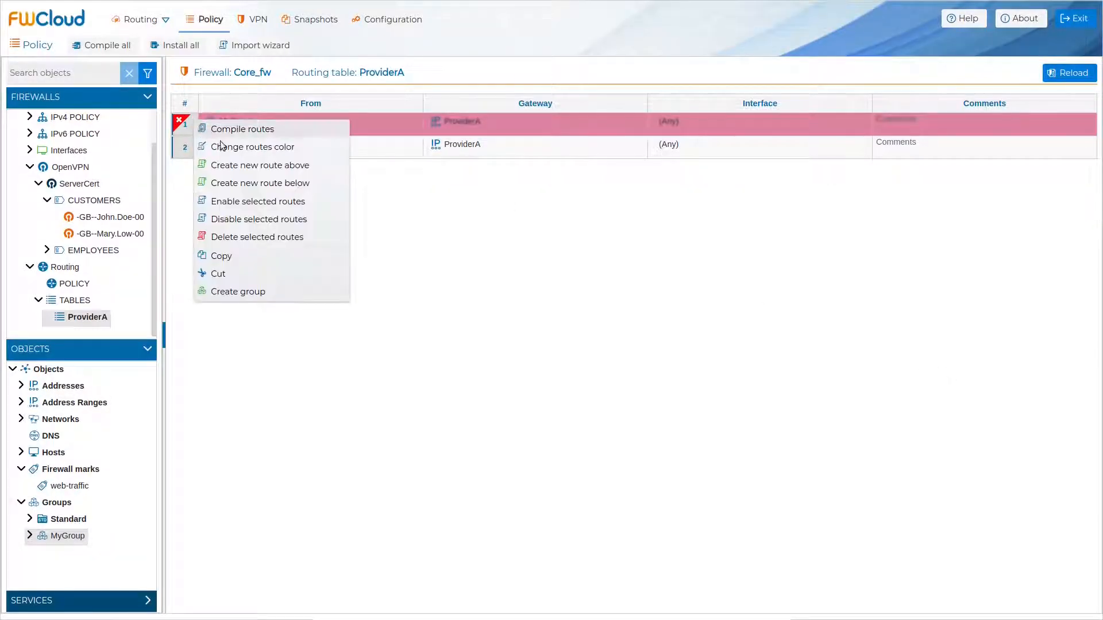
left_click(246, 201)
right_click(189, 124)
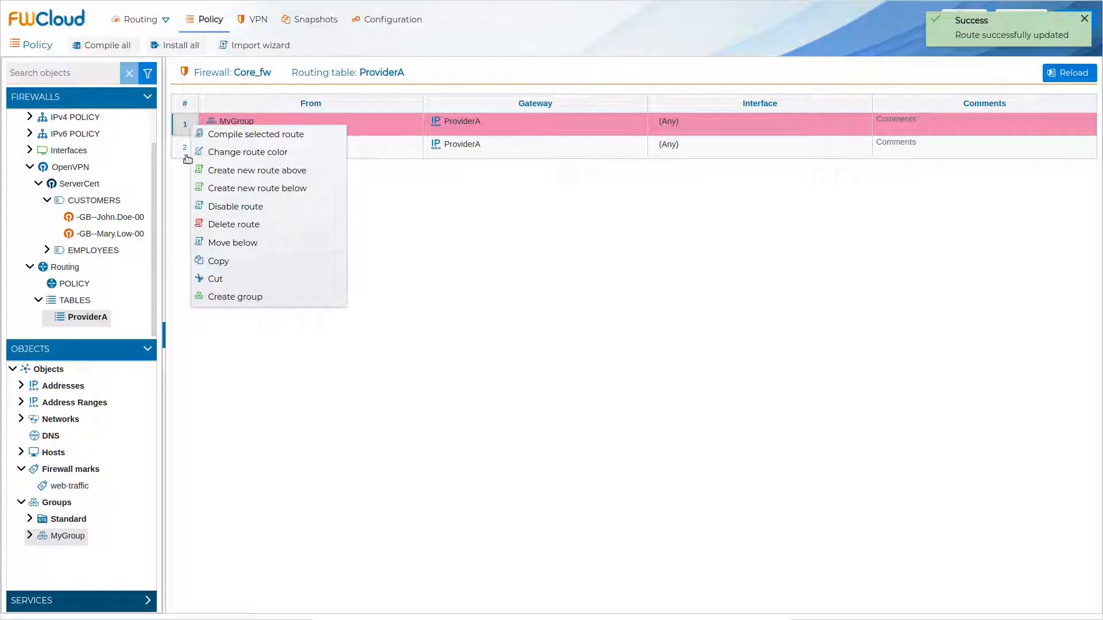
left_click(185, 153)
left_click(185, 147, "ctrl")
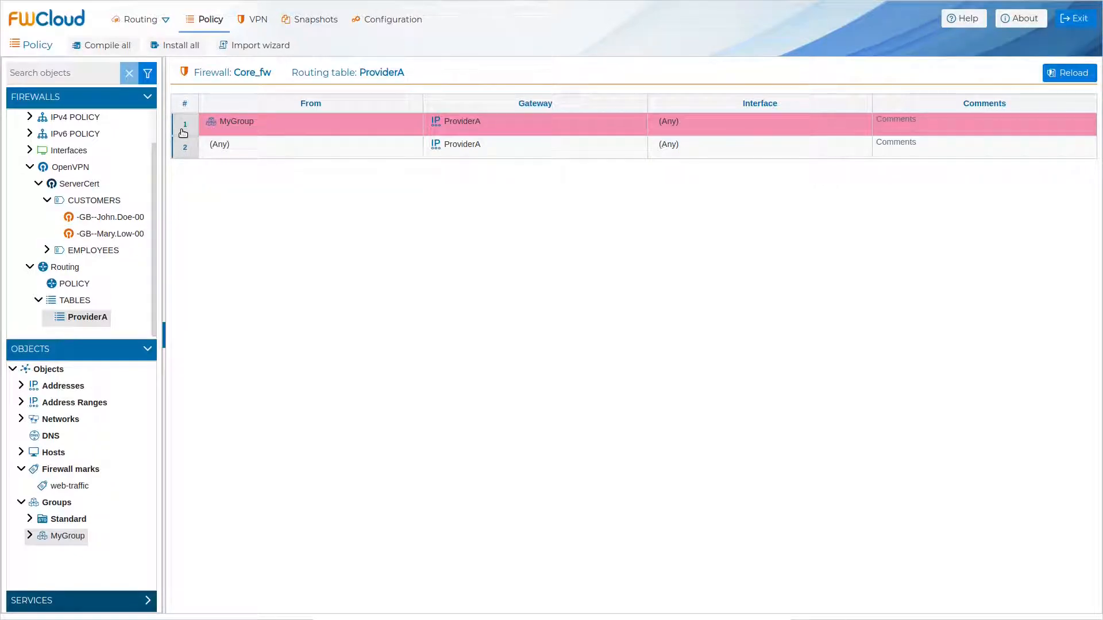
right_click(181, 133)
left_click(214, 140)
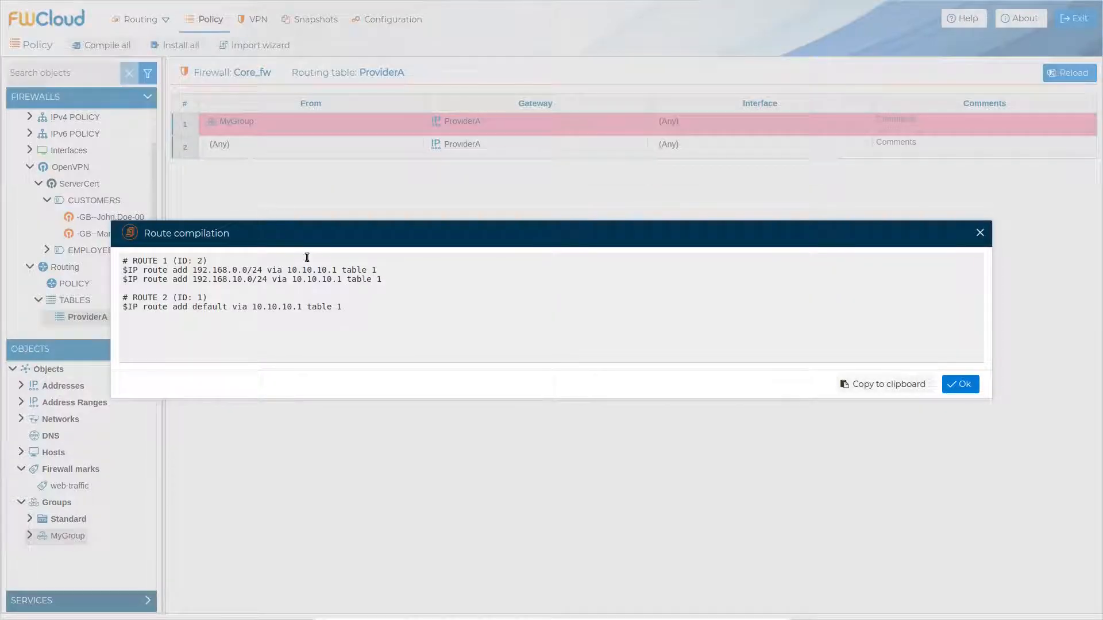
left_click(963, 386)
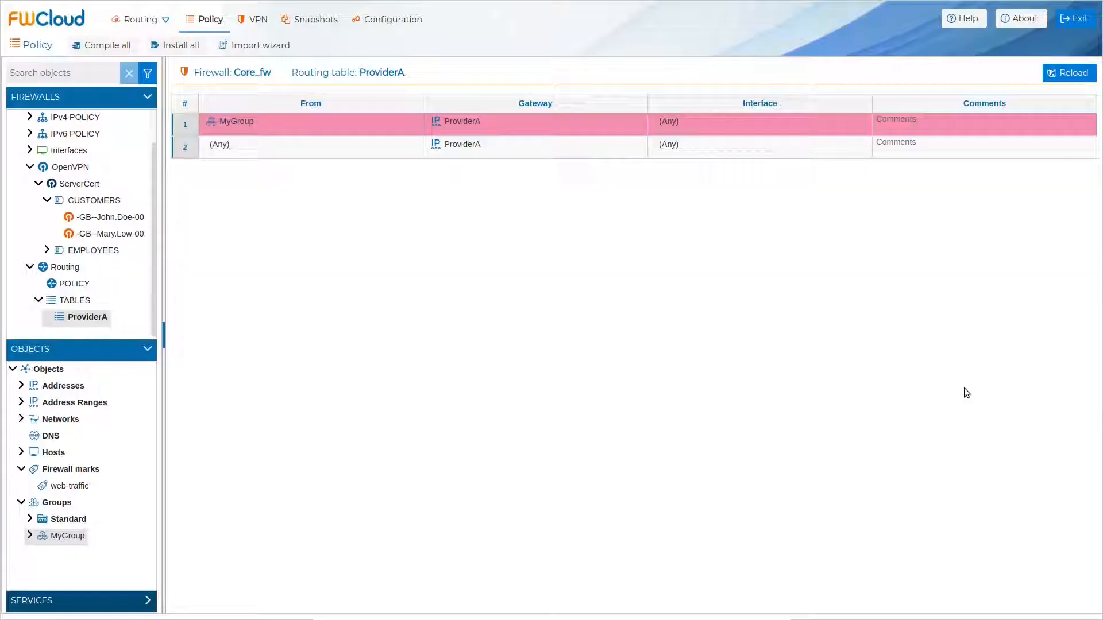
Group the two selected routes under the name "Group 1"
right_click(191, 127)
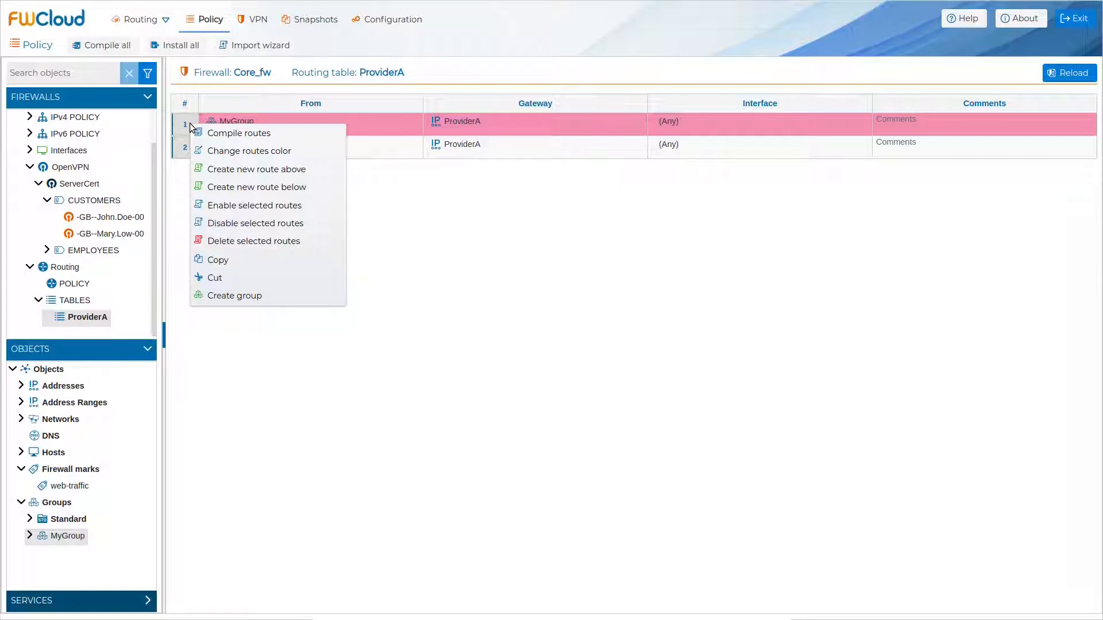
left_click(271, 295)
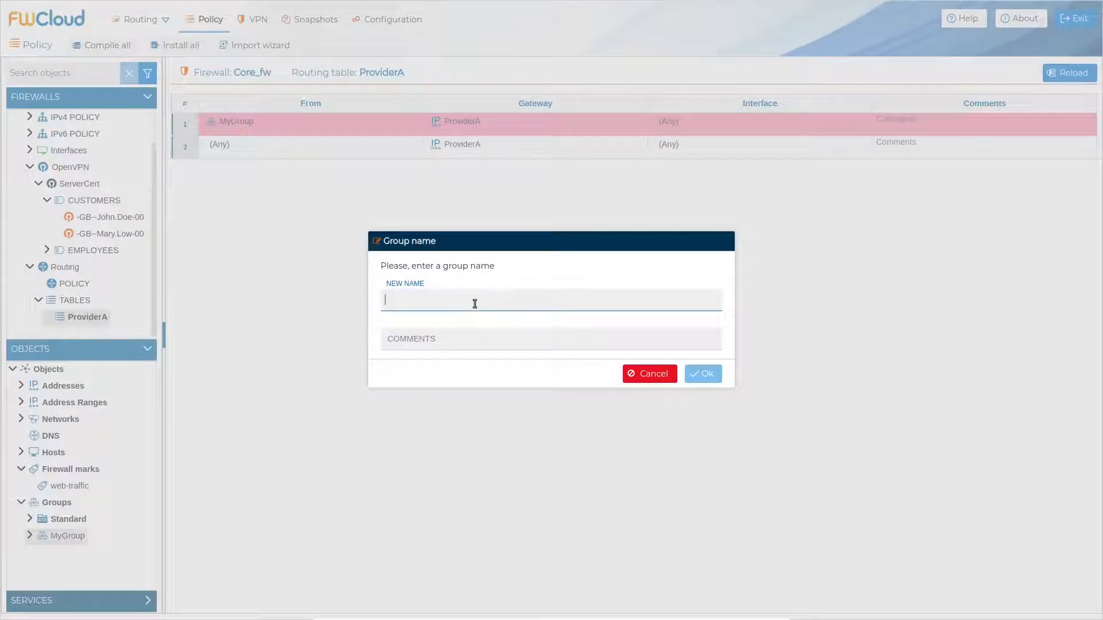
type("Group 1")
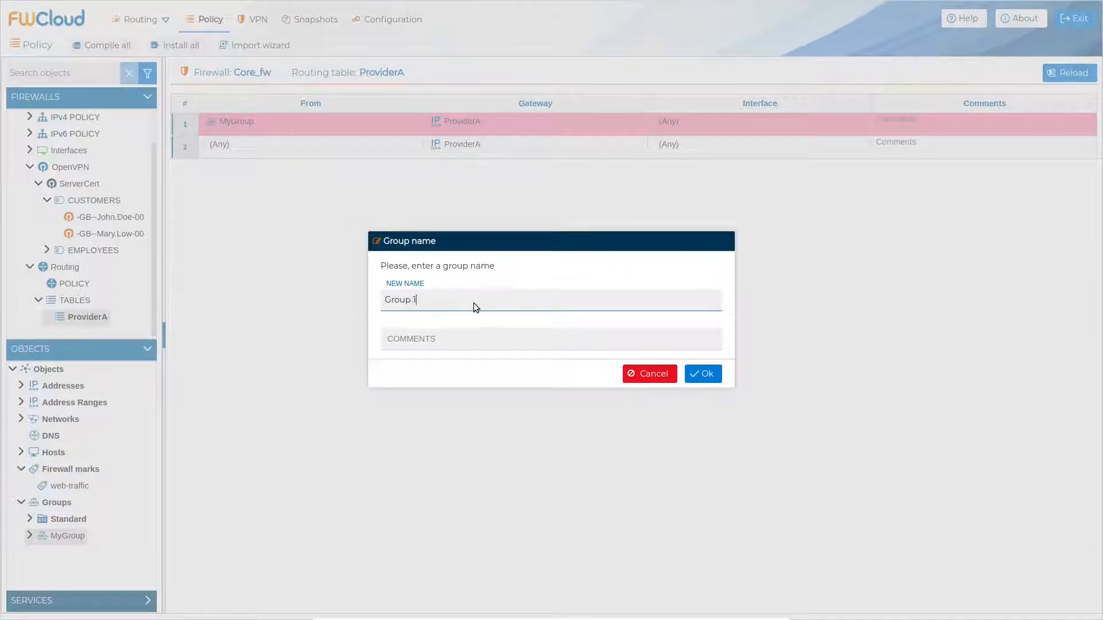
key("Return")
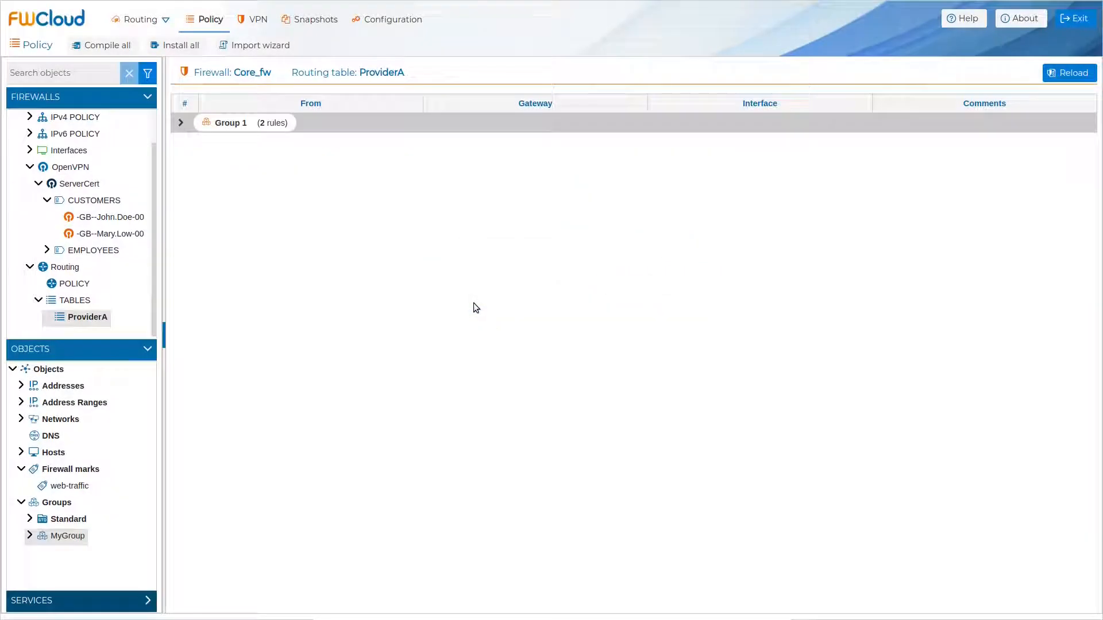
Expand Group 1 in the ProviderA table and remove the group while keeping its routes
left_click(182, 122)
right_click(181, 123)
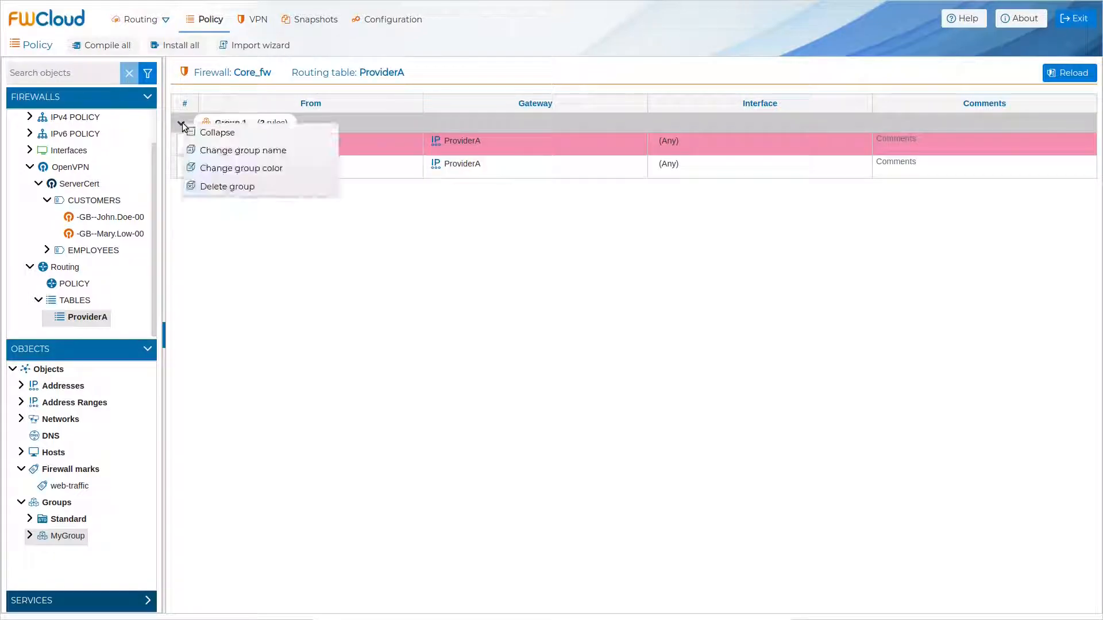
left_click(230, 186)
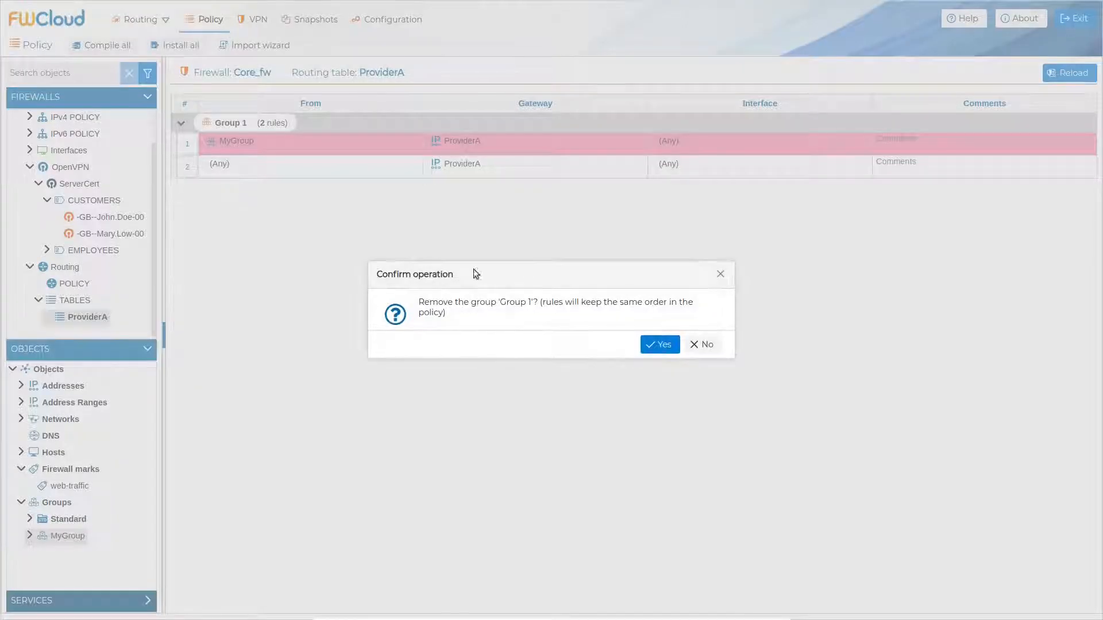
left_click(655, 345)
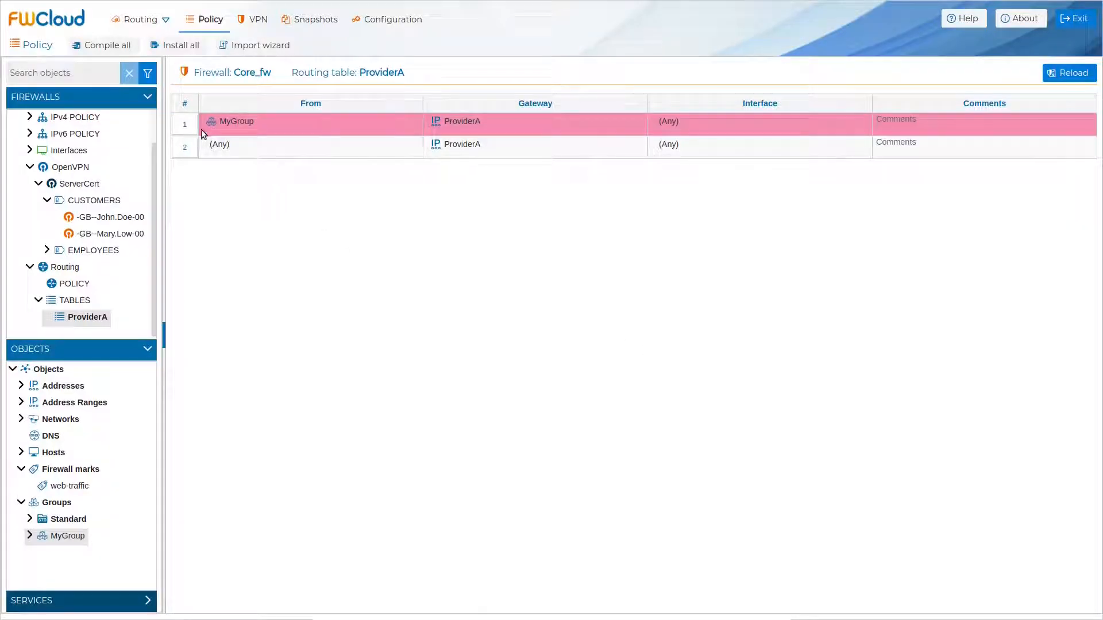
Delete the pink MyGroup route from the ProviderA table
right_click(191, 126)
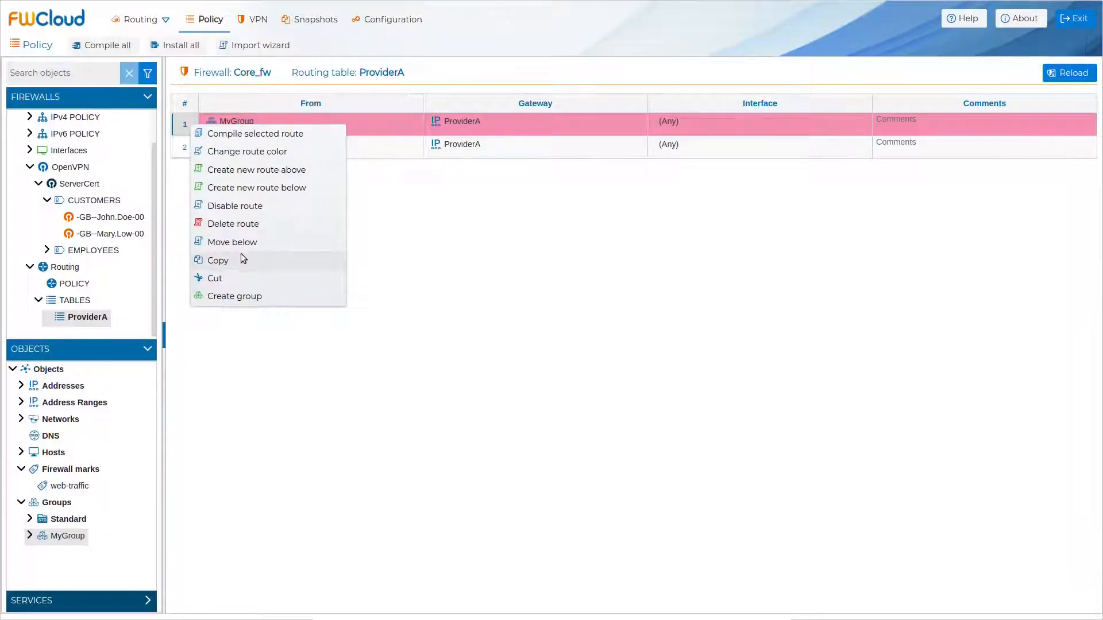
left_click(243, 223)
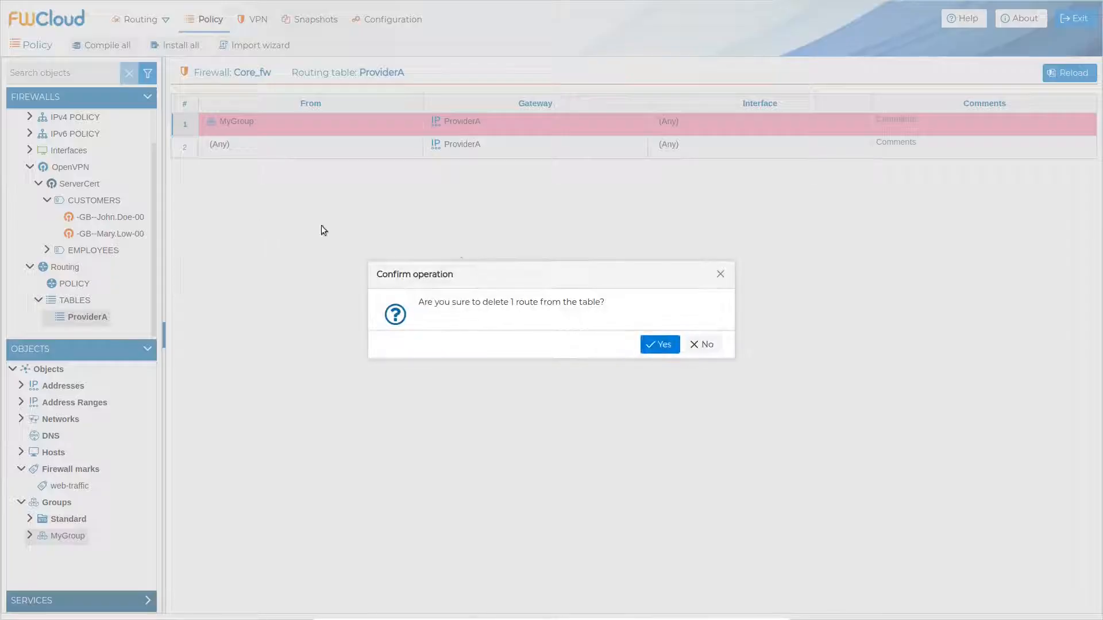
left_click(659, 345)
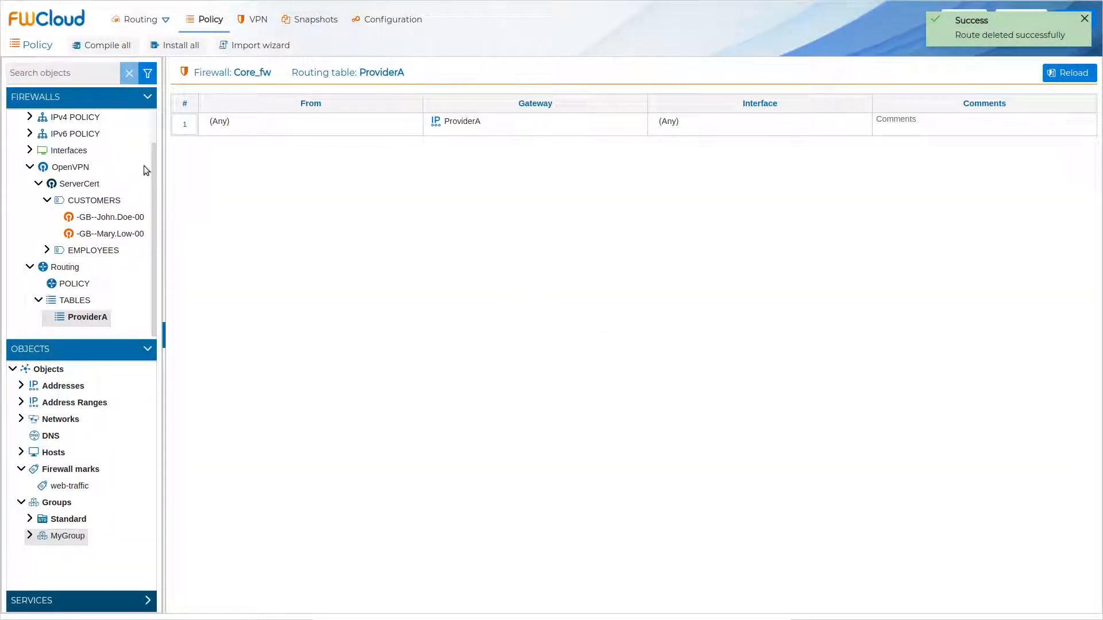
Compile the remaining ProviderA route and review the generated command
right_click(185, 125)
left_click(223, 139)
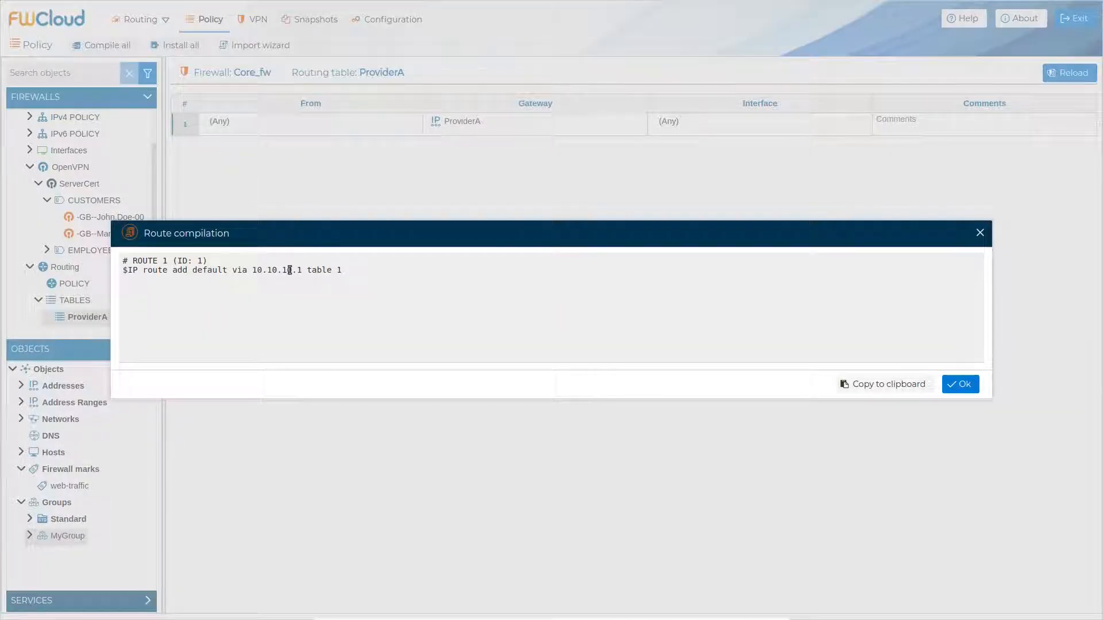
left_click(959, 385)
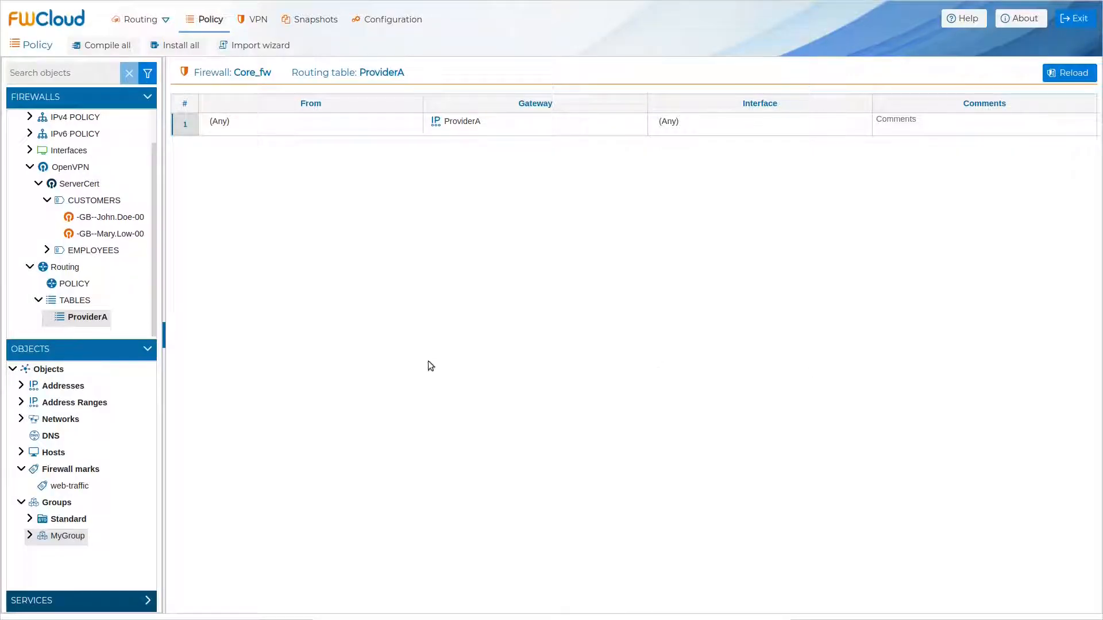
Create a new routing table with number 2 and the name ProviderB on Core_fw
right_click(84, 303)
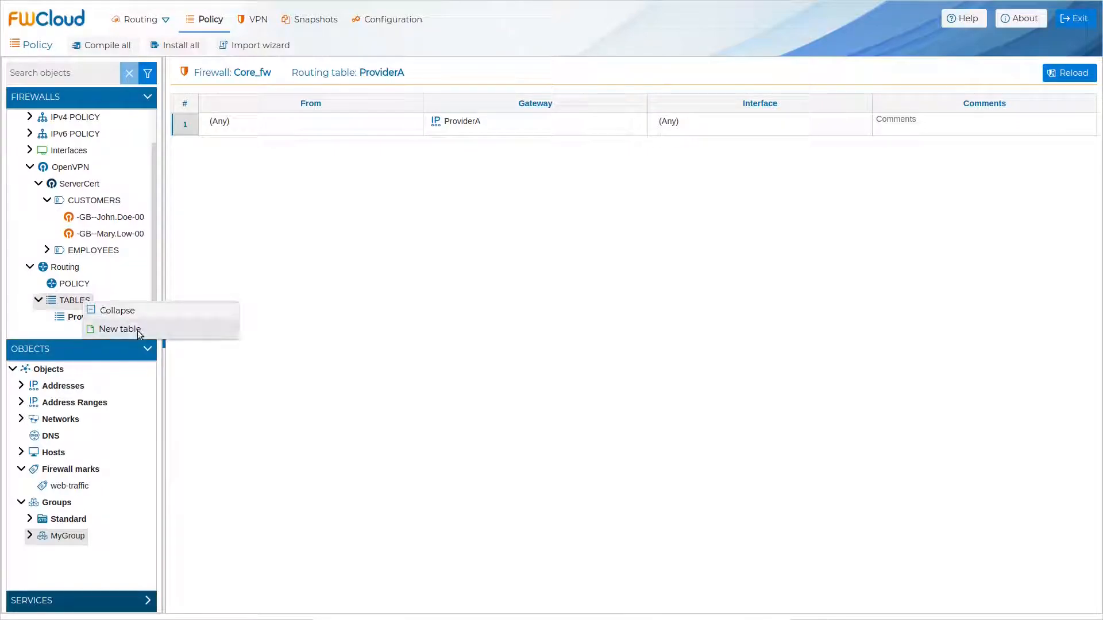
left_click(133, 329)
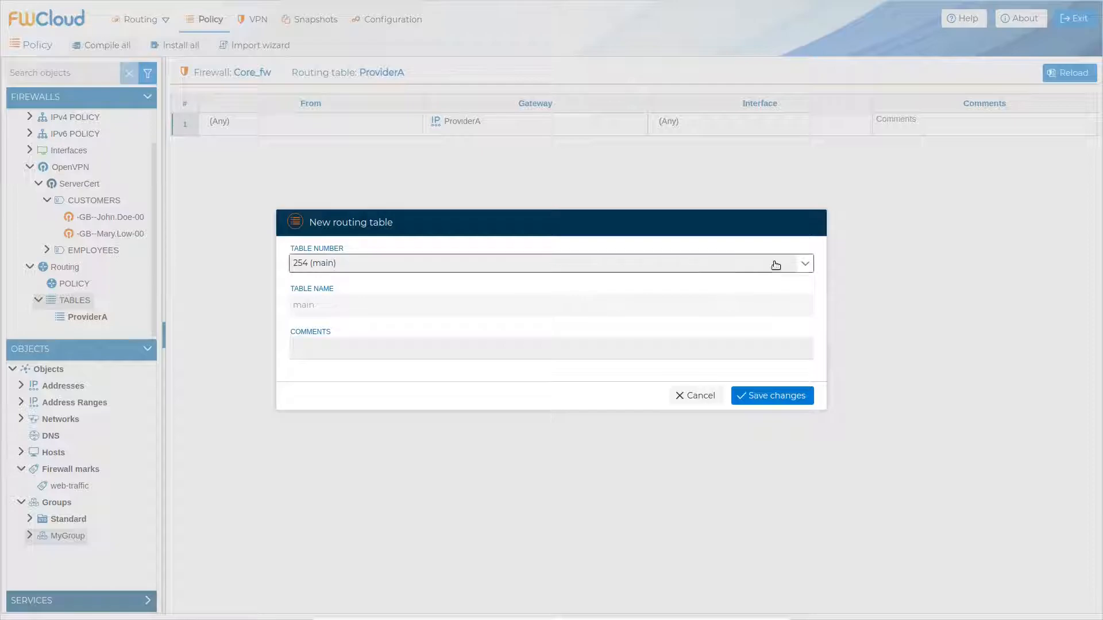
left_click(805, 263)
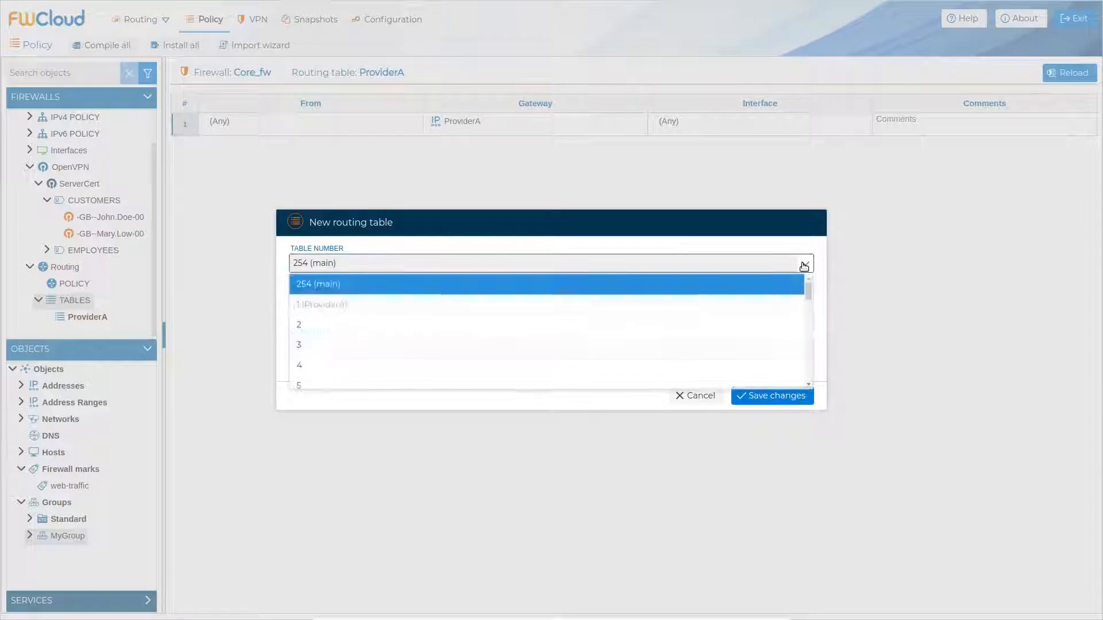
left_click(596, 328)
left_click(384, 309)
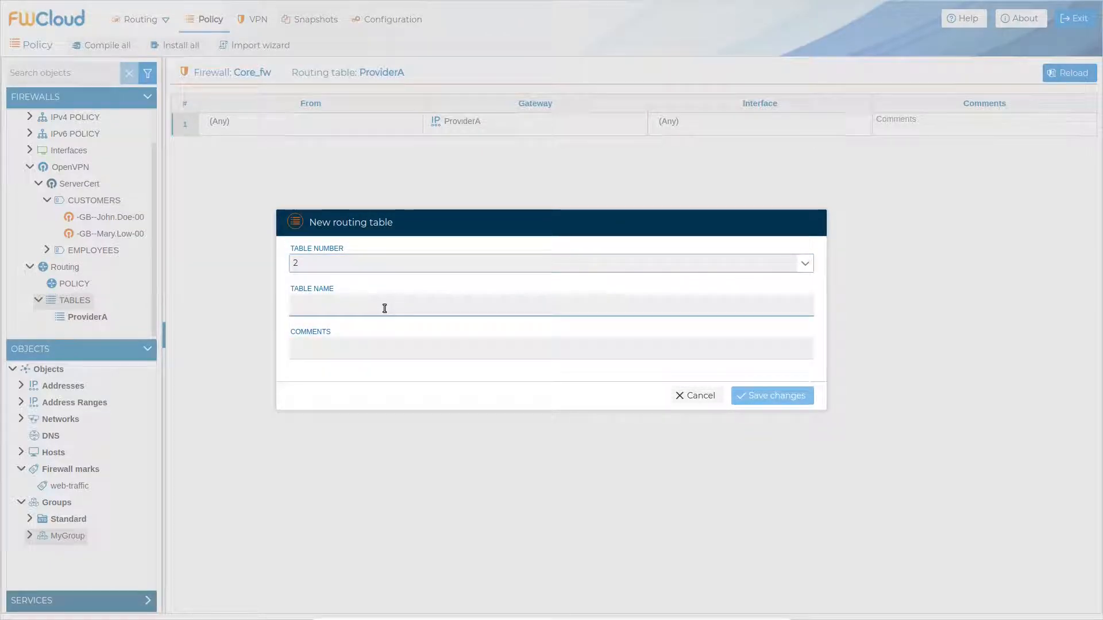
type("ProviderB")
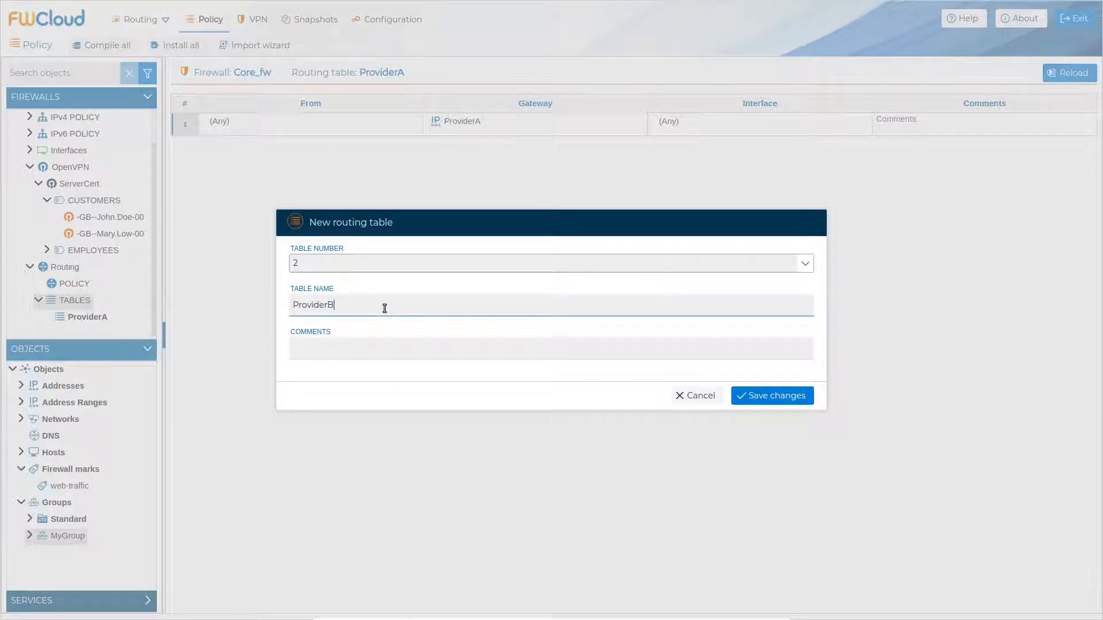
left_click(757, 397)
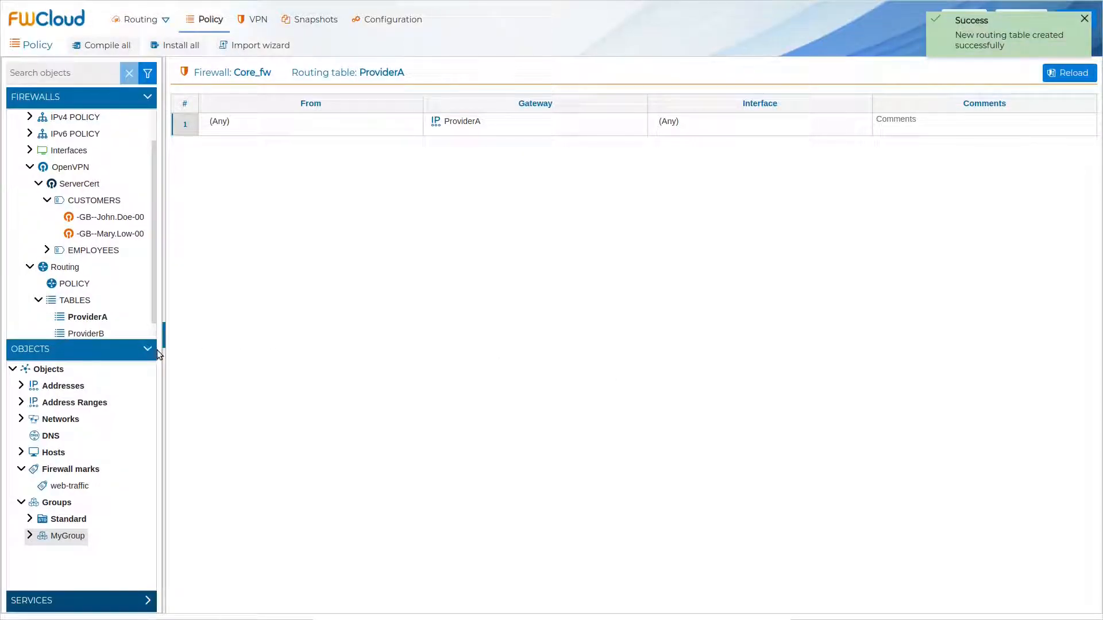
Add a route to the ProviderB table using the ProviderB address object as gateway
left_click(147, 349)
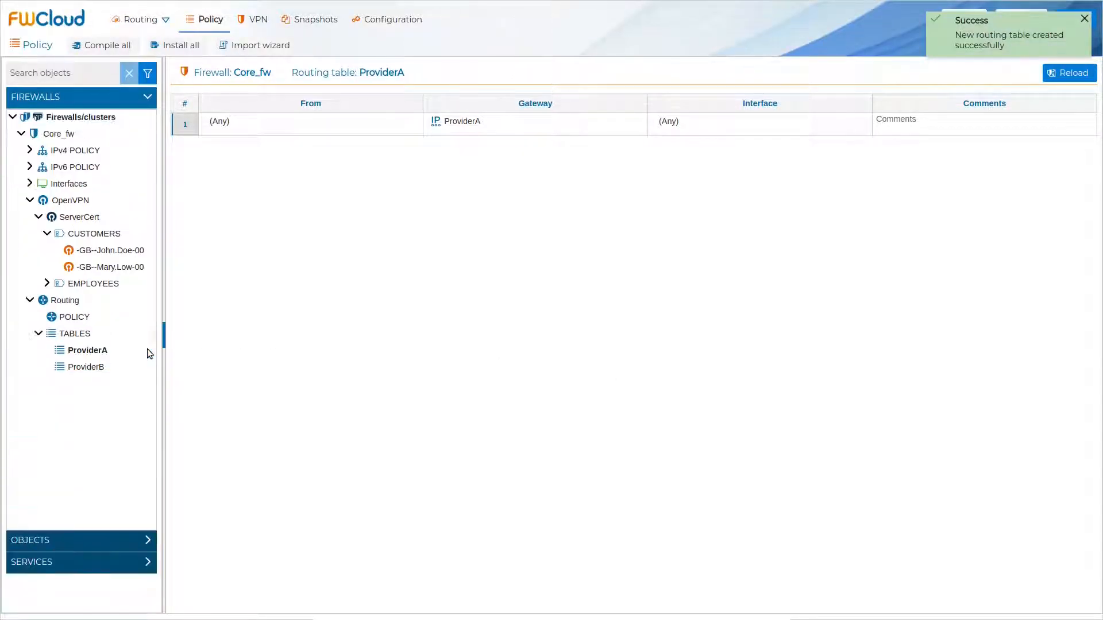
left_click(96, 368)
left_click(645, 156)
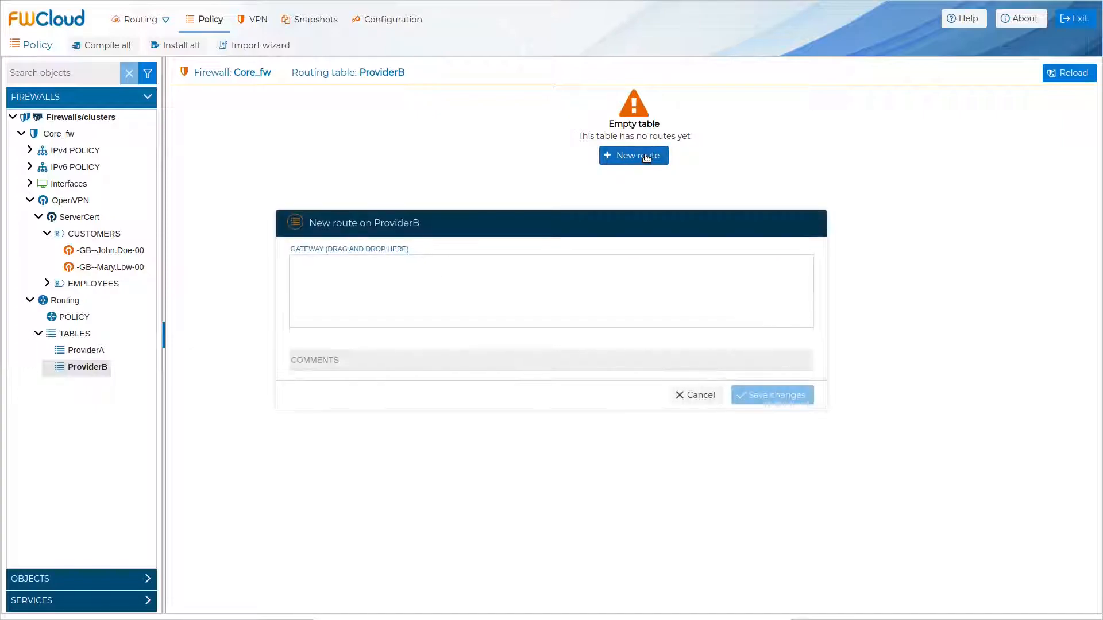
left_click(147, 579)
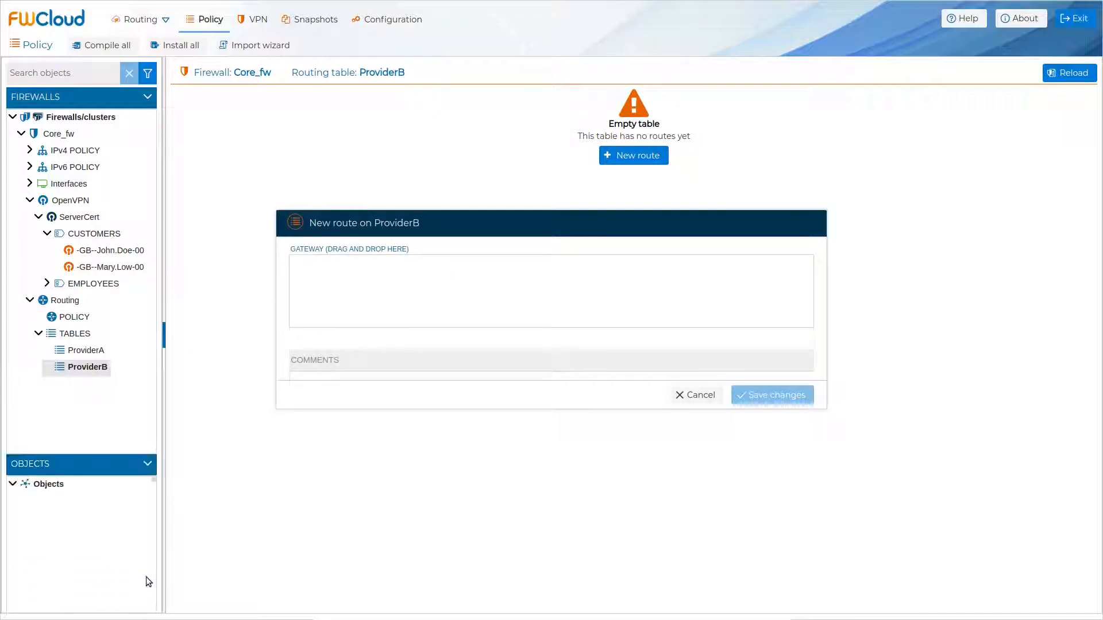
left_click(21, 387)
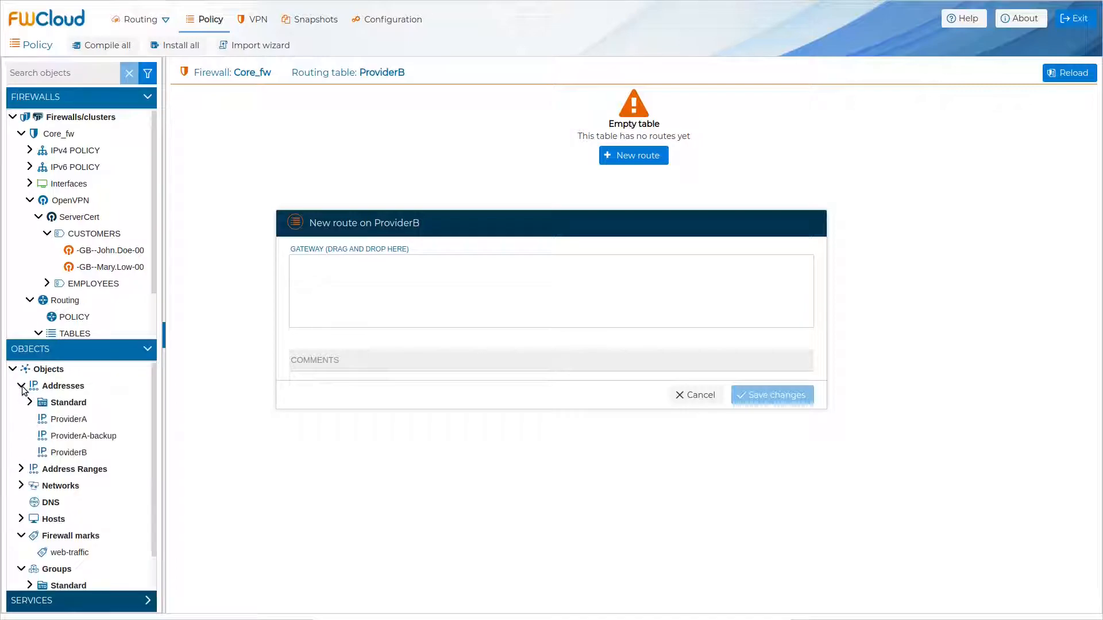
left_click_drag(69, 451, 348, 286)
left_click(757, 394)
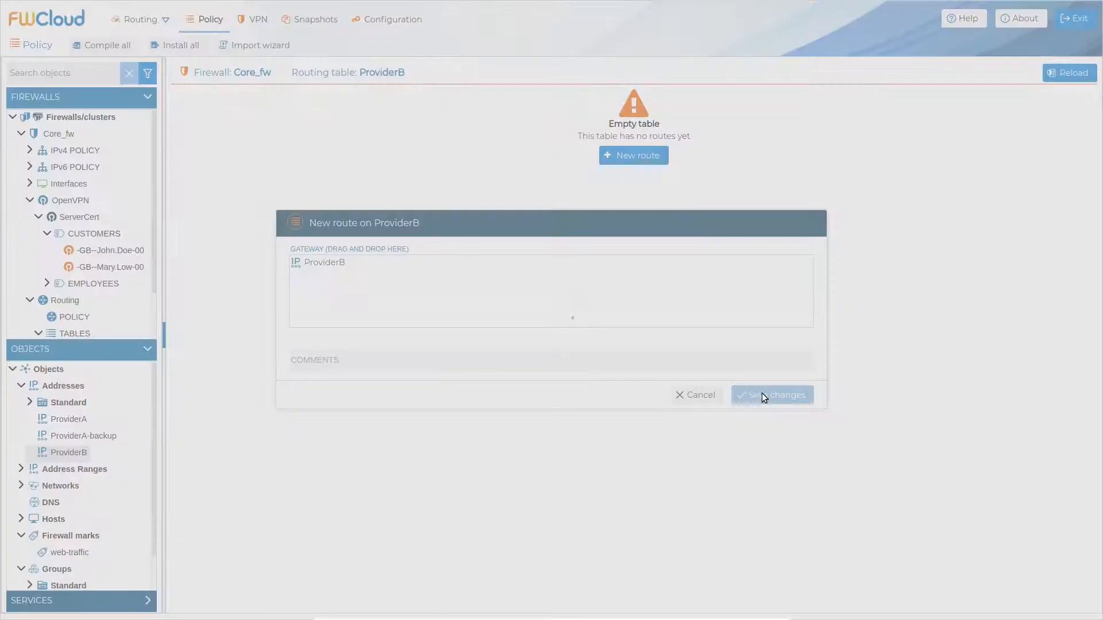
Compile the ProviderB route and review the generated command
left_click(149, 354)
right_click(185, 131)
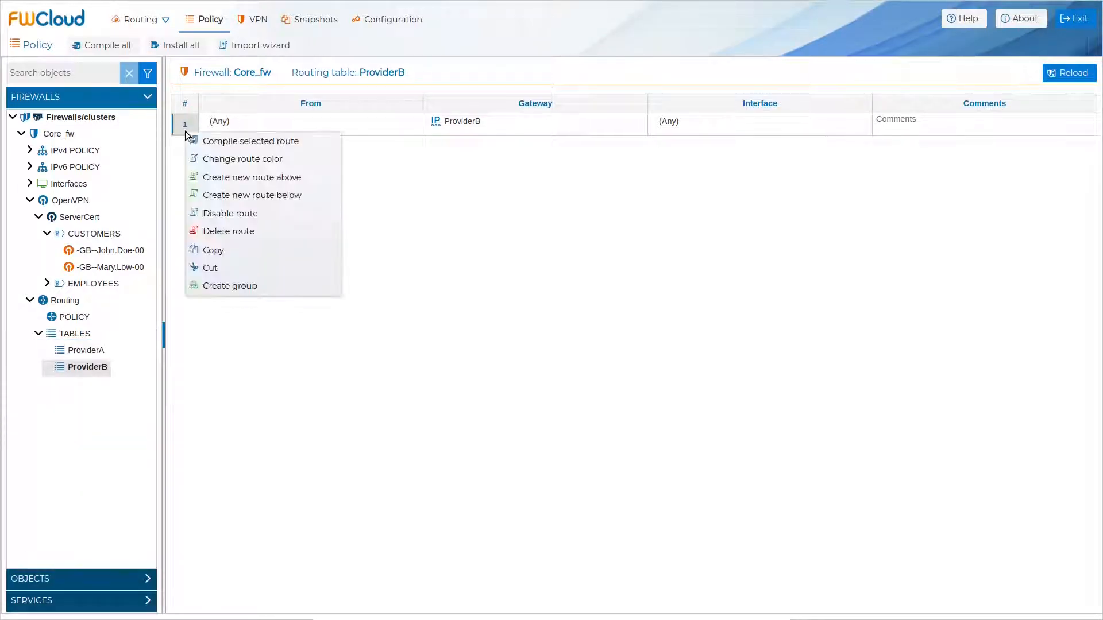
left_click(222, 141)
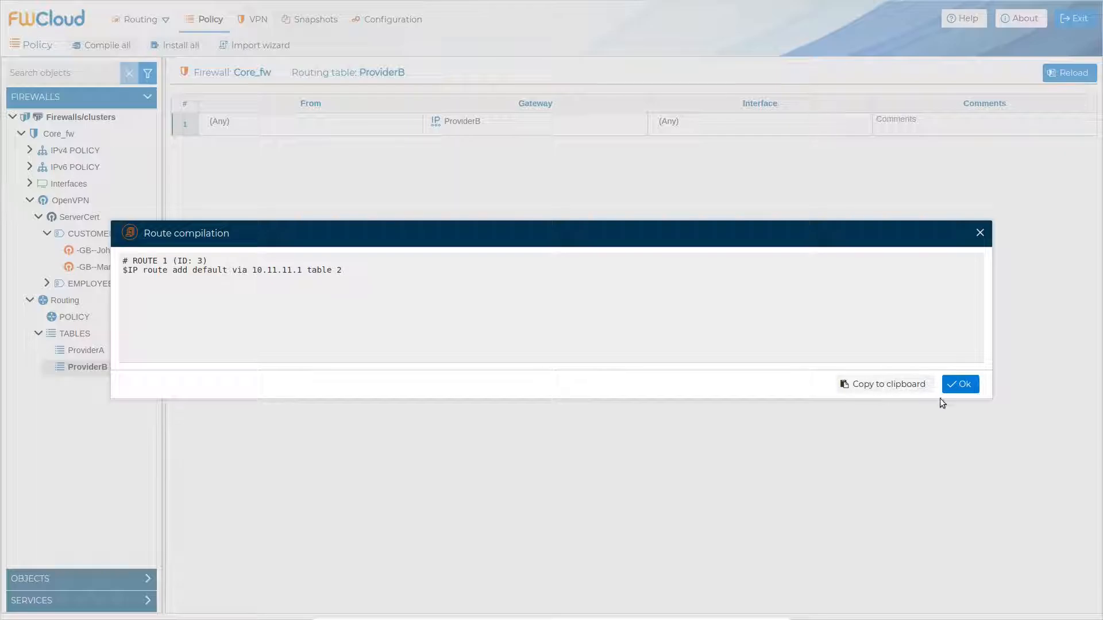
left_click(951, 385)
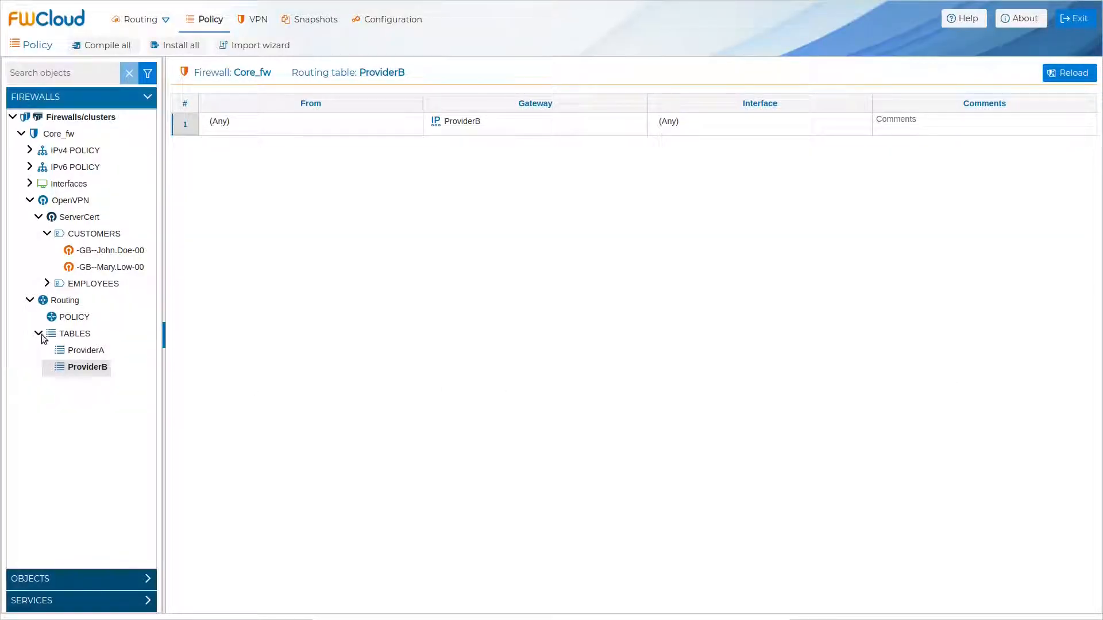
Create a routing policy rule that sends traffic from the Section1 network to the ProviderA table
left_click(74, 319)
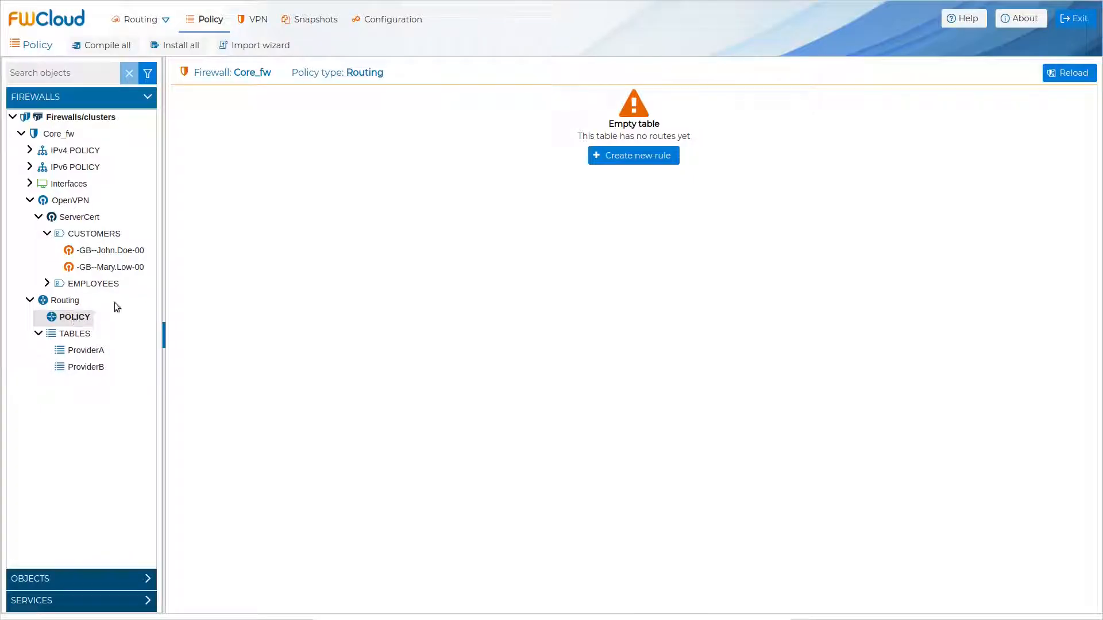
left_click(635, 159)
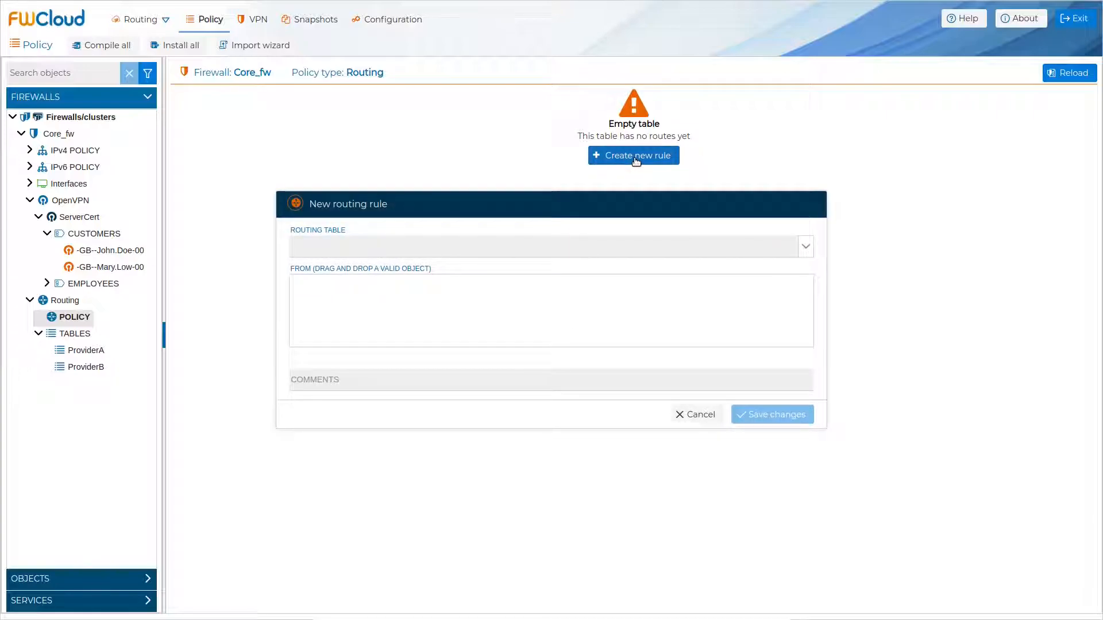
left_click(806, 247)
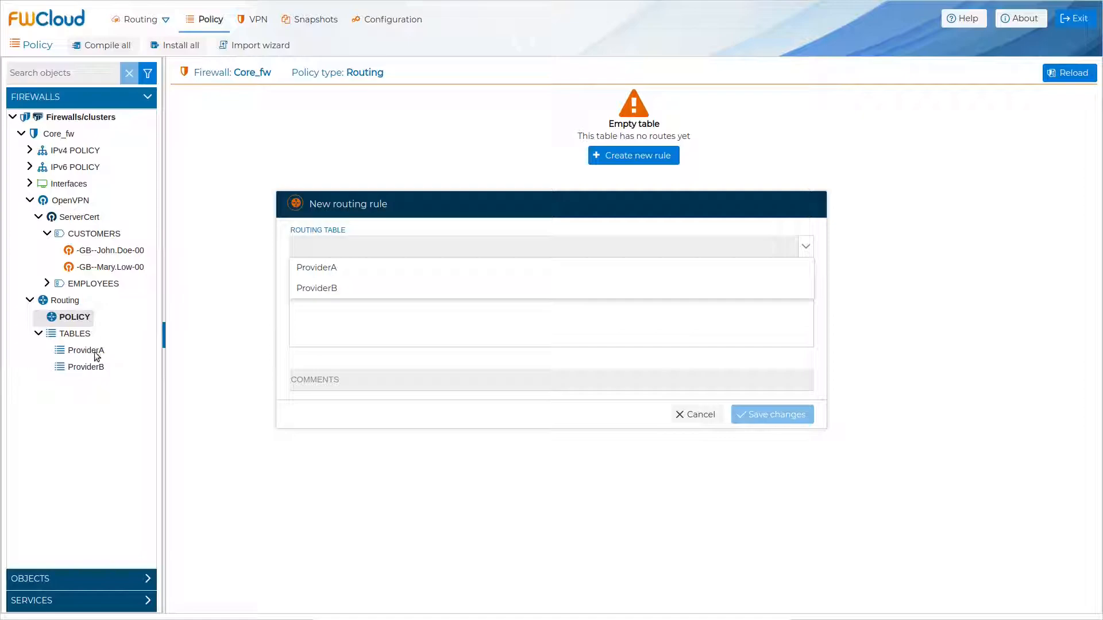
left_click(320, 267)
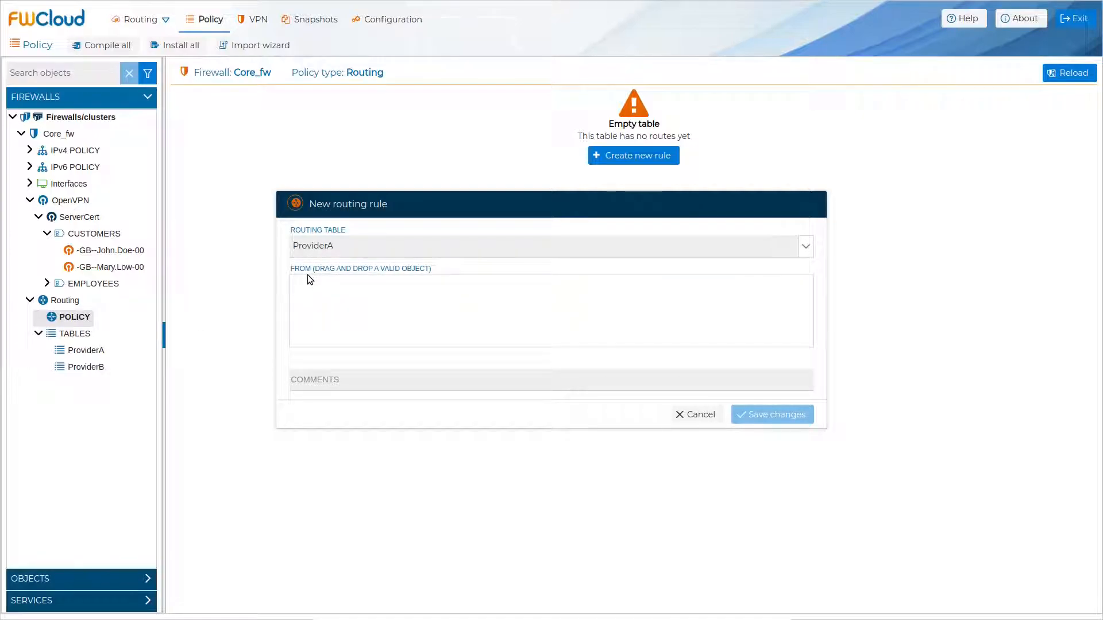
left_click(147, 580)
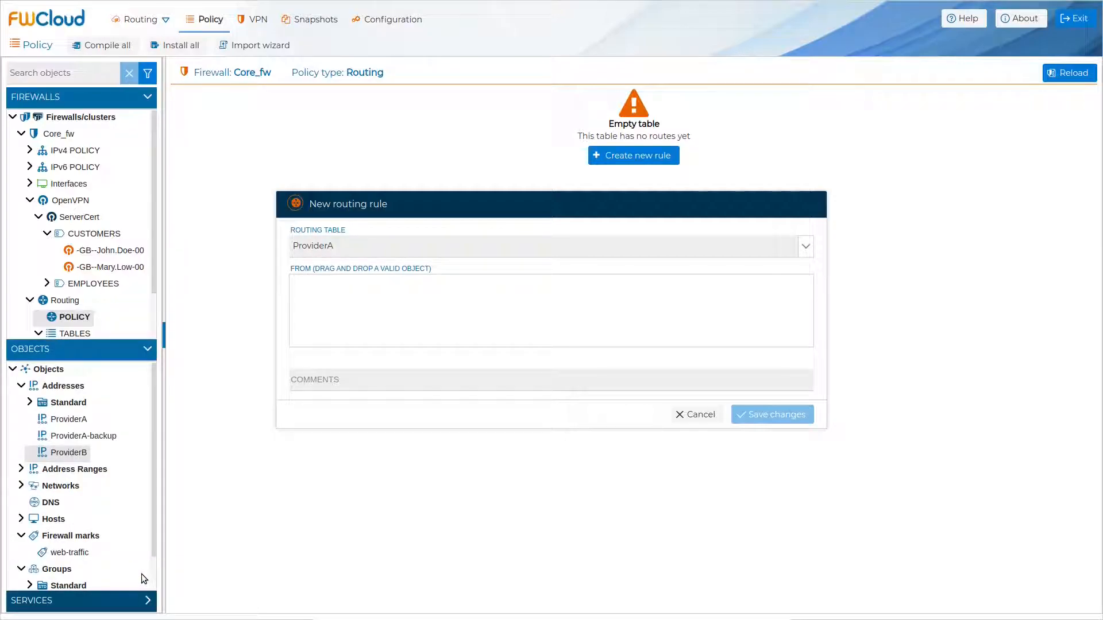
left_click(21, 487)
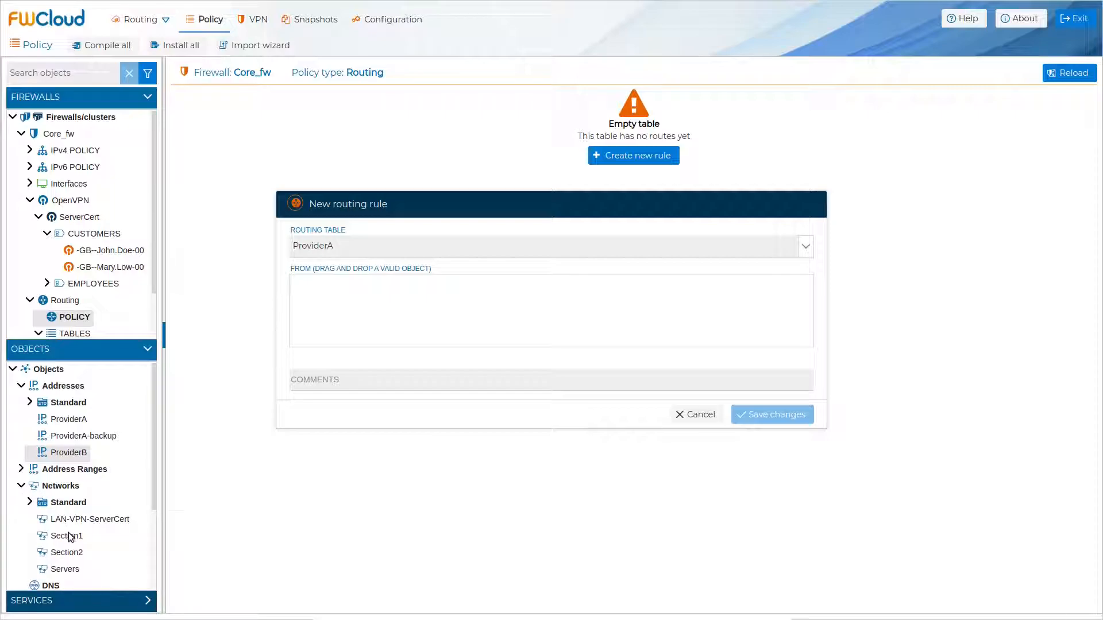
left_click_drag(69, 539, 360, 317)
left_click(757, 418)
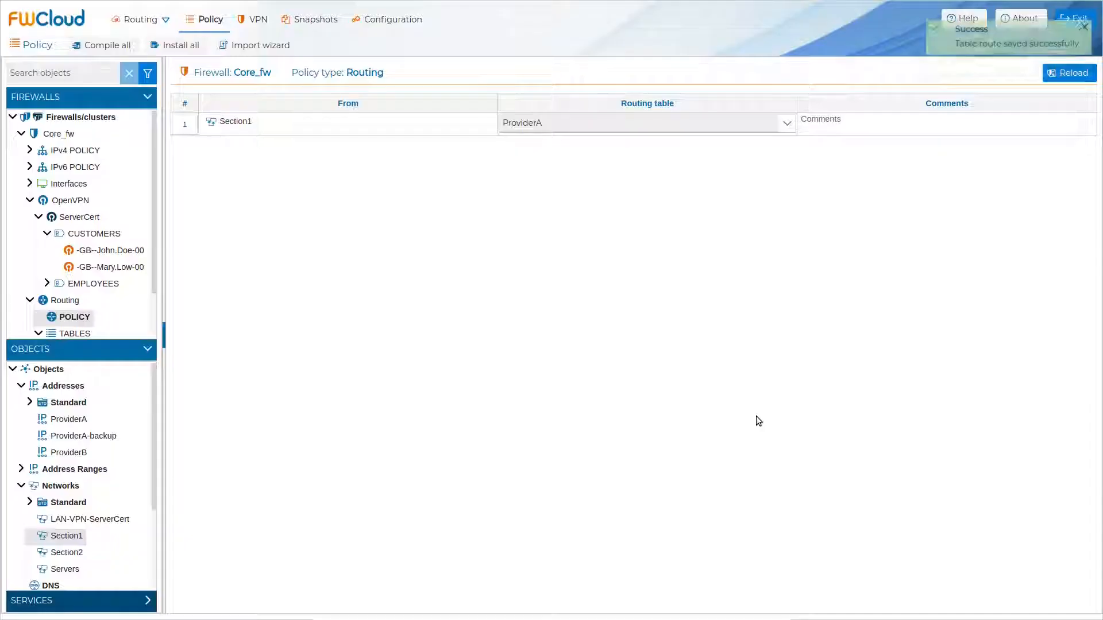
left_click(787, 124)
left_click(787, 124)
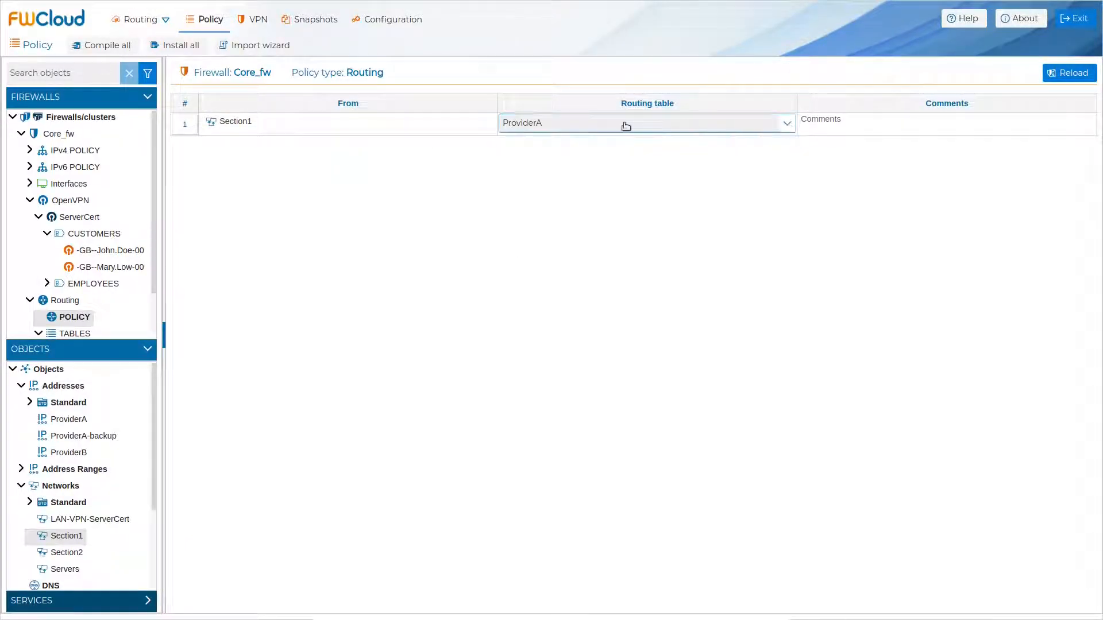
right_click(295, 128)
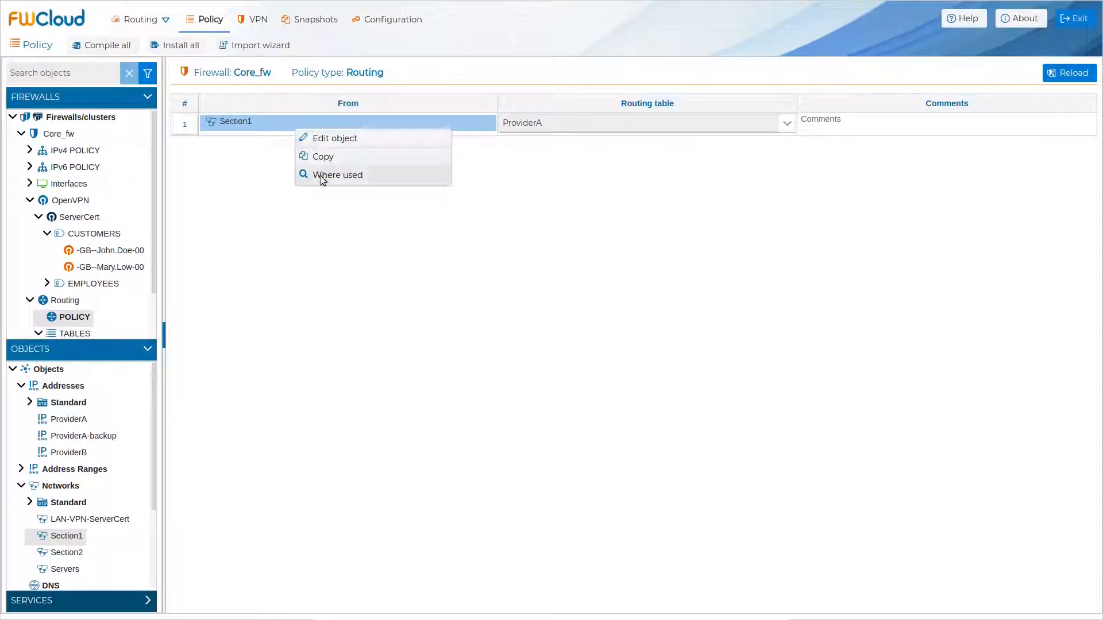
left_click(235, 124)
left_click(236, 124)
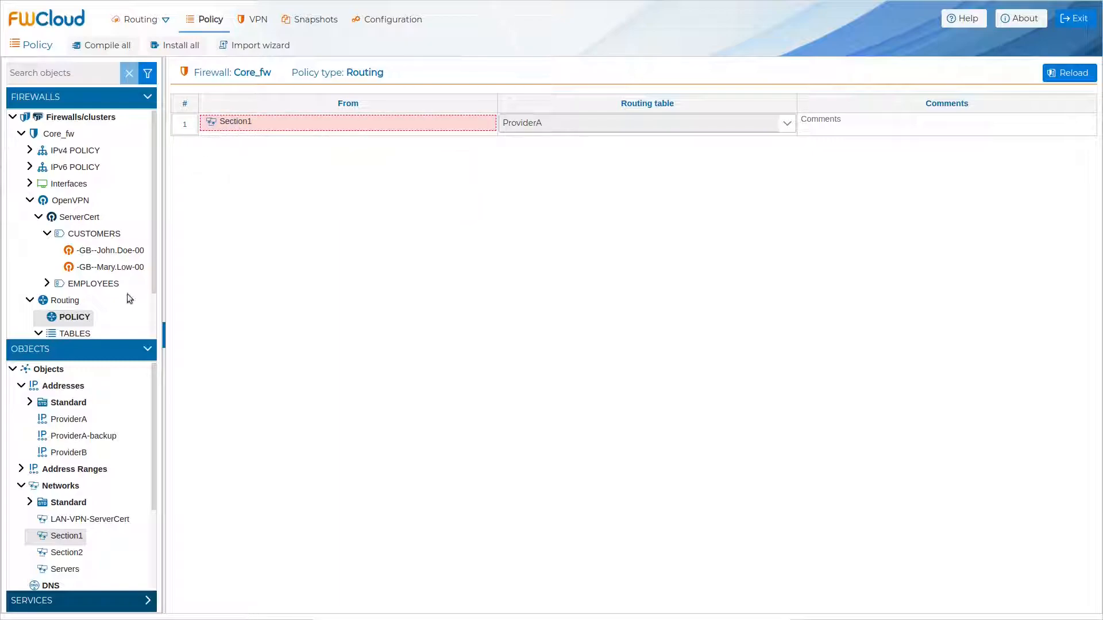
Add the Section2 network to the sources of routing rule 1 and delete Section1 from them
left_click_drag(74, 556, 247, 130)
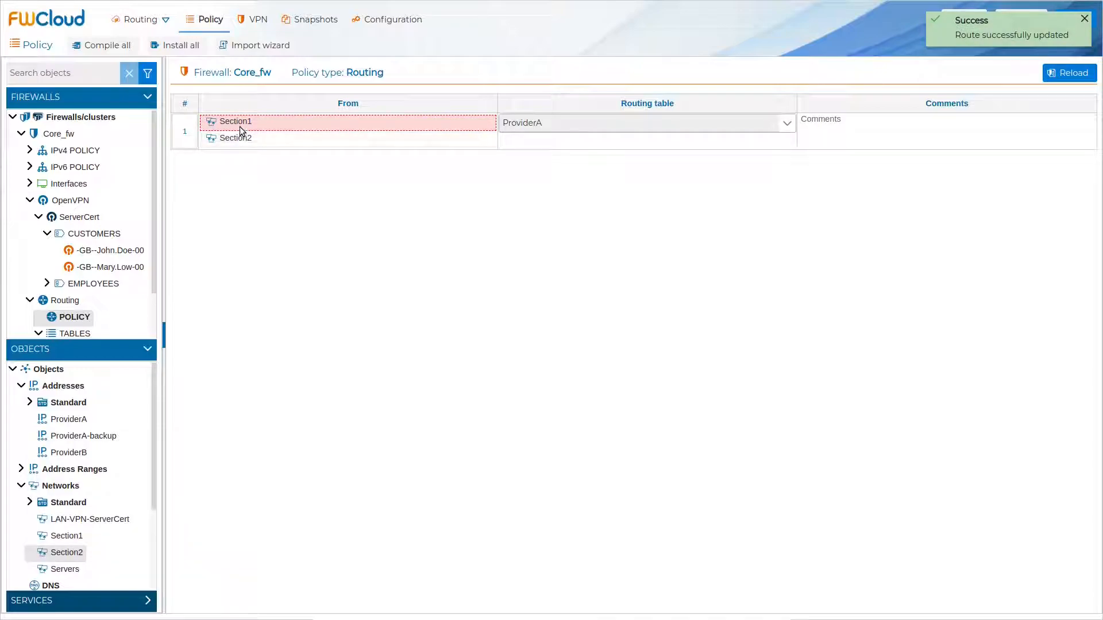
right_click(240, 123)
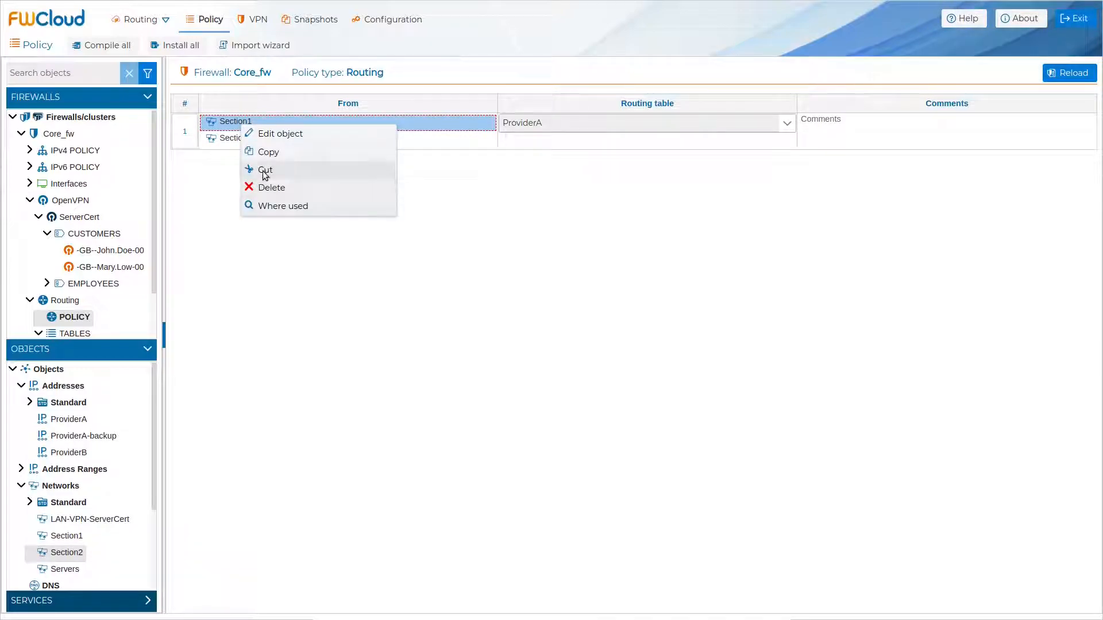
left_click(264, 188)
left_click(657, 339)
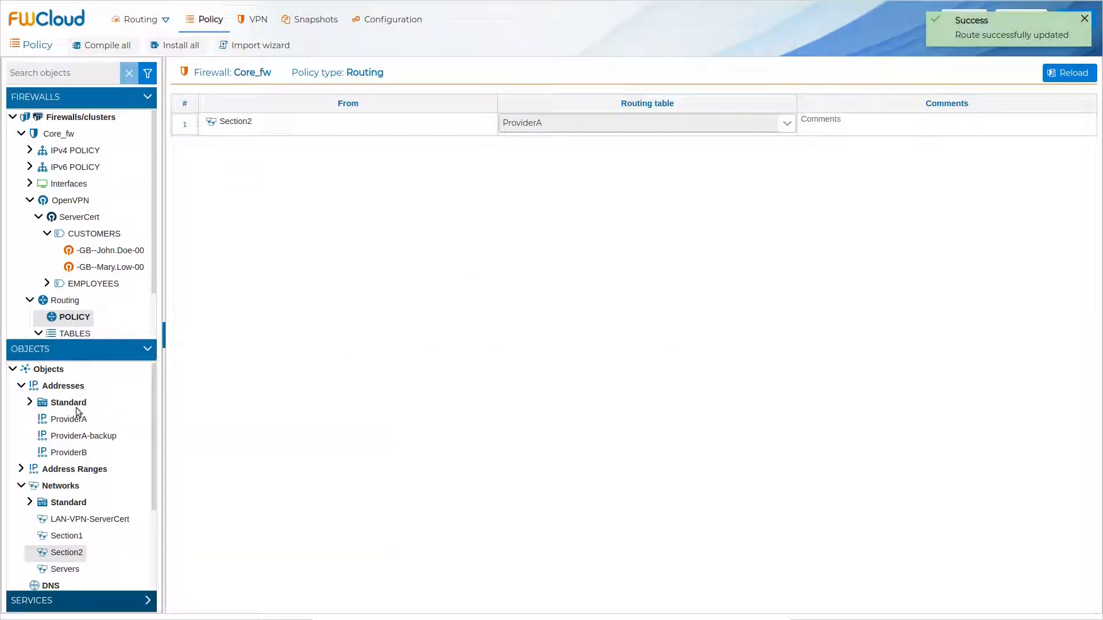
Add the ProviderA address and the MyRange address range to the sources of routing rule 1
left_click_drag(70, 421, 249, 122)
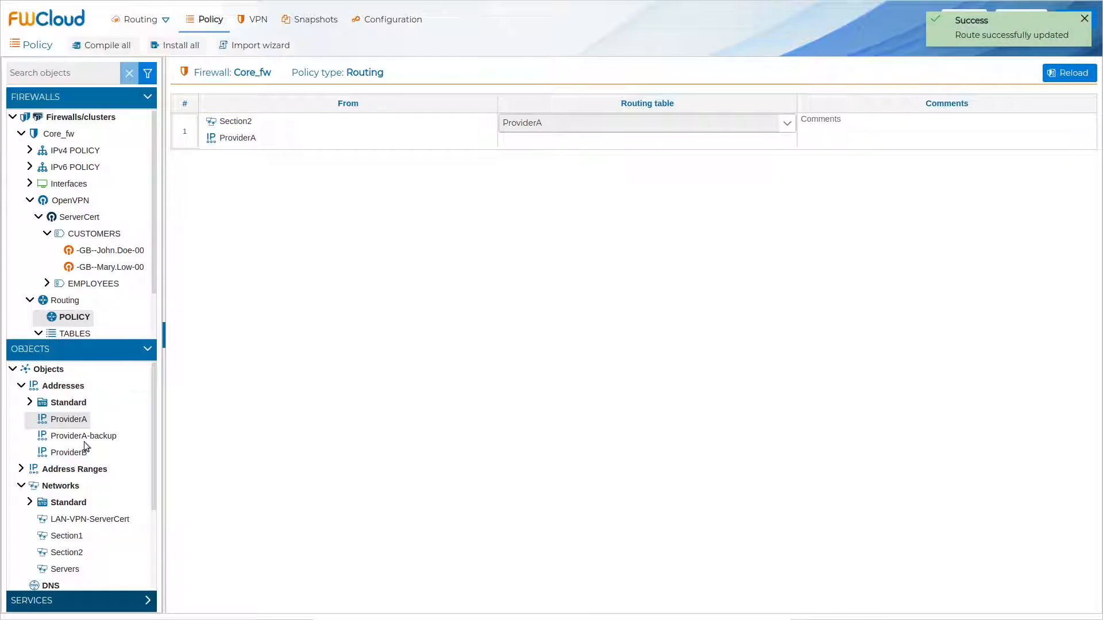
left_click(21, 486)
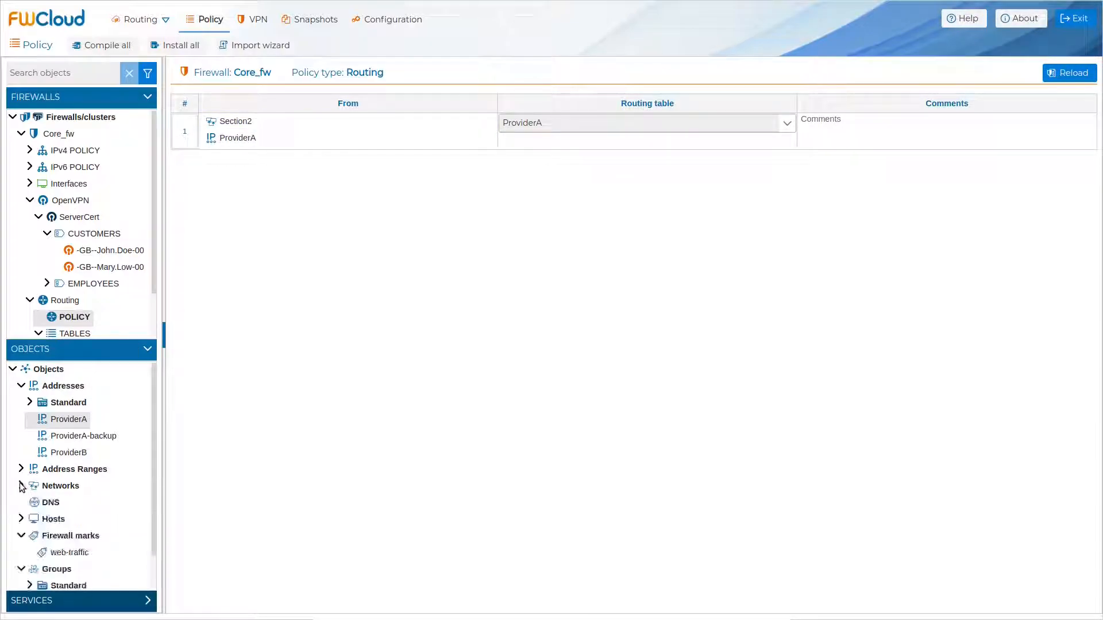
left_click(21, 470)
left_click_drag(57, 504, 225, 139)
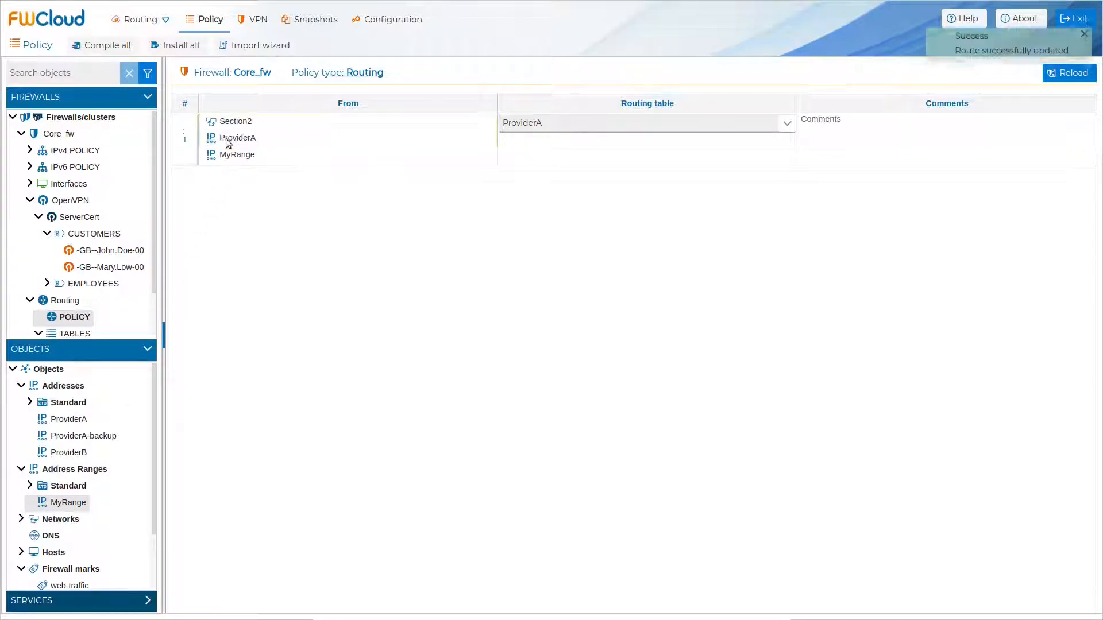
Add the RouterA host and the web-traffic firewall mark to the sources of routing rule 1
left_click(21, 386)
left_click(21, 402)
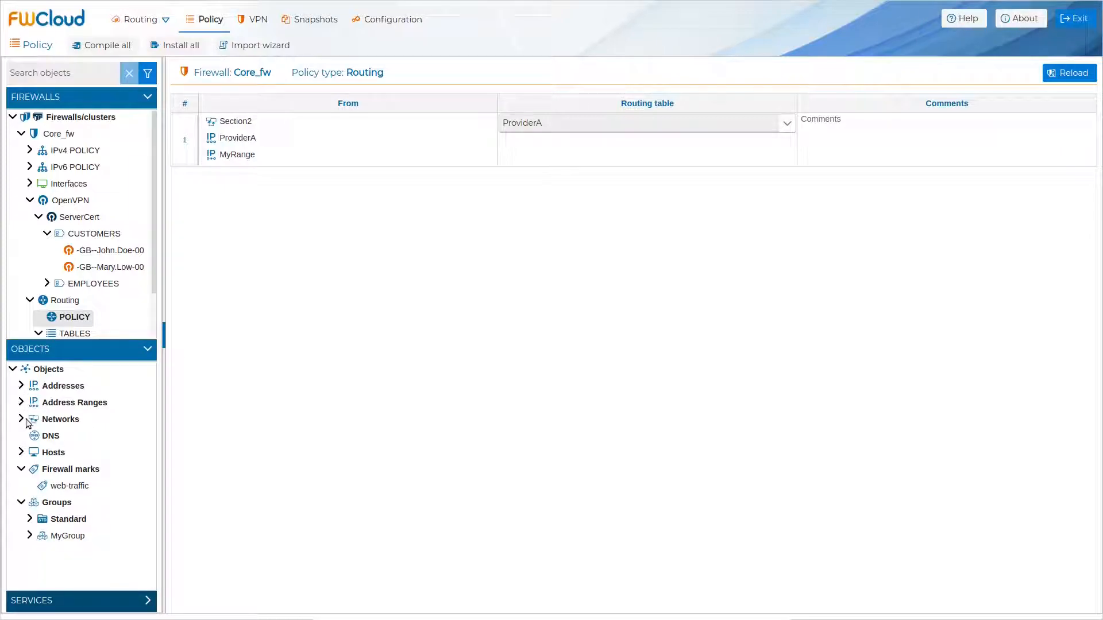
left_click(21, 454)
left_click_drag(65, 475, 298, 135)
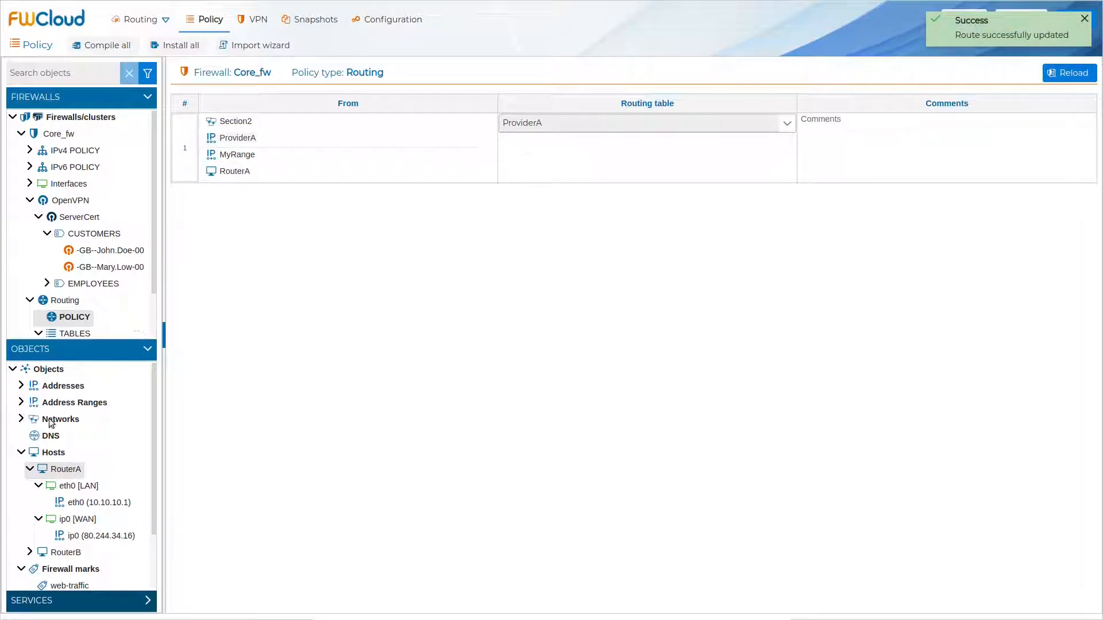
left_click(22, 453)
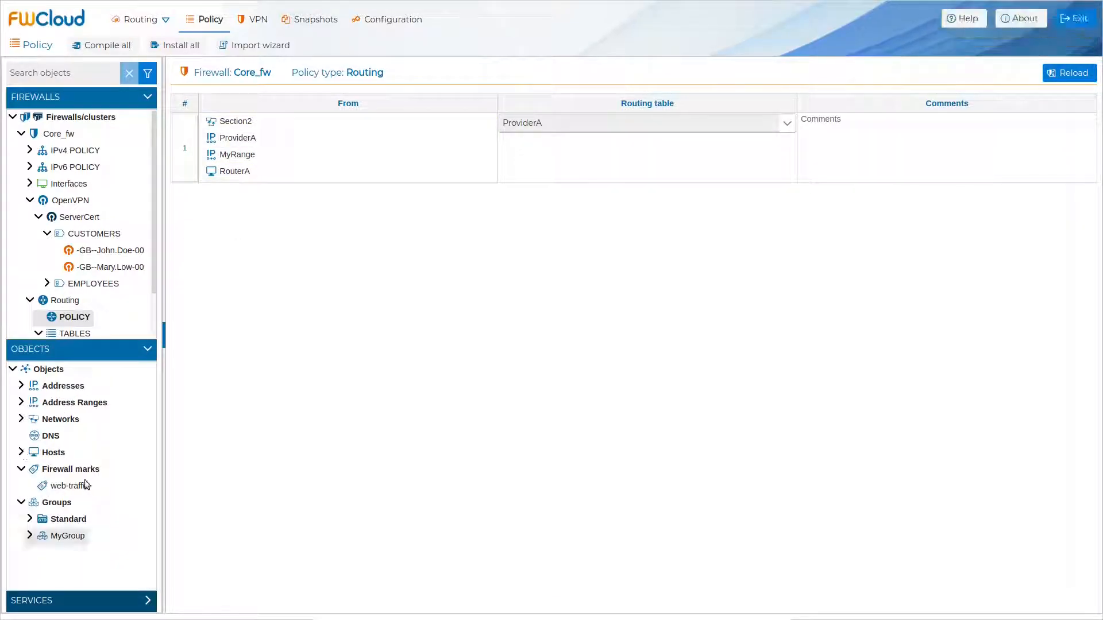
left_click_drag(81, 486, 286, 165)
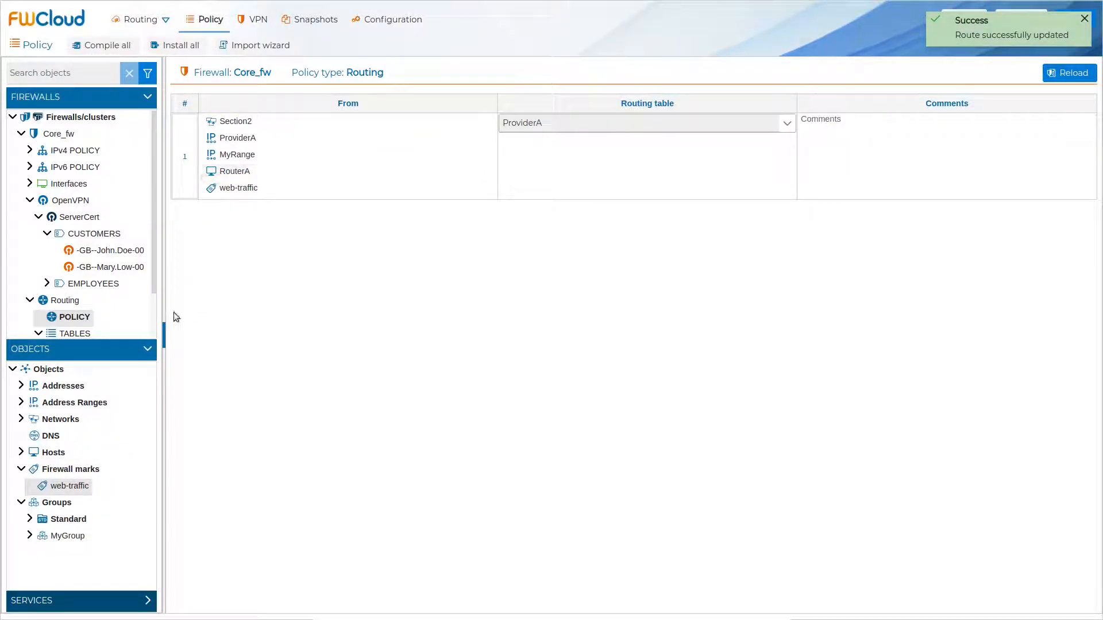
Add the first OpenVPN client under CUSTOMERS and the EMPLOYEES prefix to the sources of routing rule 1
left_click_drag(92, 251, 255, 154)
left_click_drag(117, 284, 294, 177)
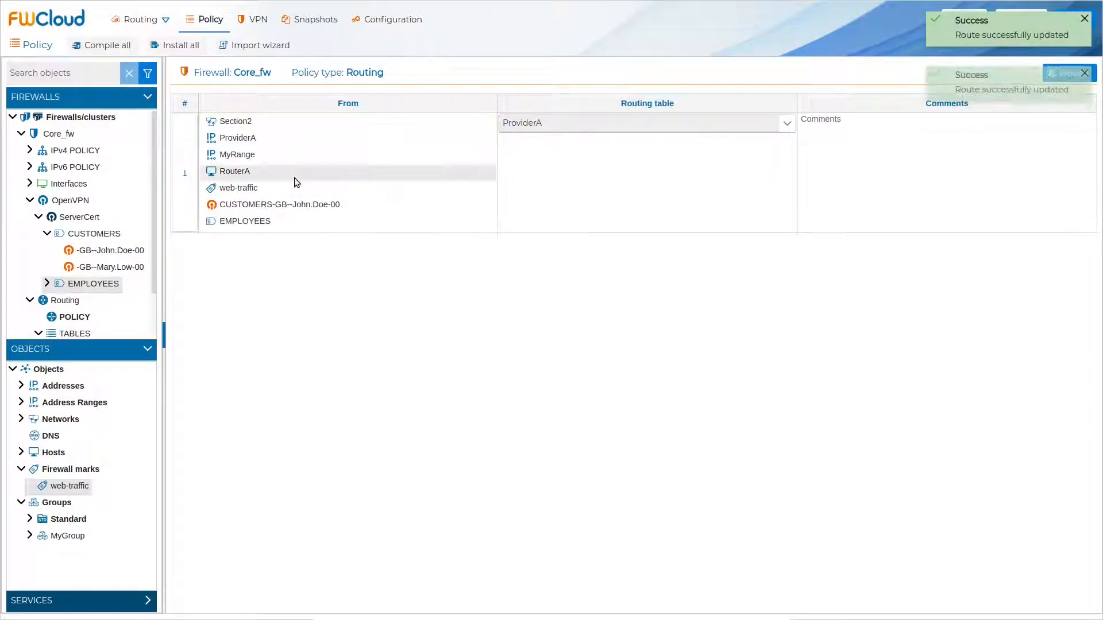
Delete the EMPLOYEES prefix and the CUSTOMERS OpenVPN client from the sources of routing rule 1
right_click(255, 222)
left_click(285, 286)
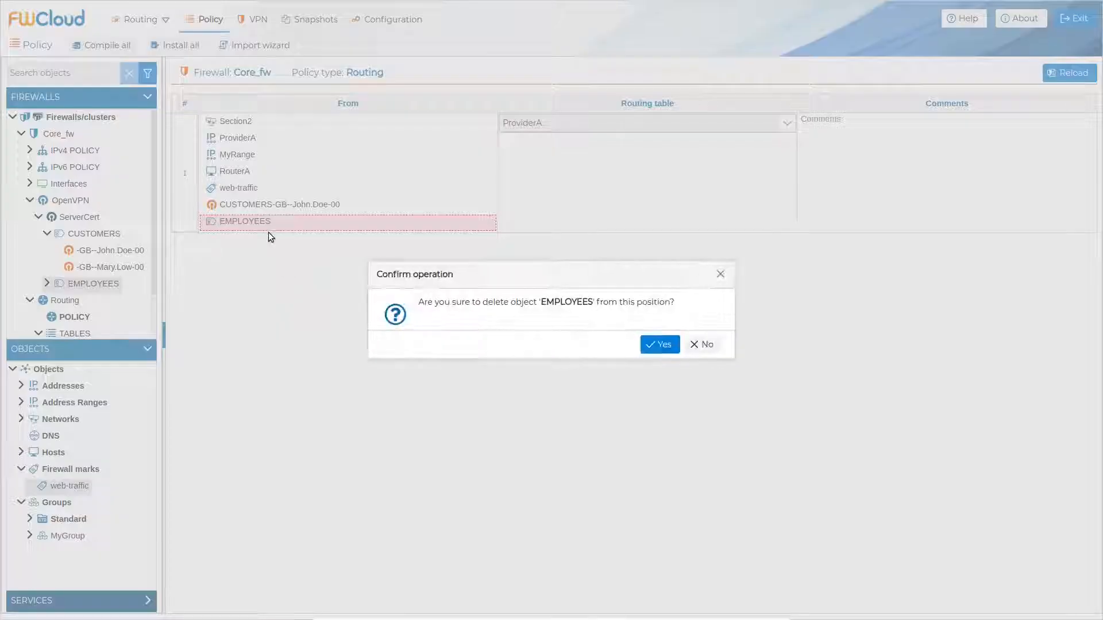
left_click(660, 344)
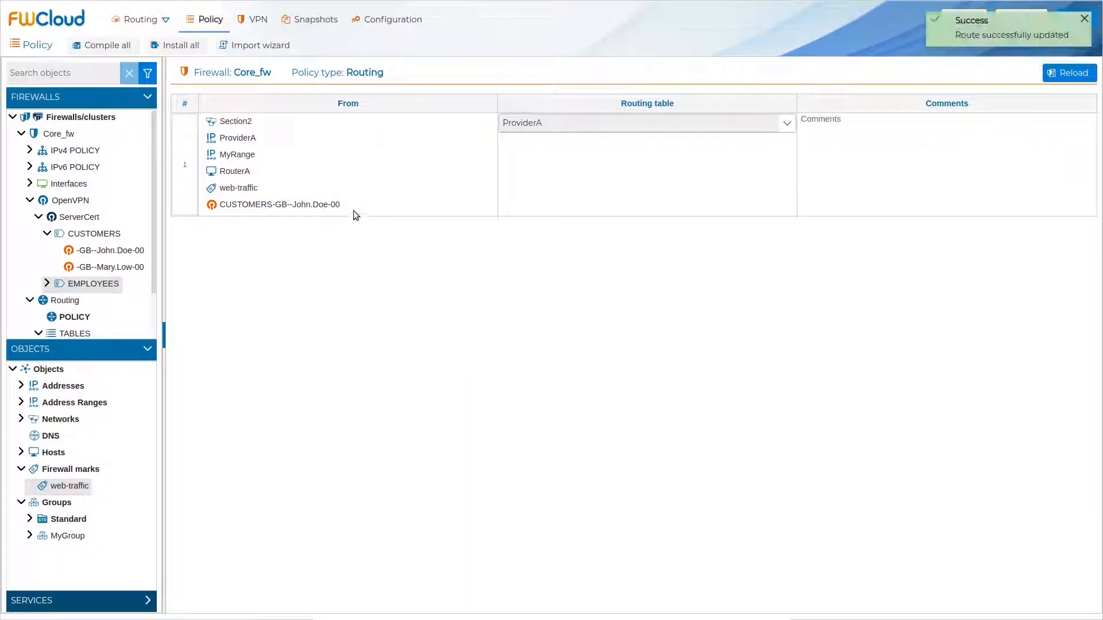
right_click(339, 205)
left_click(392, 269)
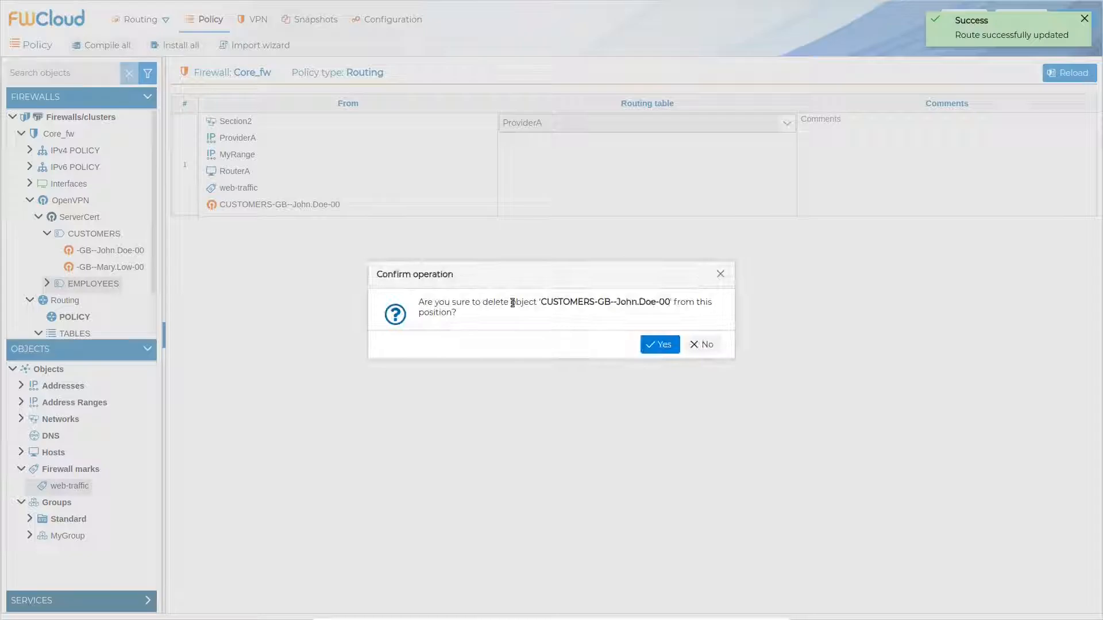
left_click(656, 343)
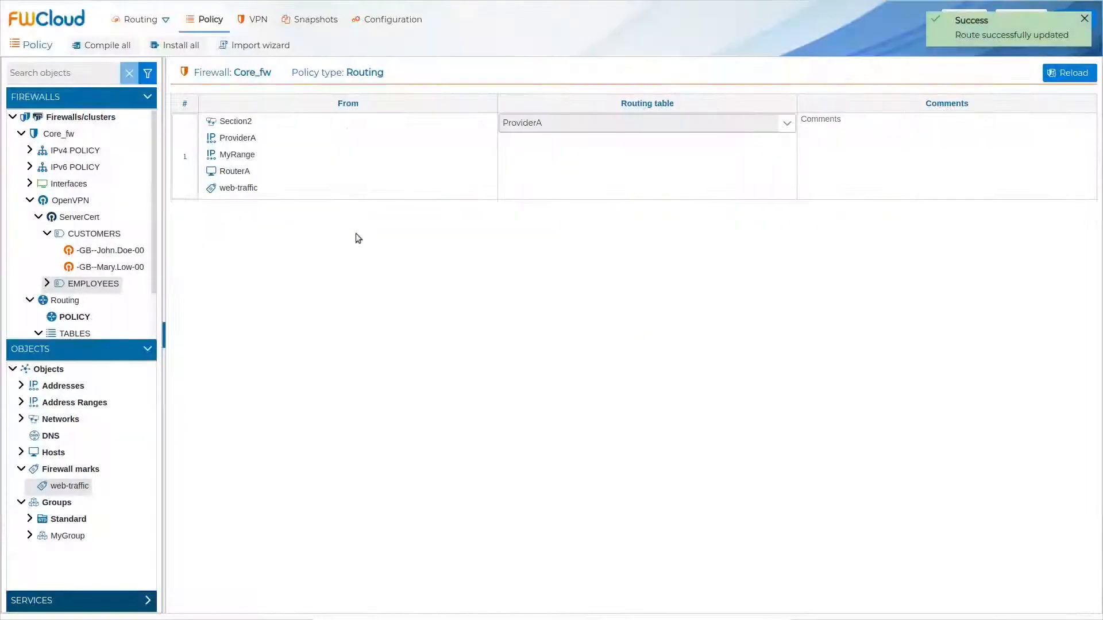
Delete the web-traffic firewall mark and the RouterA host from the sources of routing rule 1
right_click(263, 193)
left_click(299, 244)
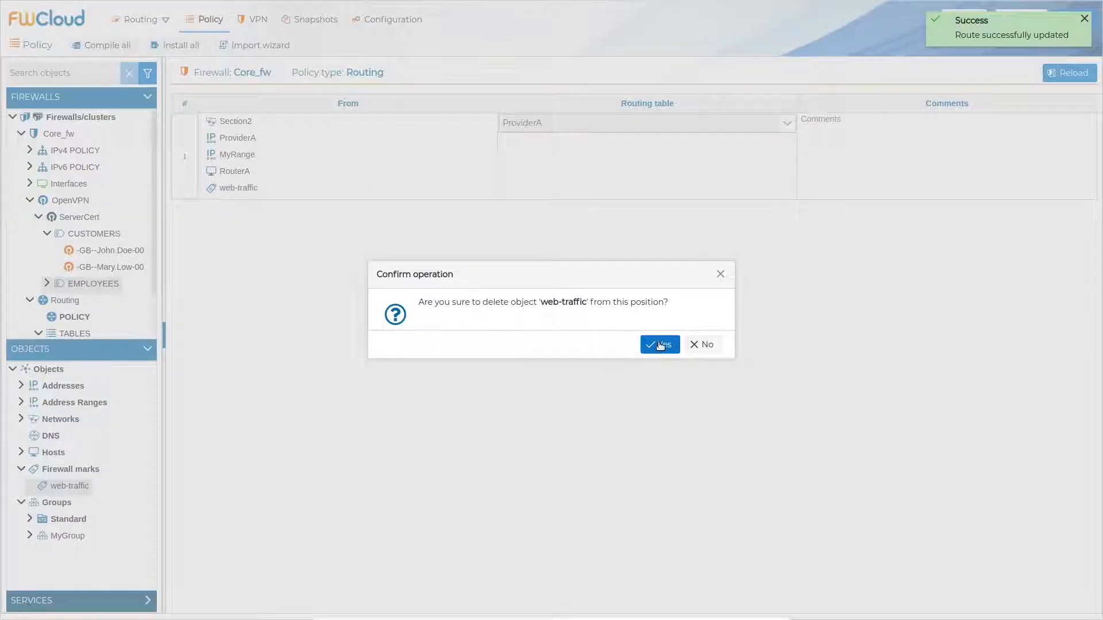
left_click(660, 344)
right_click(260, 173)
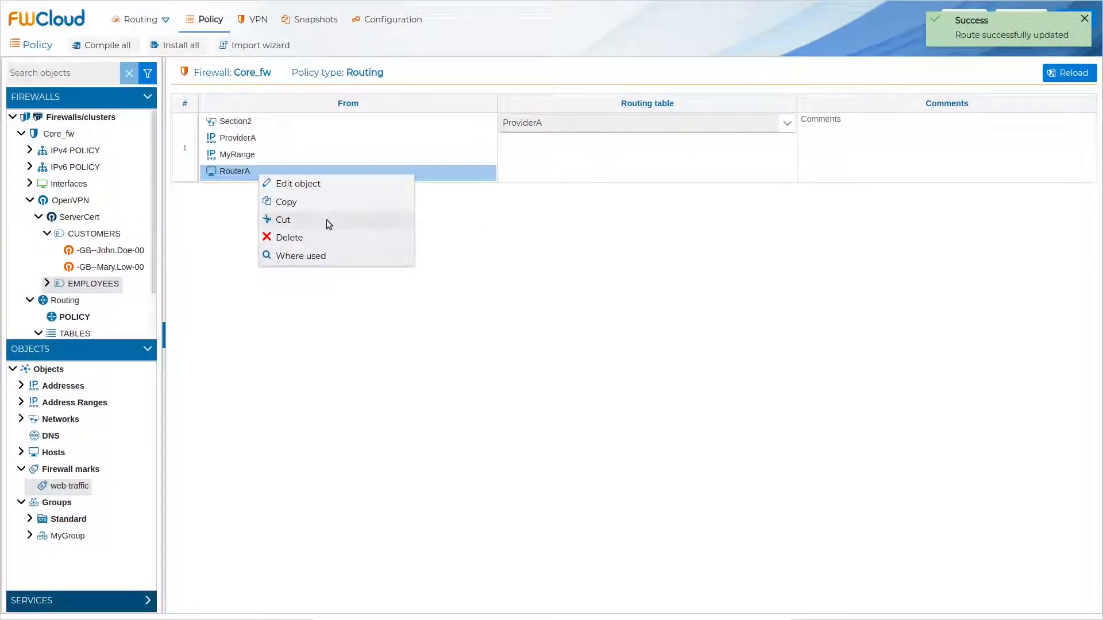
left_click(319, 237)
left_click(660, 344)
Delete the MyRange address range and the ProviderA address from the sources of routing rule 1
right_click(240, 153)
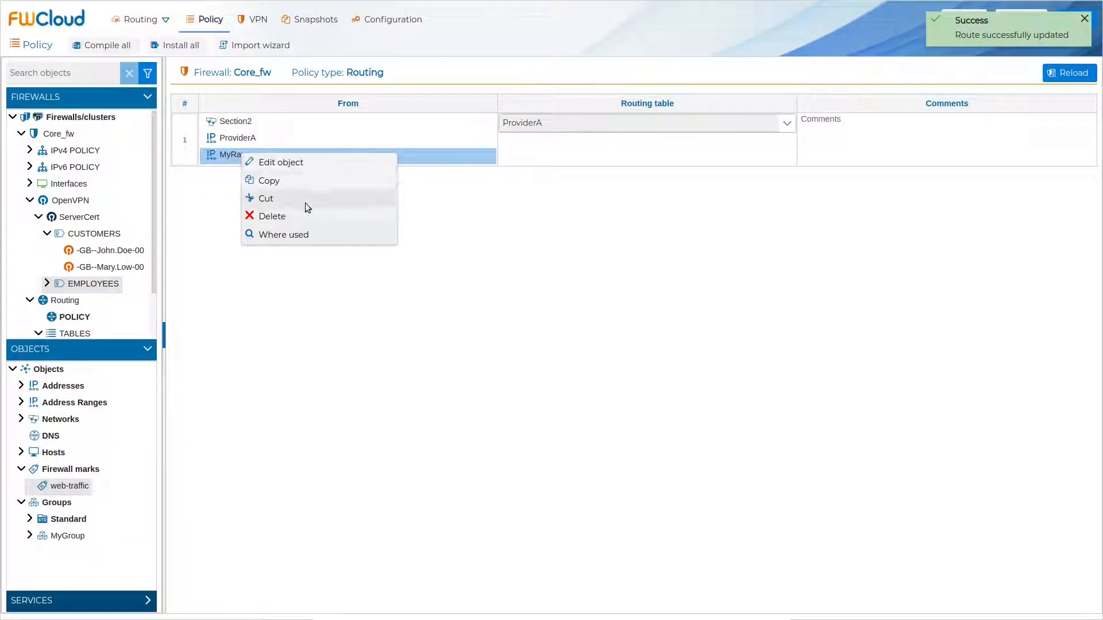
left_click(305, 219)
left_click(644, 344)
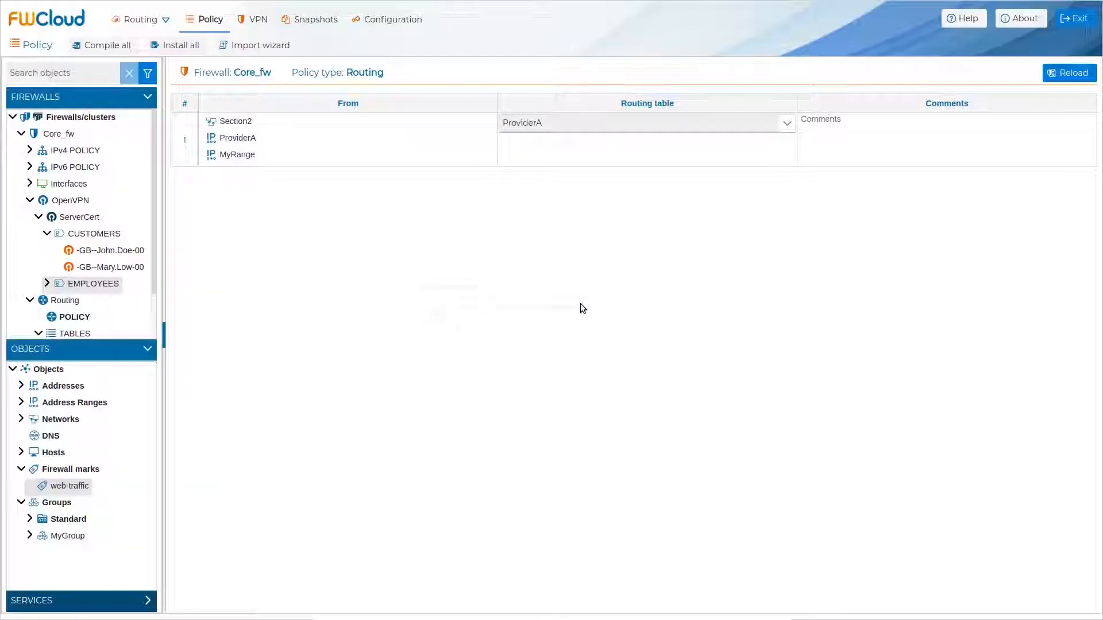
right_click(256, 139)
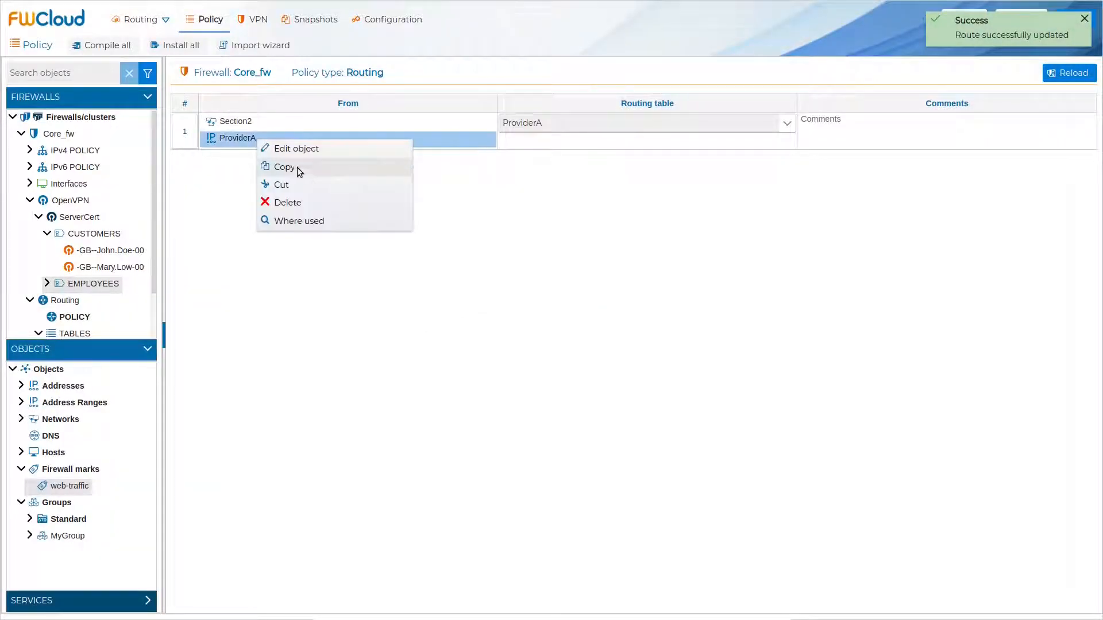
left_click(305, 202)
left_click(650, 343)
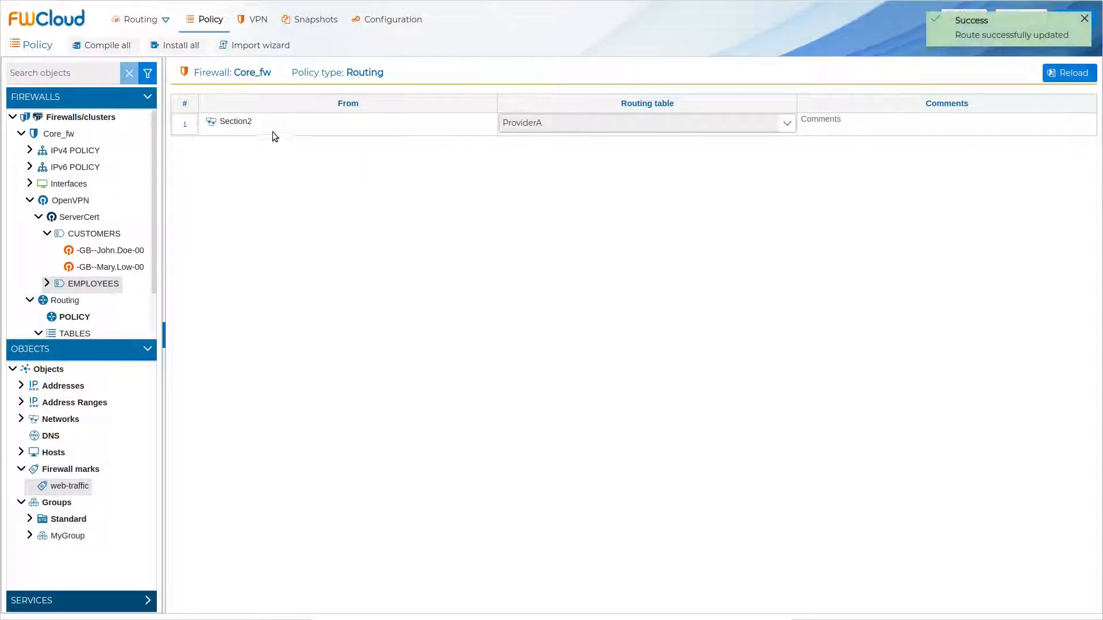
Add the Section1 network to the sources of routing rule 1 and delete Section2 from them
right_click(256, 122)
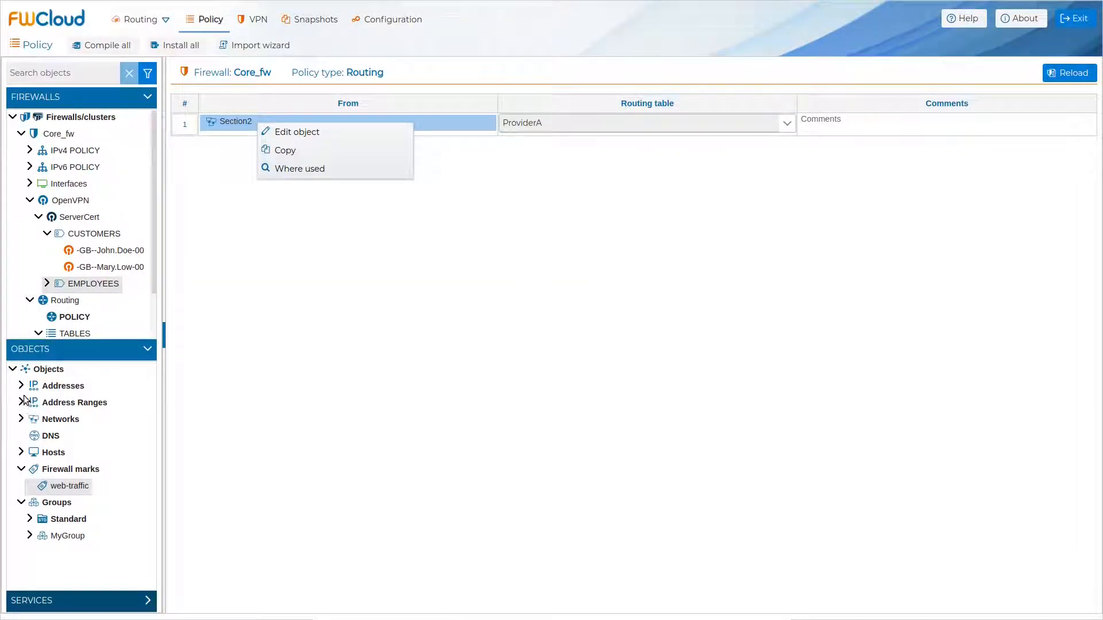
left_click(21, 419)
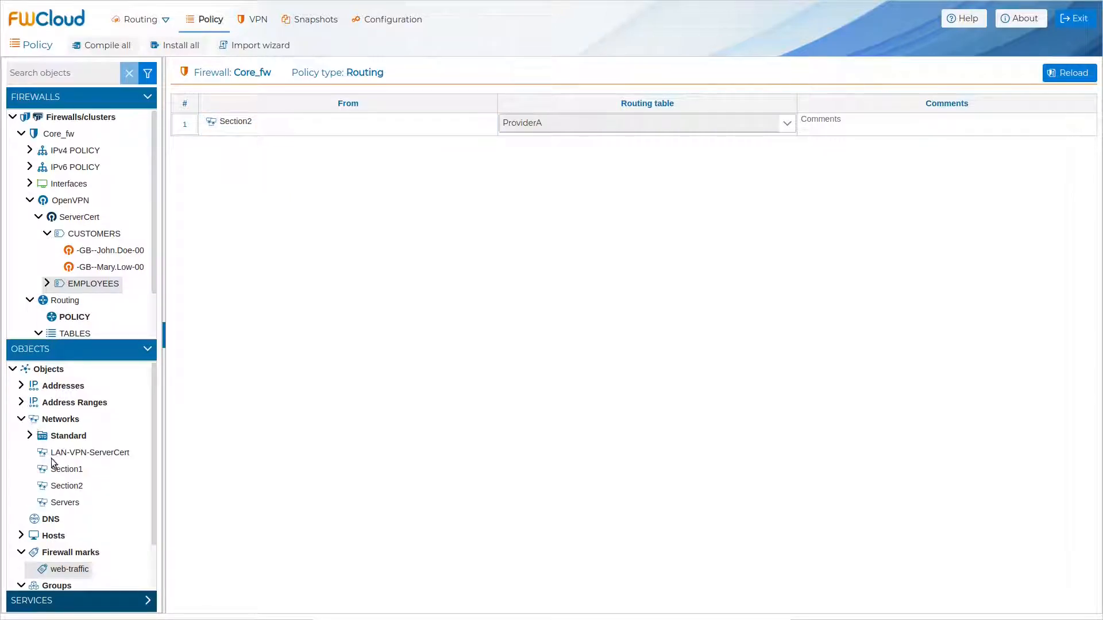
left_click_drag(58, 472, 242, 130)
right_click(238, 121)
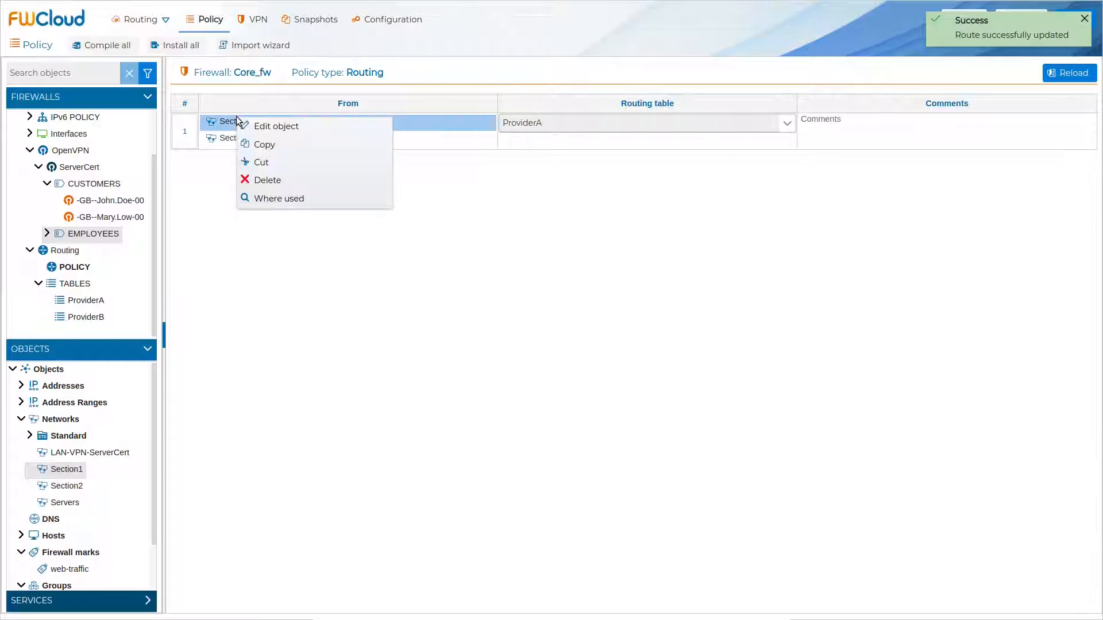
left_click(274, 179)
left_click(669, 354)
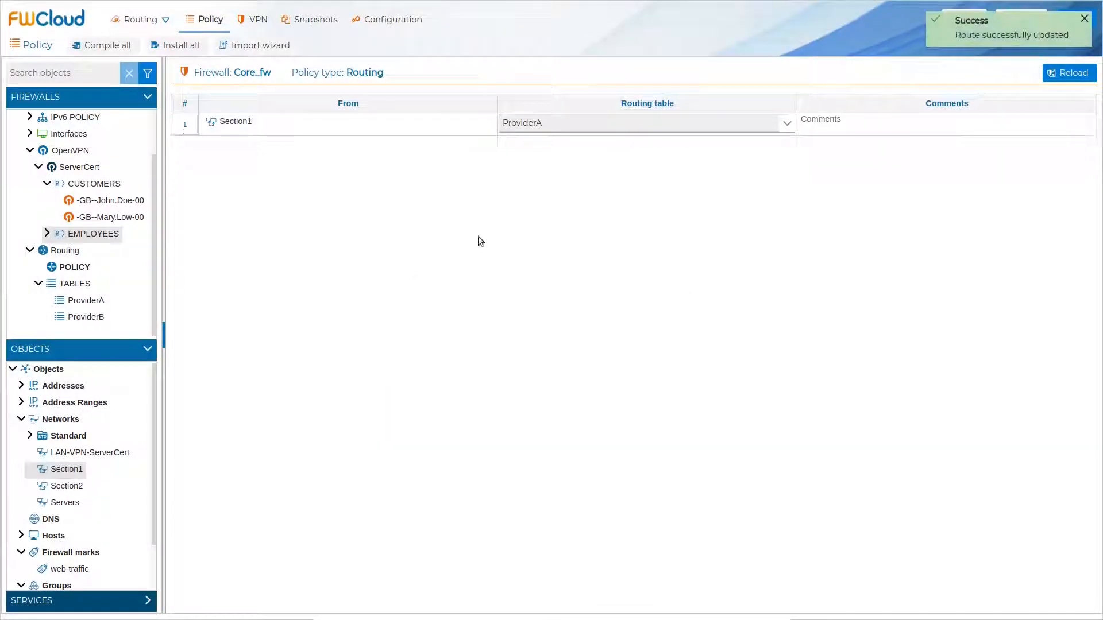
Compile routing rule 1 on its own, review the generated command and close the compilation output
right_click(192, 131)
left_click(254, 143)
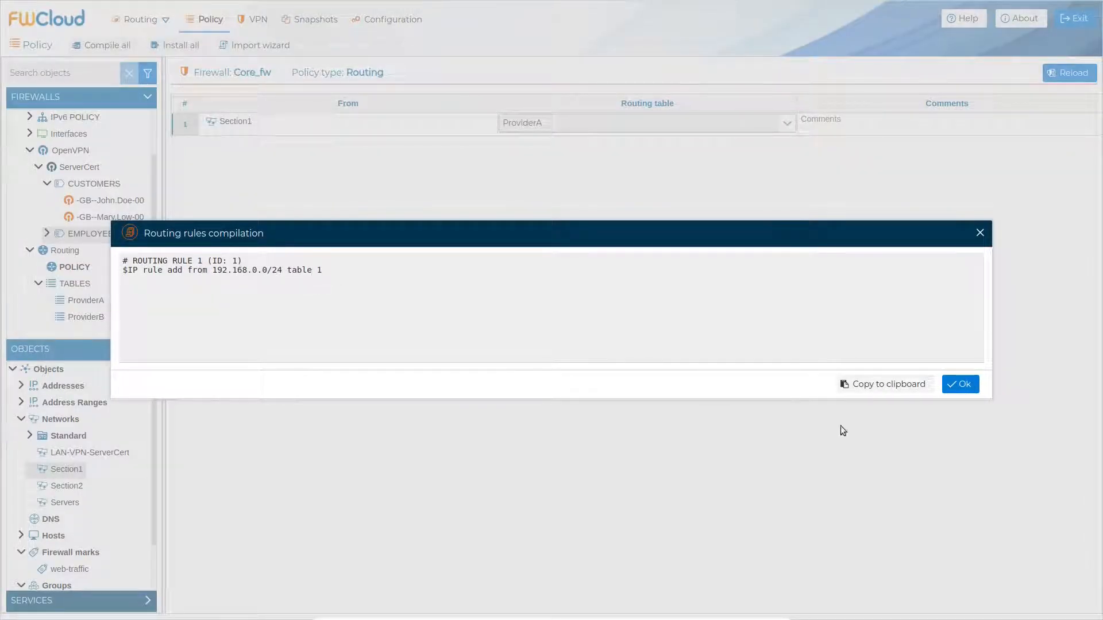
left_click(971, 385)
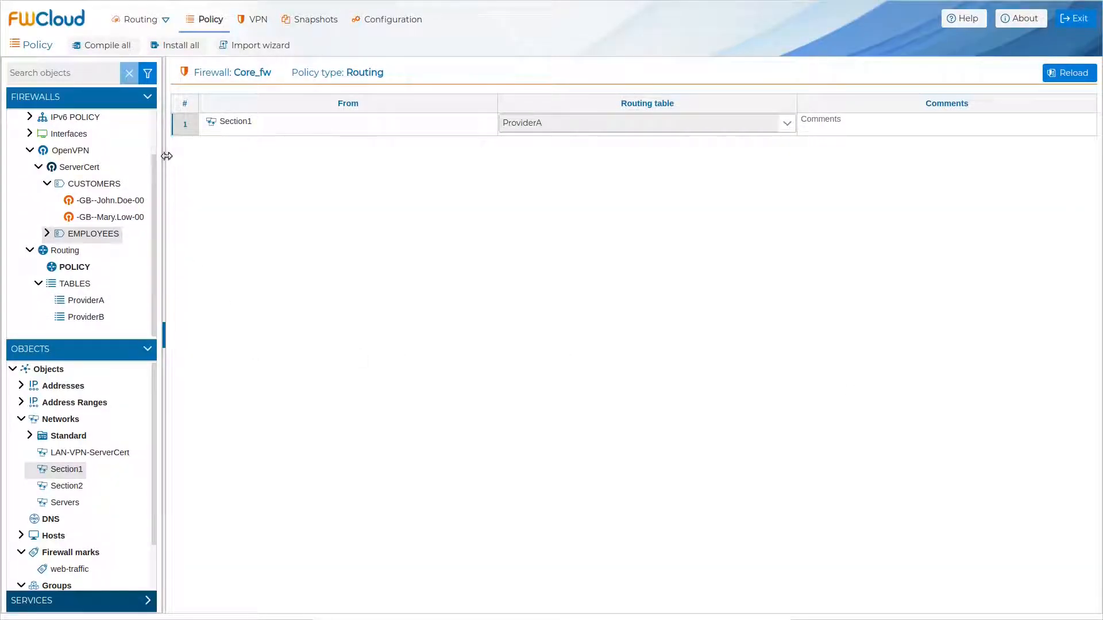
Create a new routing rule below rule 1 with routing table ProviderB and the Section2 network as source
right_click(181, 133)
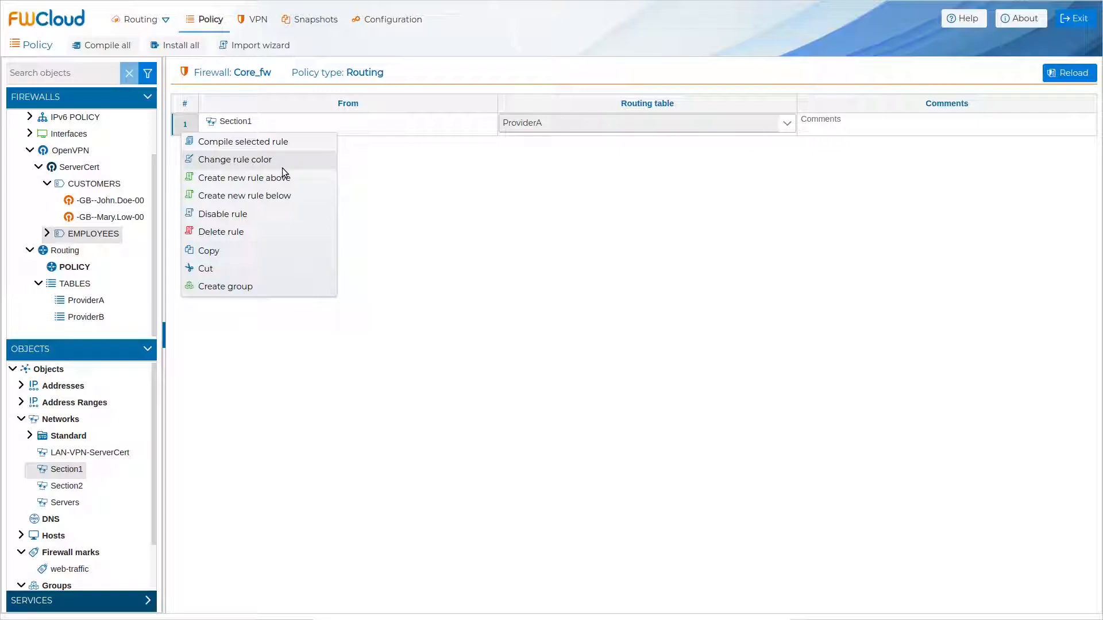
left_click(288, 196)
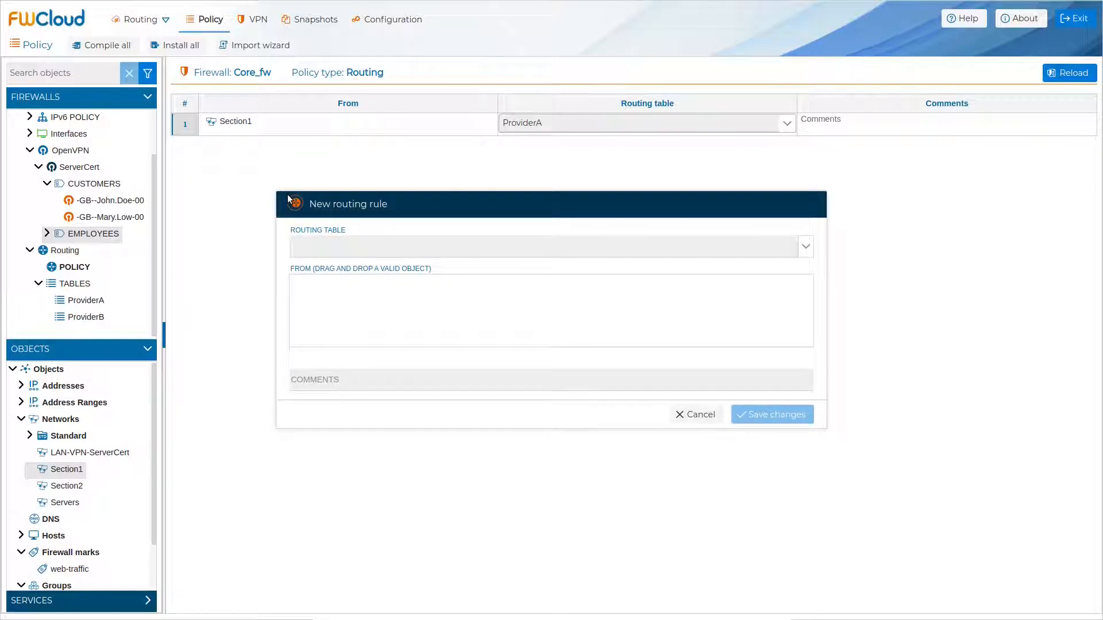
left_click(806, 247)
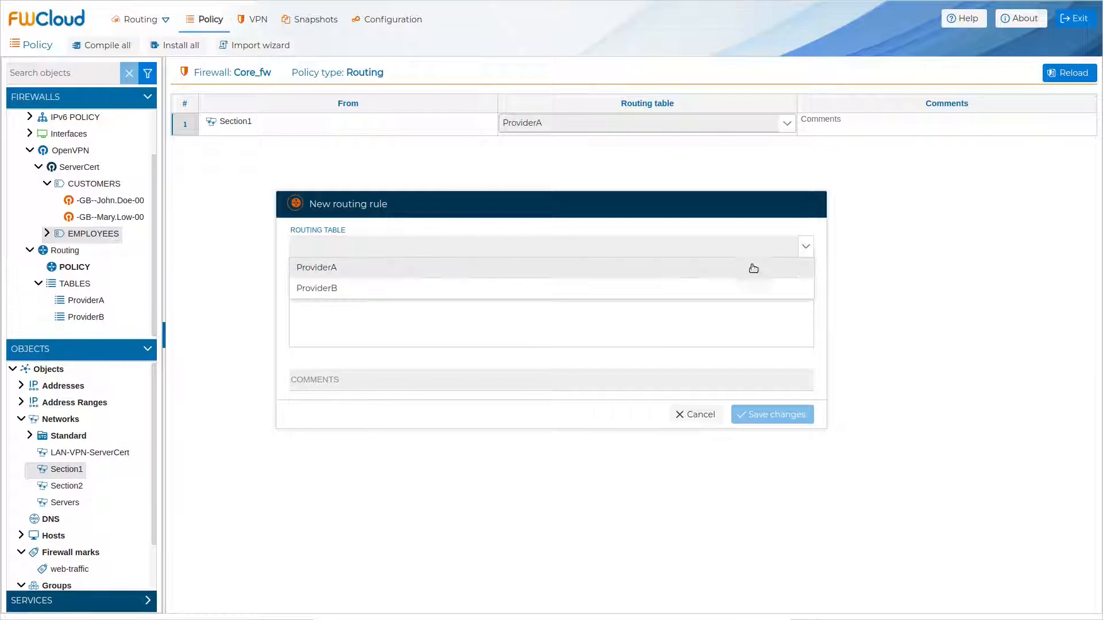
left_click(653, 291)
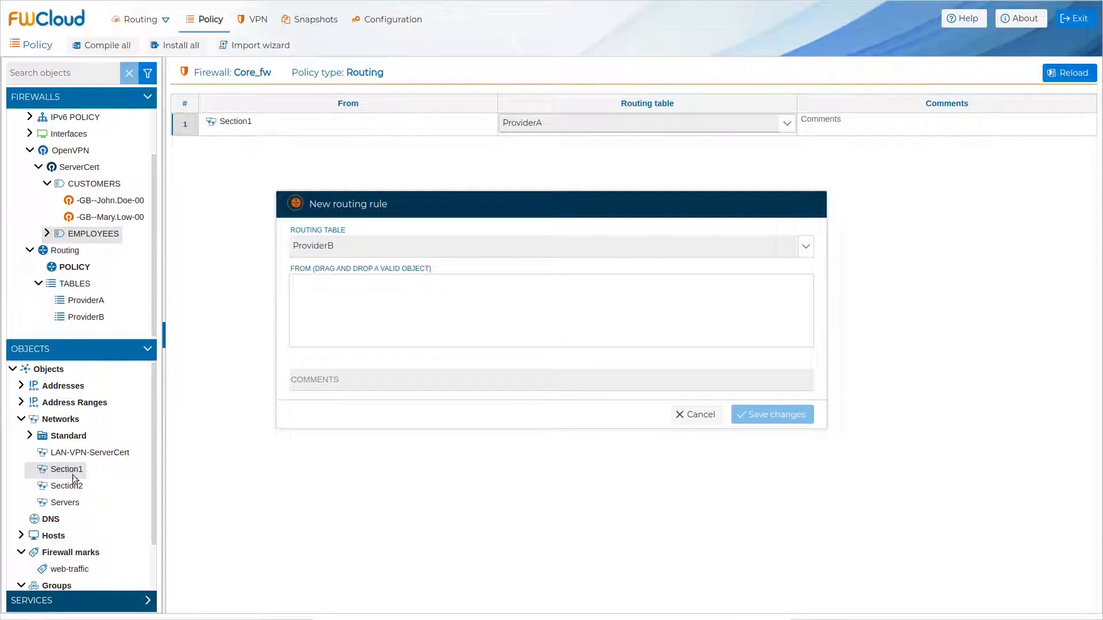
left_click_drag(73, 487, 377, 318)
left_click(764, 411)
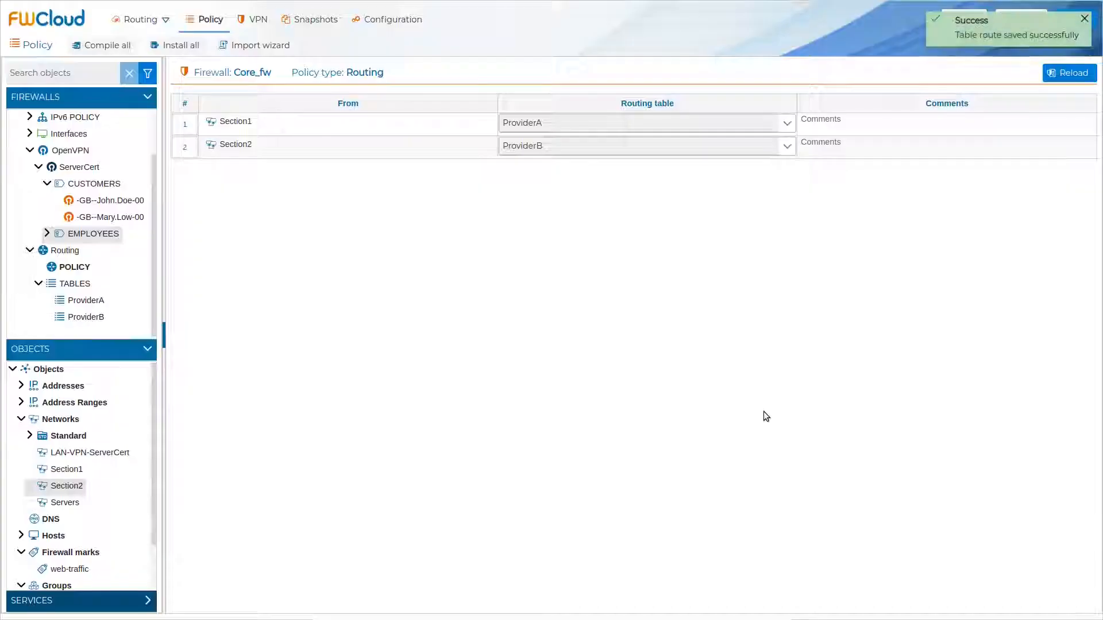
Copy routing rule 2 and paste the copy below it
right_click(184, 152)
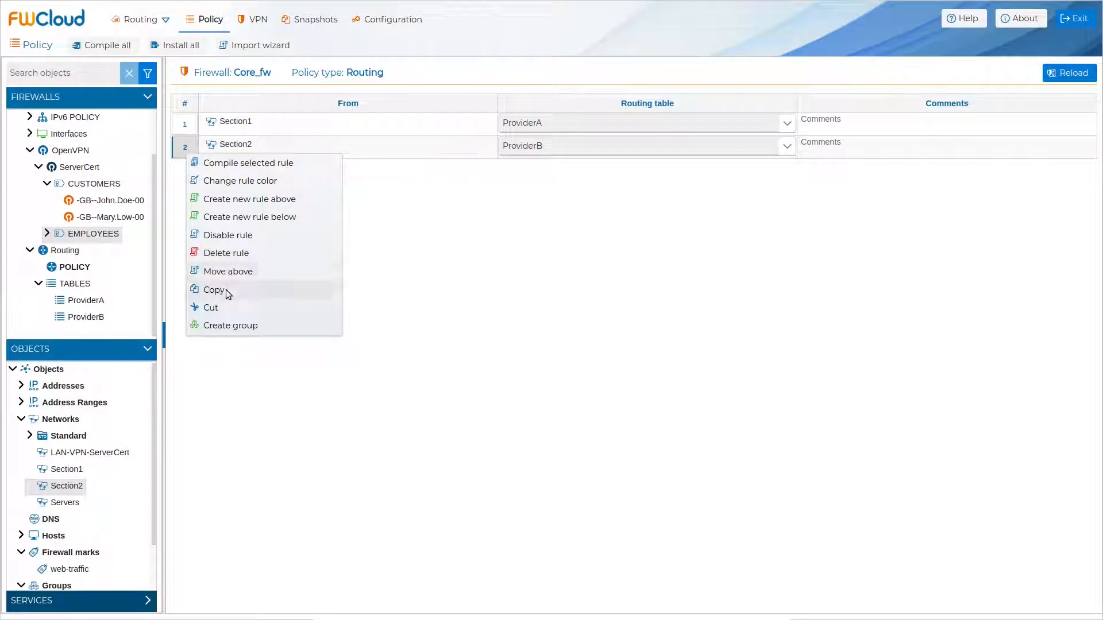
left_click(226, 290)
right_click(192, 158)
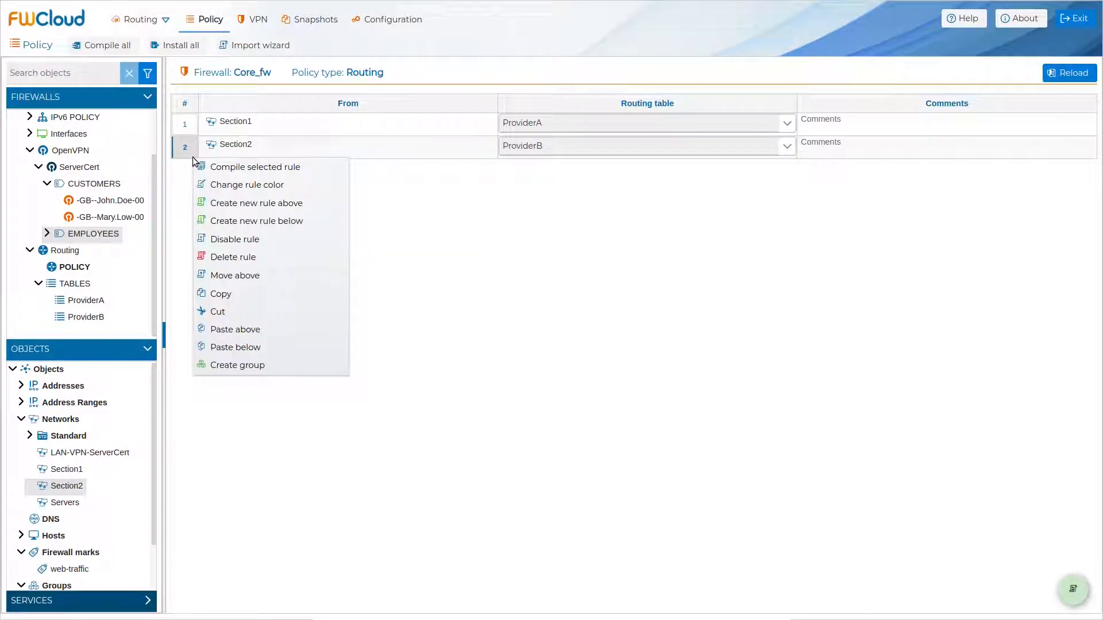
left_click(257, 348)
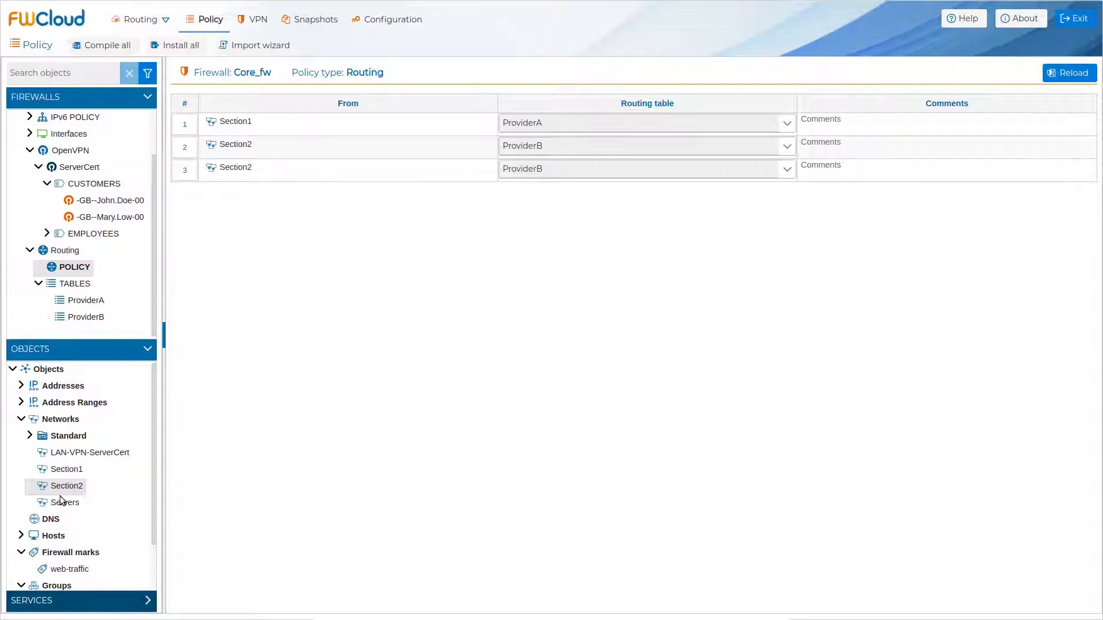
Add the Servers network to the sources of routing rule 3 and delete Section2 from them
left_click_drag(63, 502, 235, 175)
right_click(237, 168)
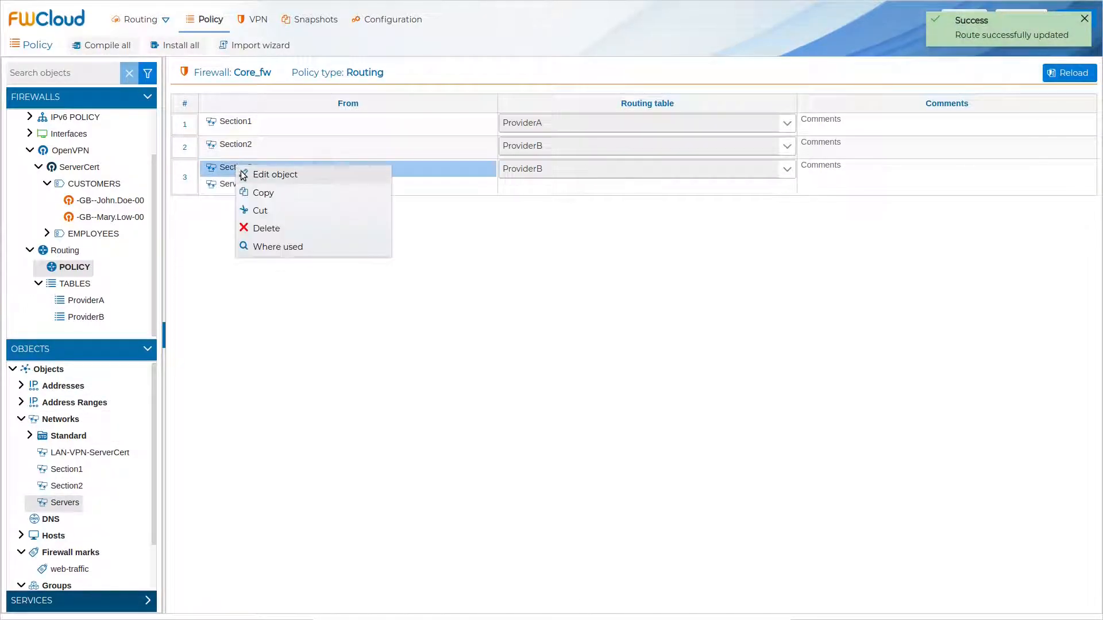
left_click(267, 228)
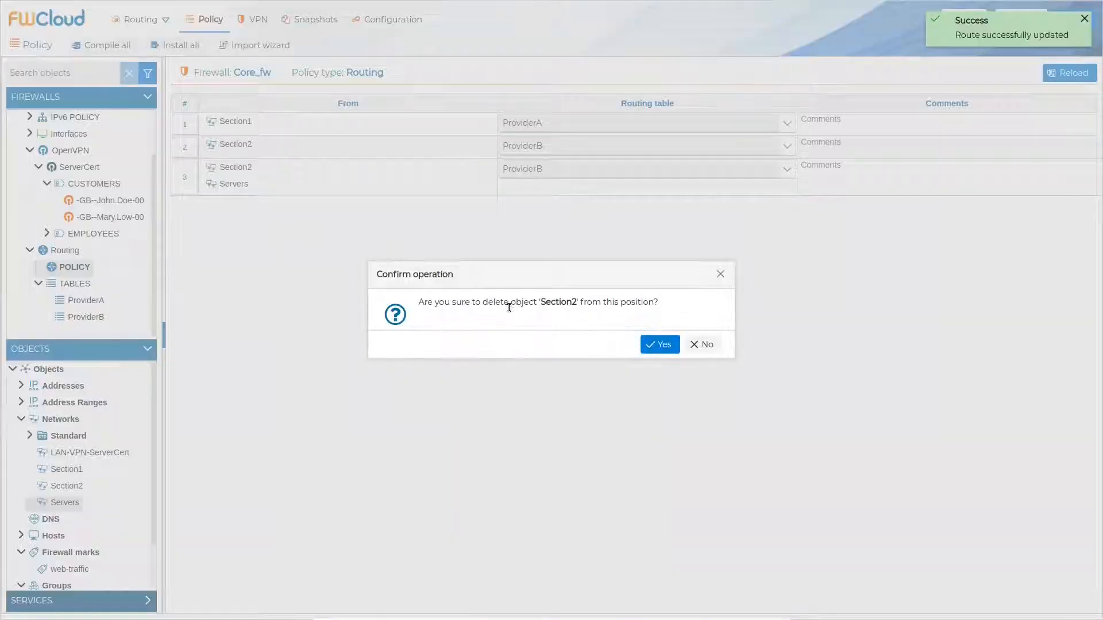
left_click(658, 343)
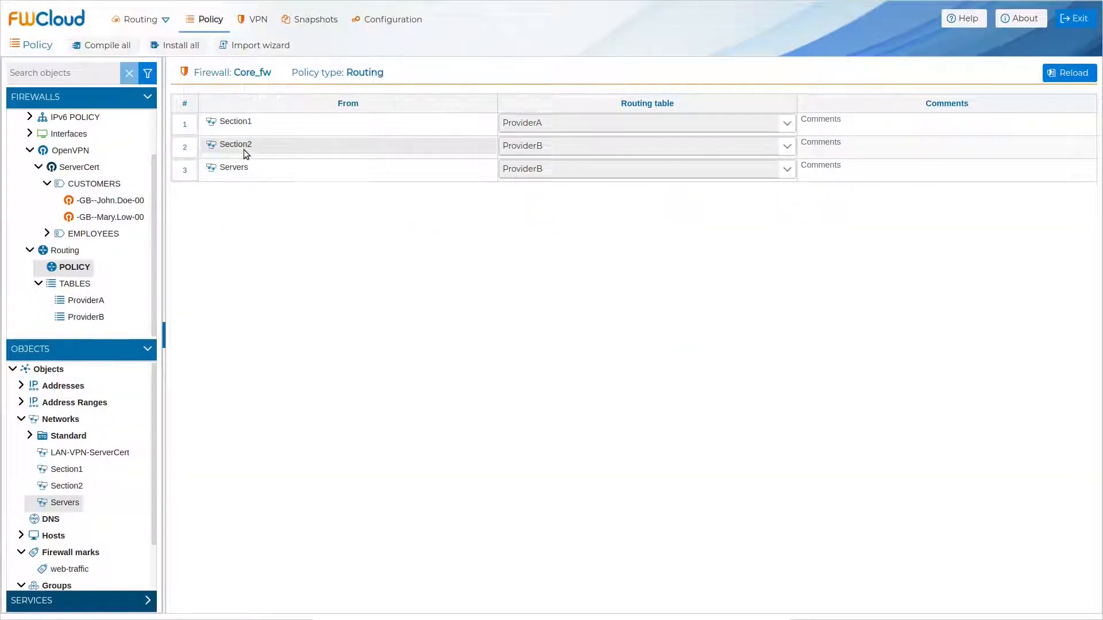
Add the Servers network to the sources of routing rule 2 and delete routing rule 3
left_click_drag(72, 500, 239, 151)
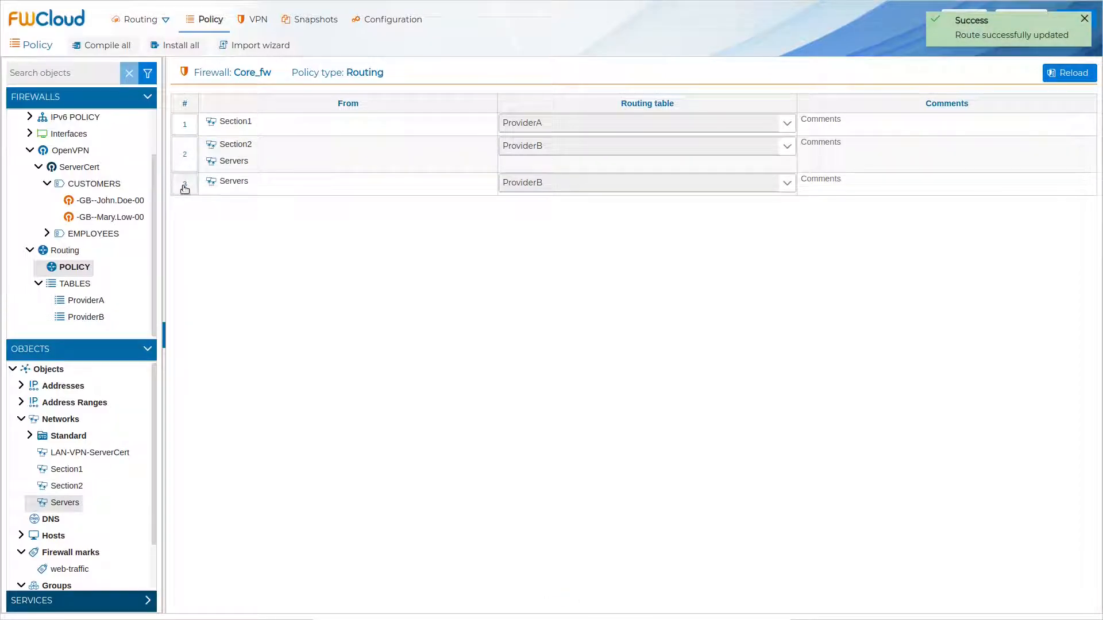
right_click(183, 185)
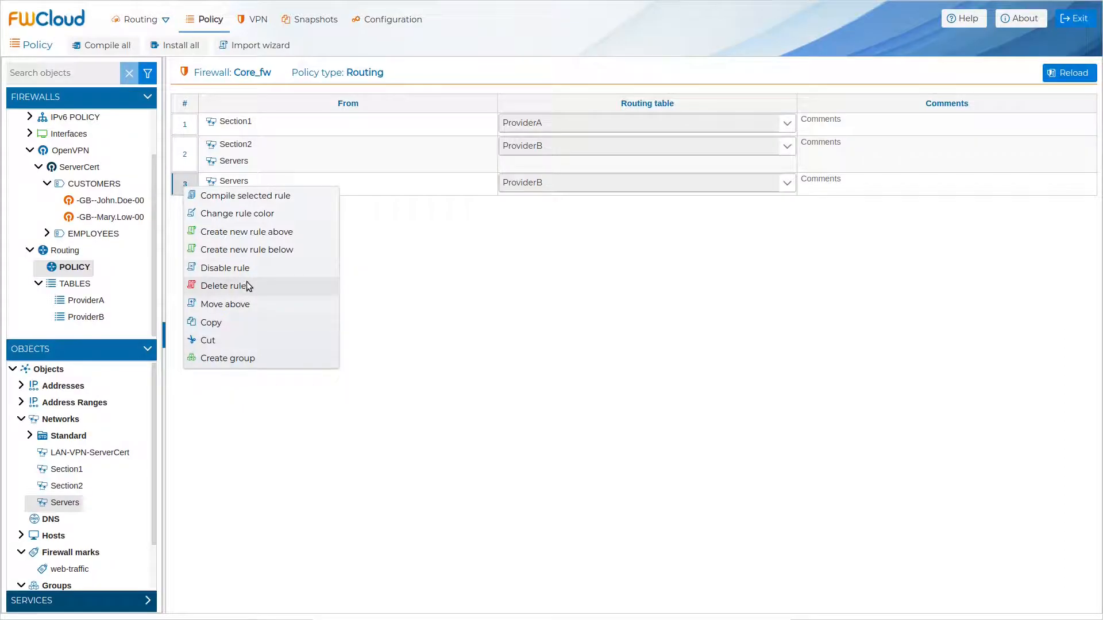
left_click(248, 286)
left_click(658, 345)
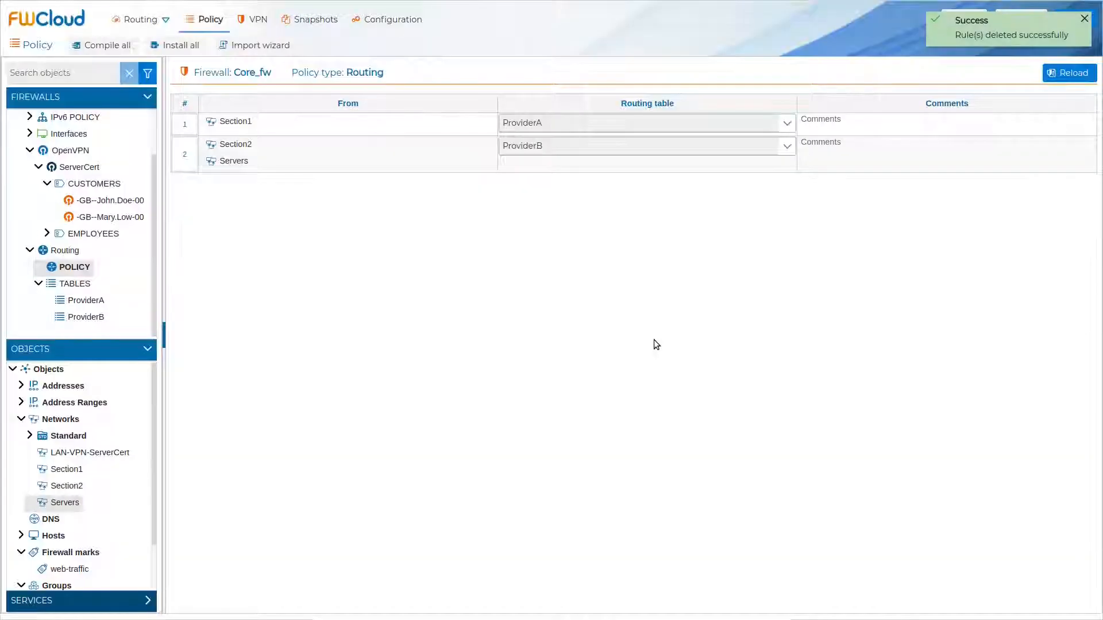
Compile routing rules 1 and 2 together, review the generated commands and close the compilation output
left_click(190, 134)
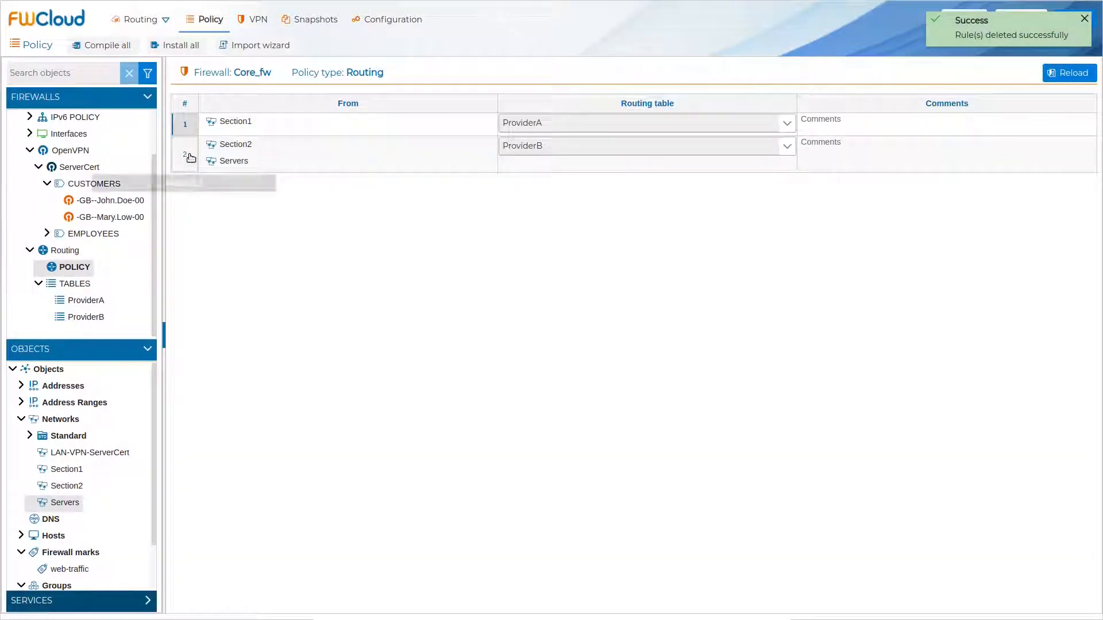
left_click(190, 155, "ctrl")
right_click(191, 159)
left_click(258, 166)
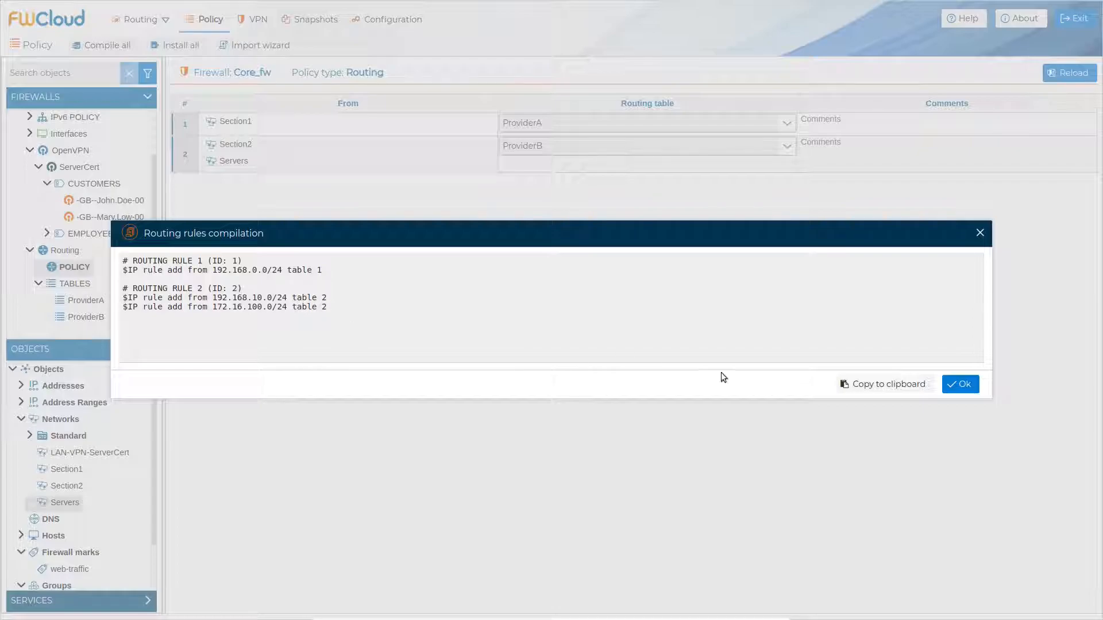
left_click(956, 387)
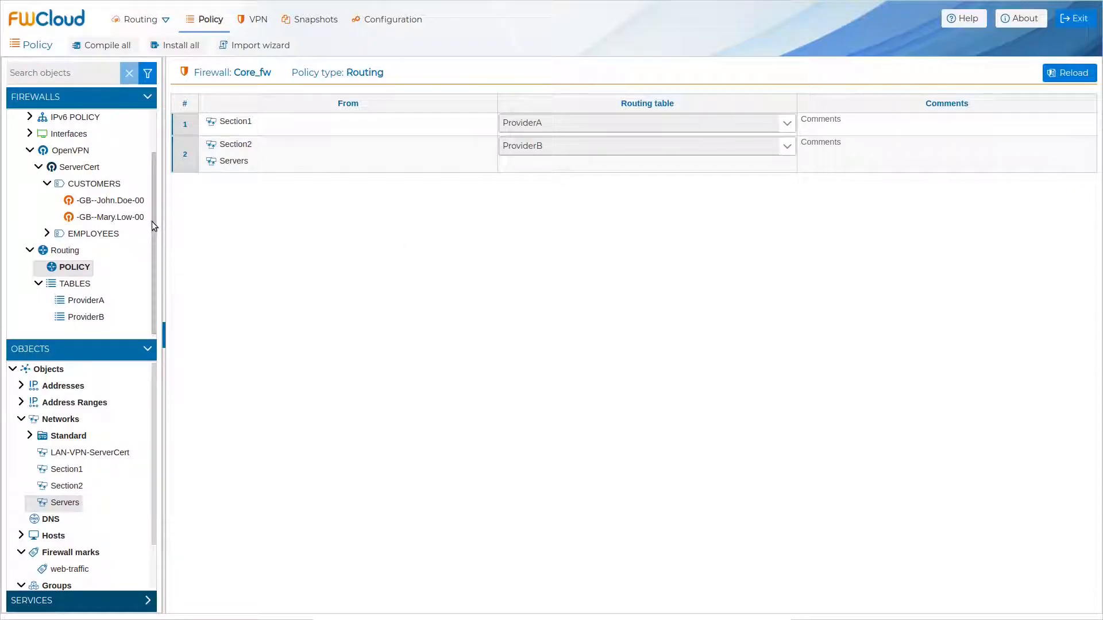
Start the installation of the Core_fw firewall with both Compile and Install enabled for it
left_click_drag(151, 229, 151, 155)
right_click(68, 139)
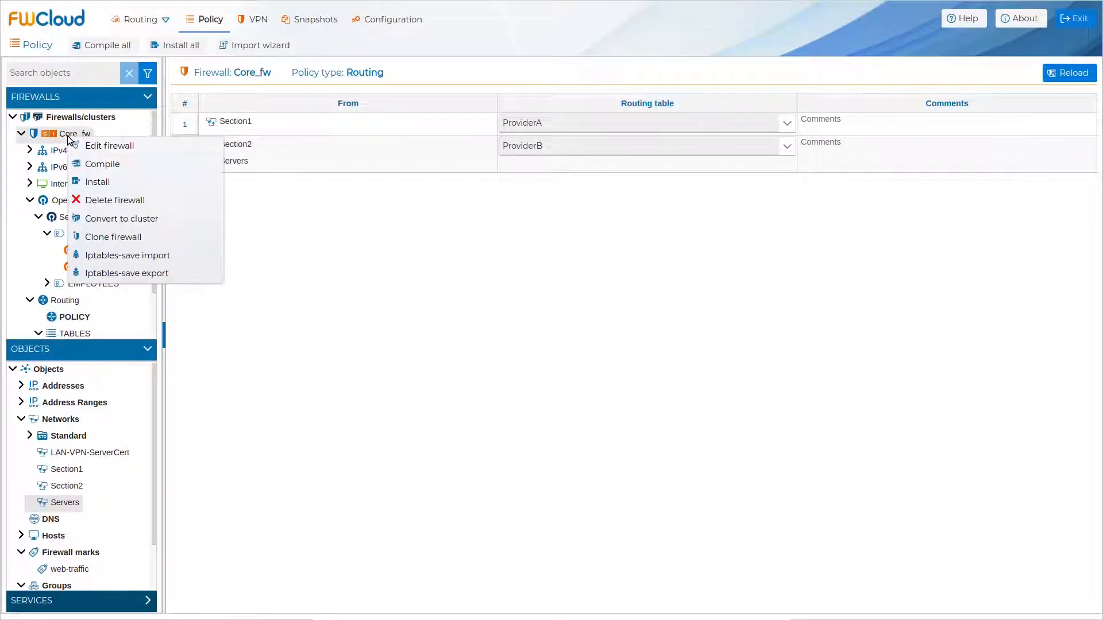
left_click(98, 181)
left_click(283, 301)
left_click(425, 302)
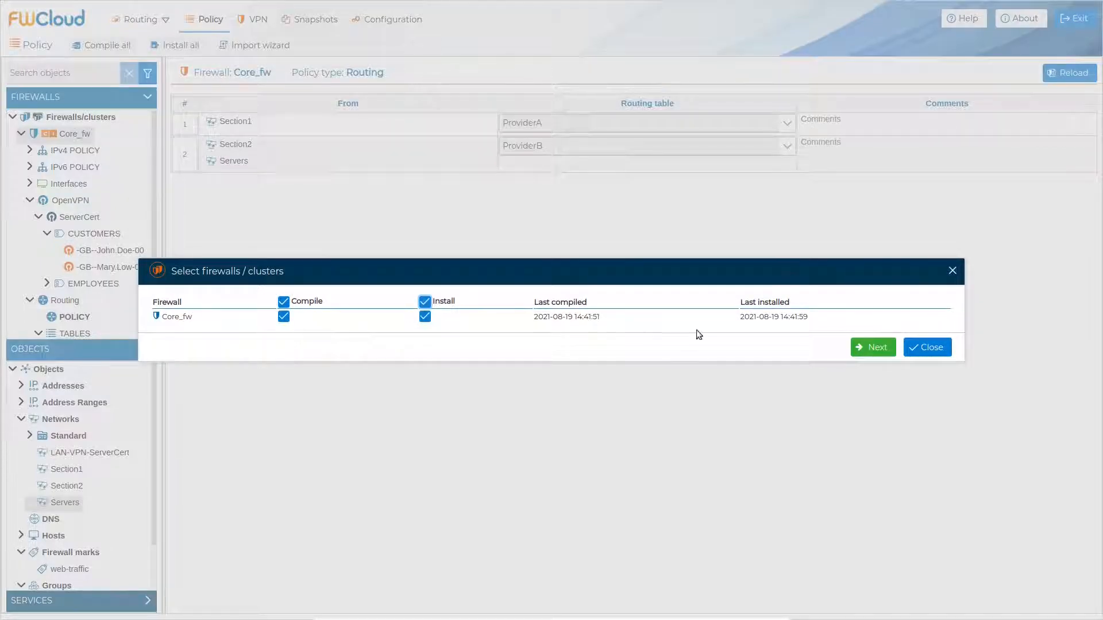
left_click(893, 348)
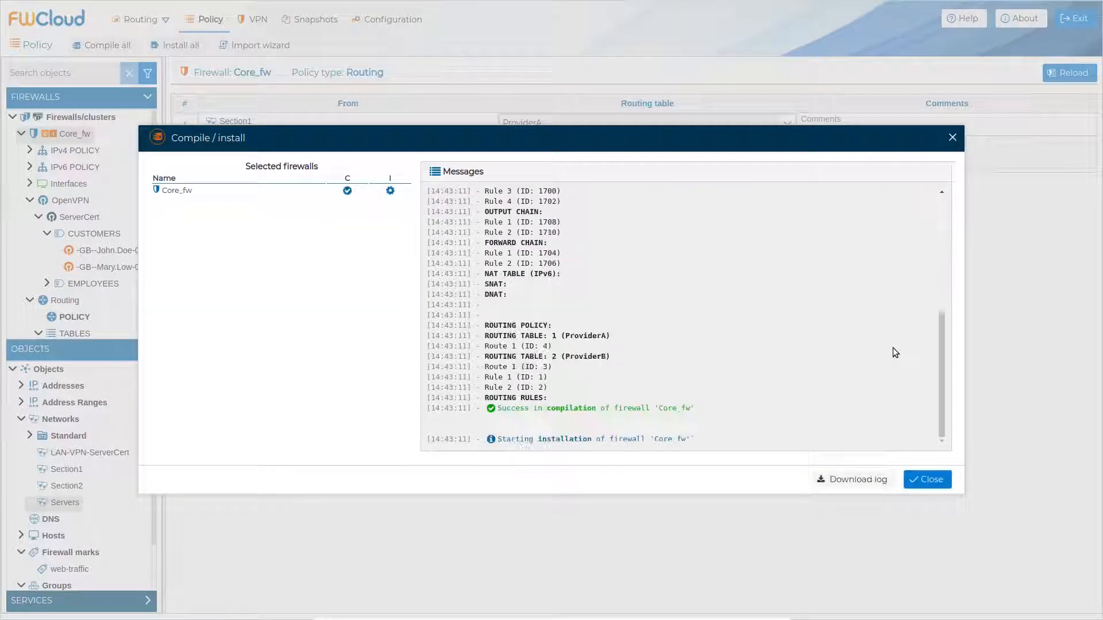
Enter the SSH password for Core_fw to run the installation and close the compile/install log
double_click(404, 361)
key("BackSpace")
type("••••••••")
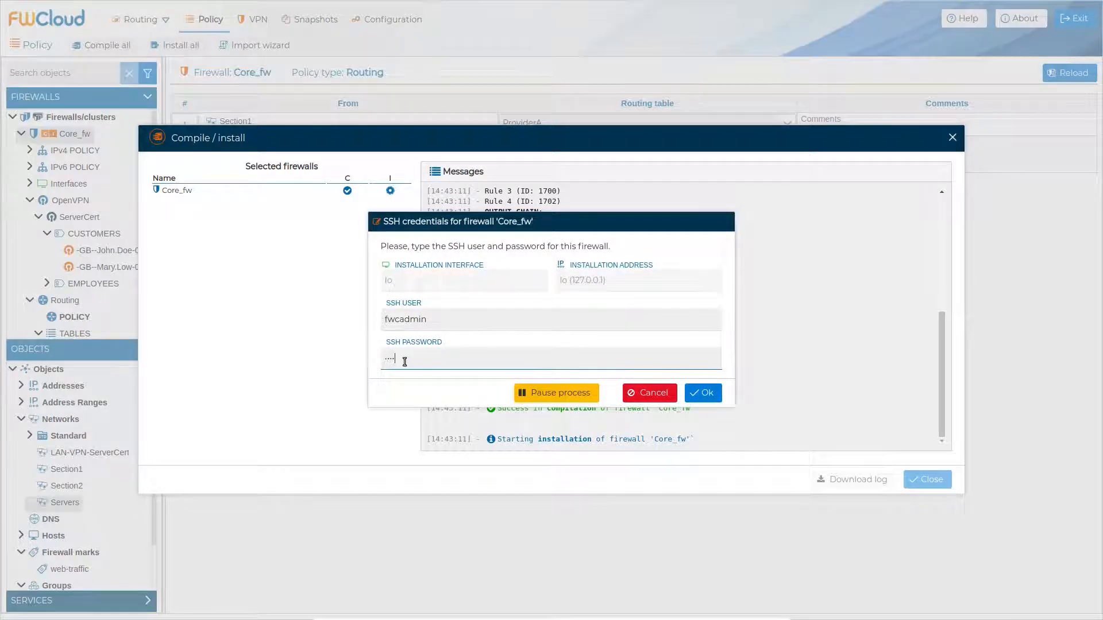
key("Return")
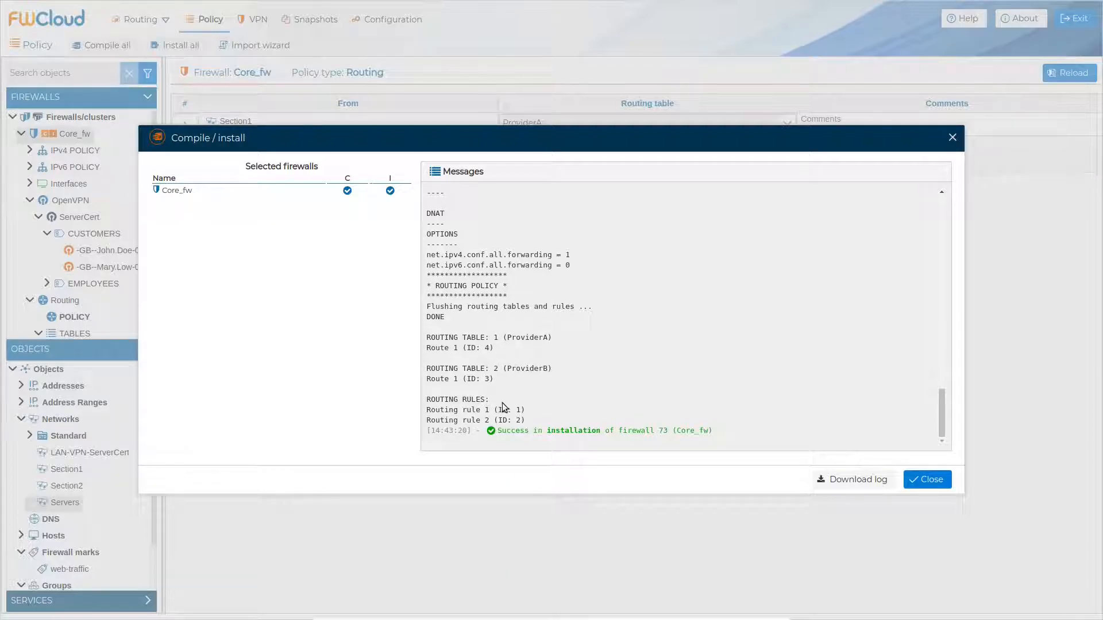
left_click(926, 479)
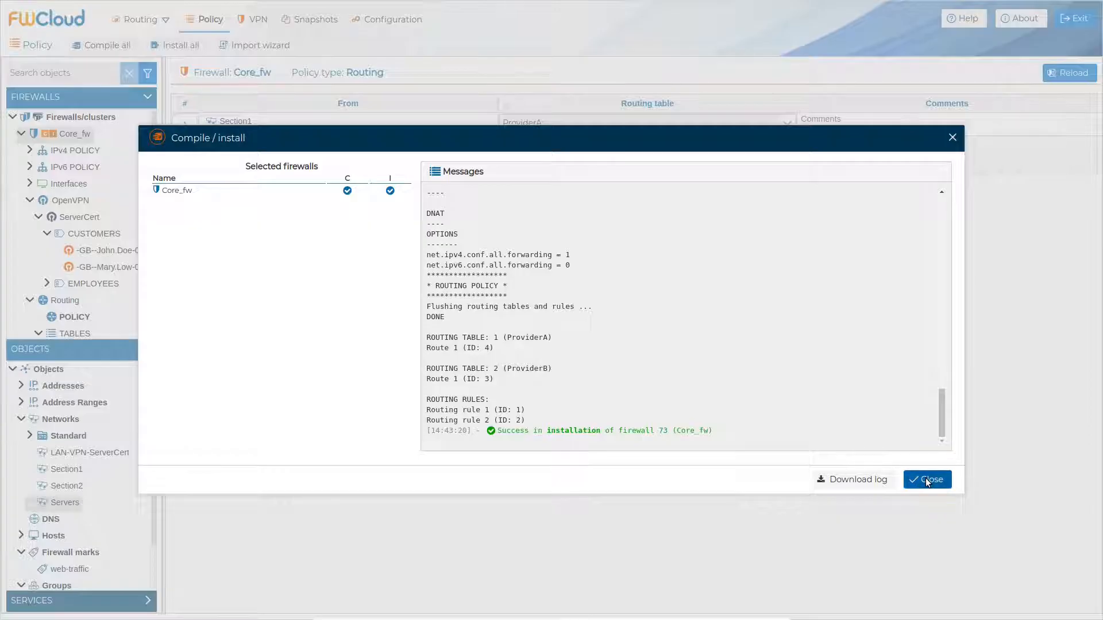
Switch to the Terminal and list the routes of tables 1 and 2 with "ip route list table"
key("alt+Tab")
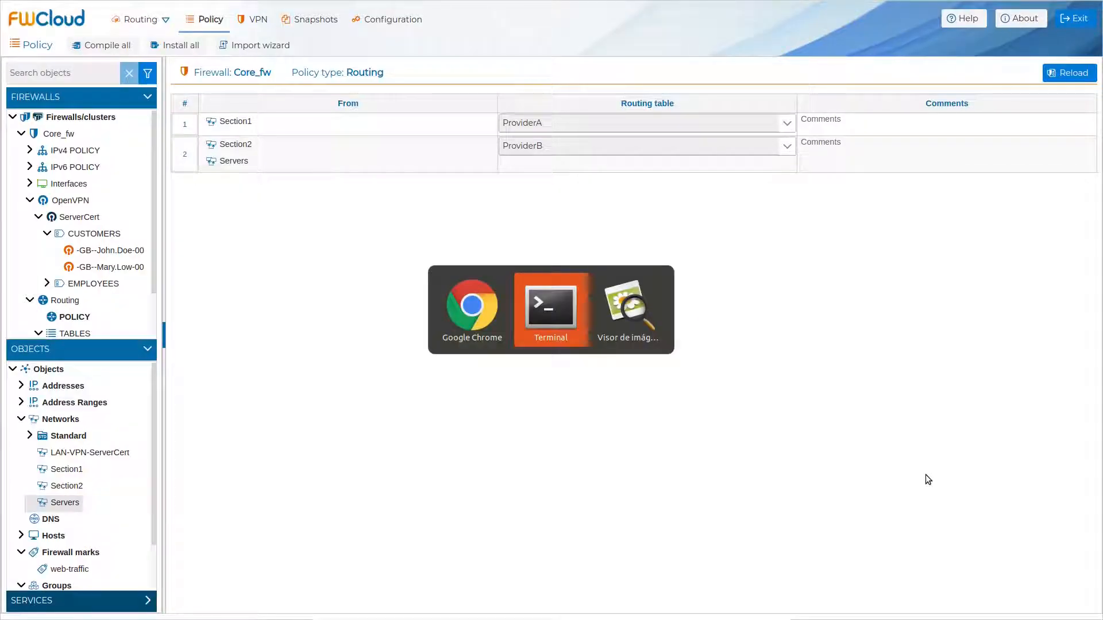
type("ip ")
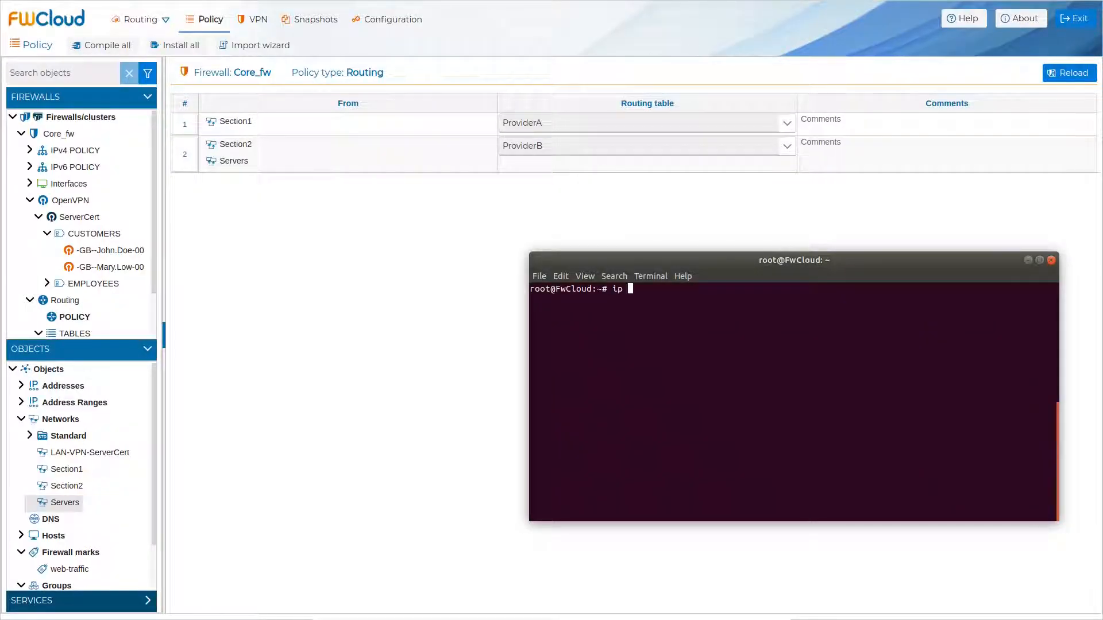
type("route list table 1")
key("Return")
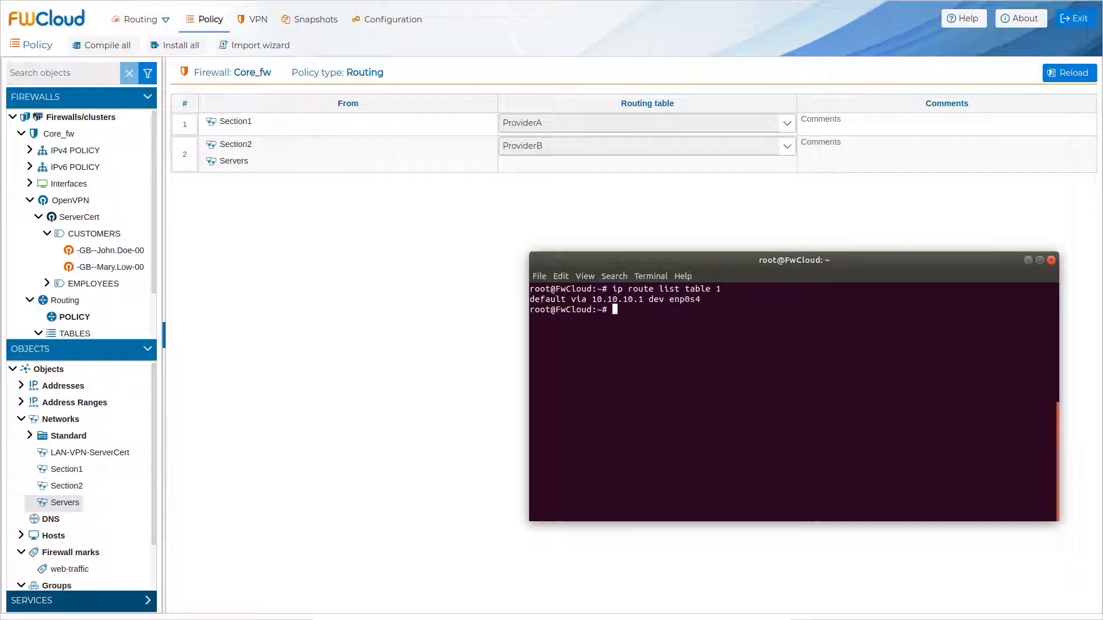
key("Up")
key("BackSpace")
type("2")
key("Return")
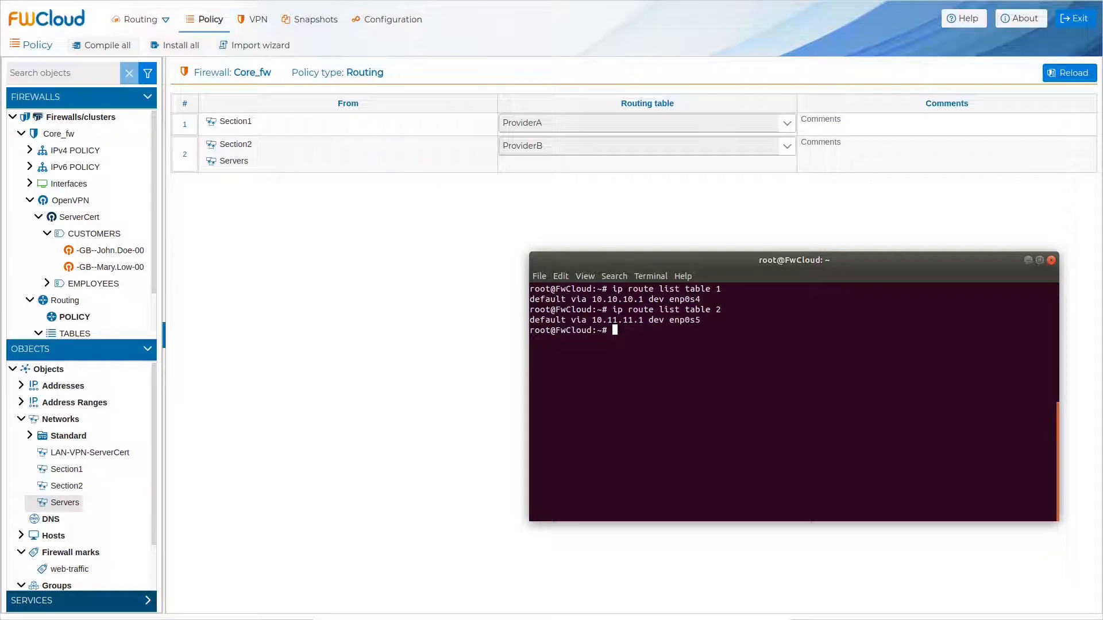
Run "ip rule list" to check the installed routing rules, view the Enterprise Network diagram and return to FWCloud in the browser
key("Return")
type("ip rule list")
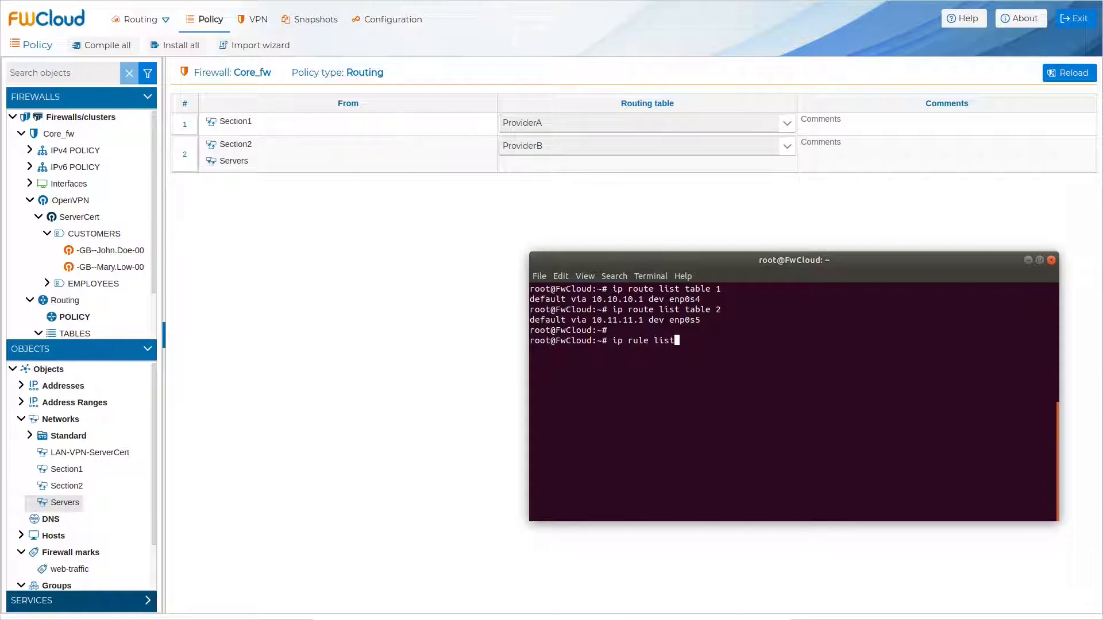
key("Return")
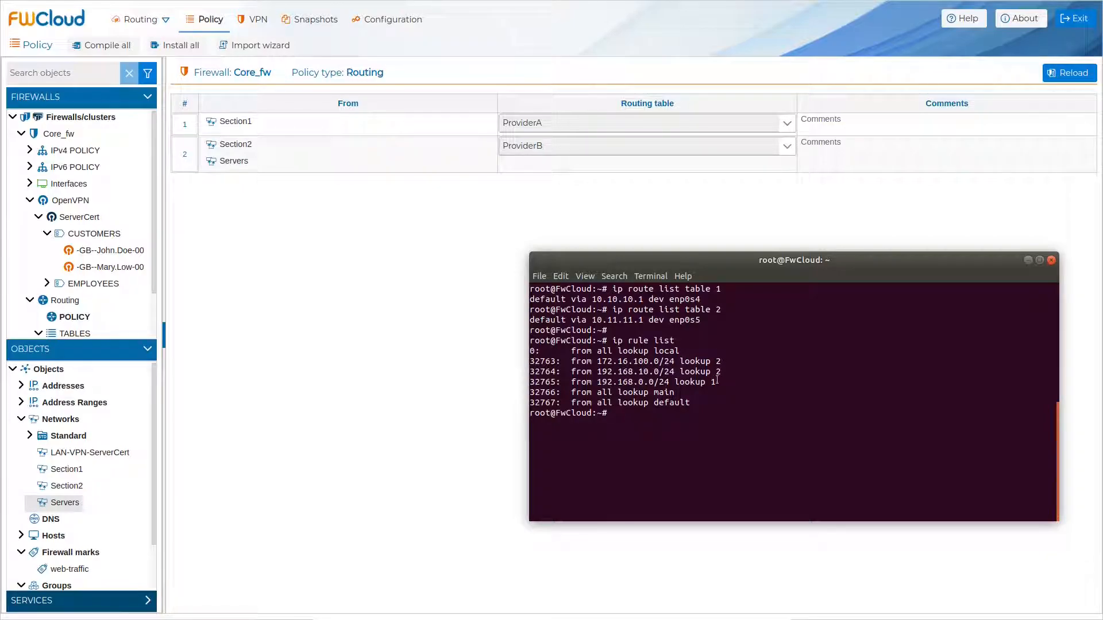
left_click(413, 383)
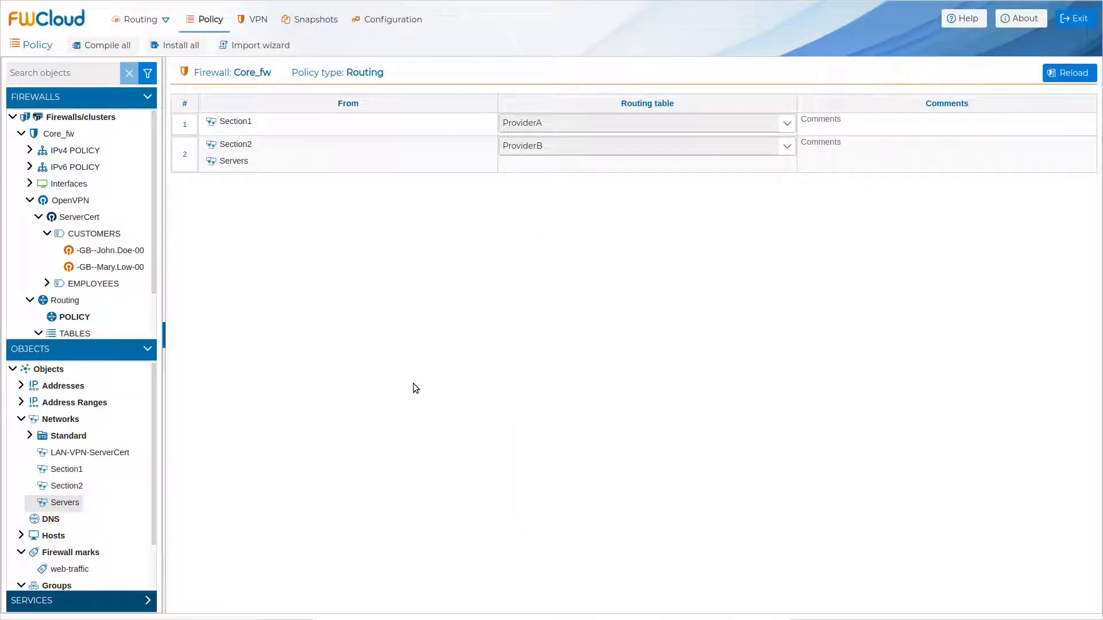
key("alt+Tab")
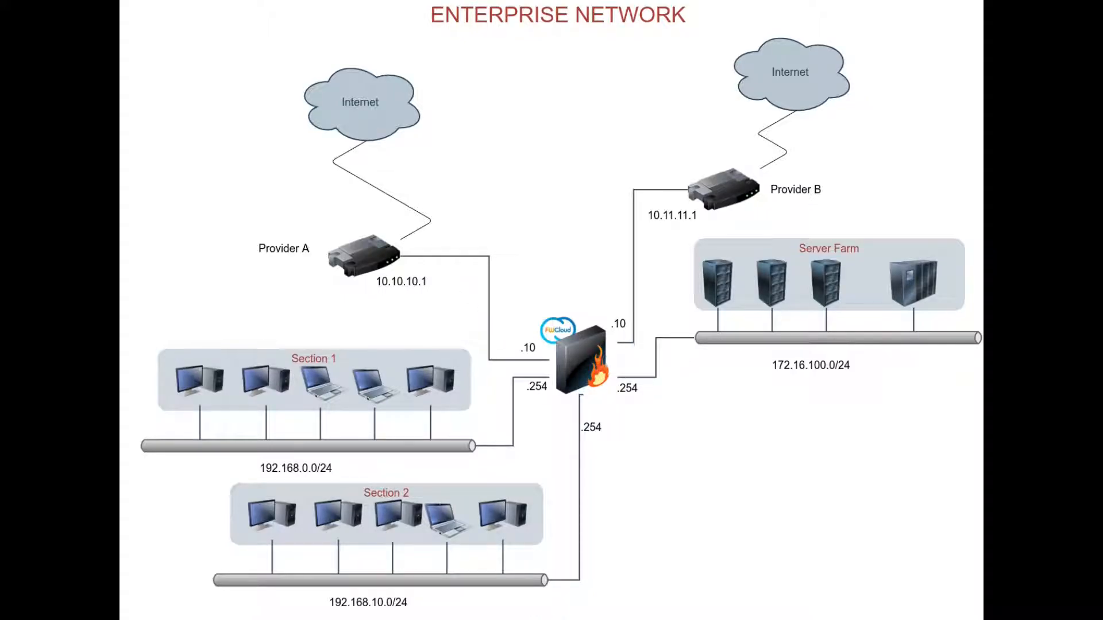
key("alt+Tab")
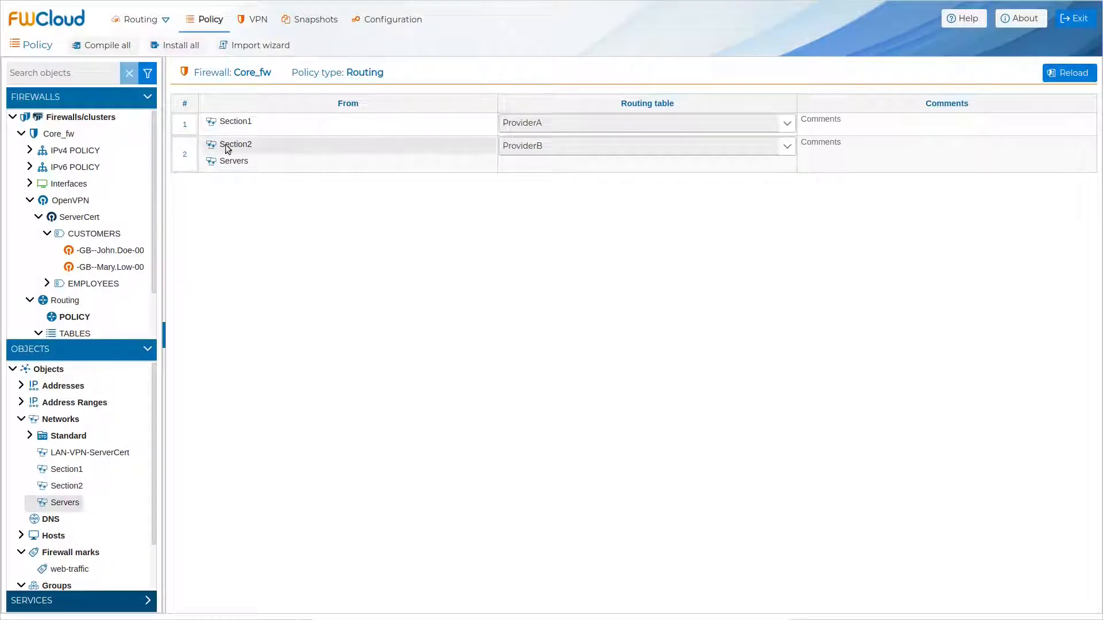
Open the IPv4 FORWARD policy of Core_fw and create a new rule below rule 1
left_click(30, 150)
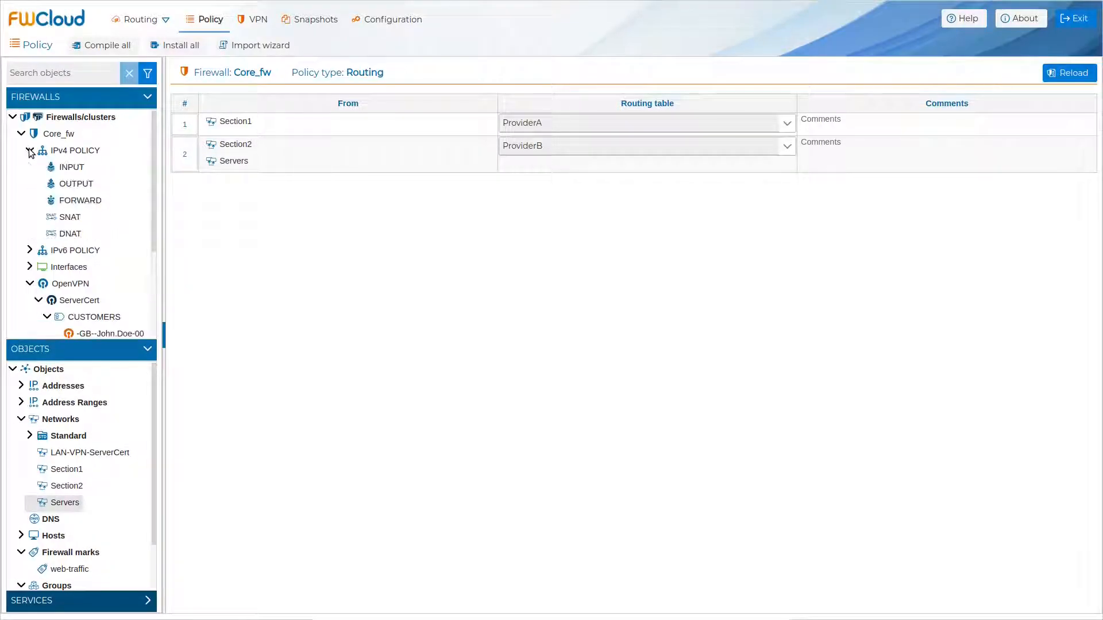
left_click(77, 200)
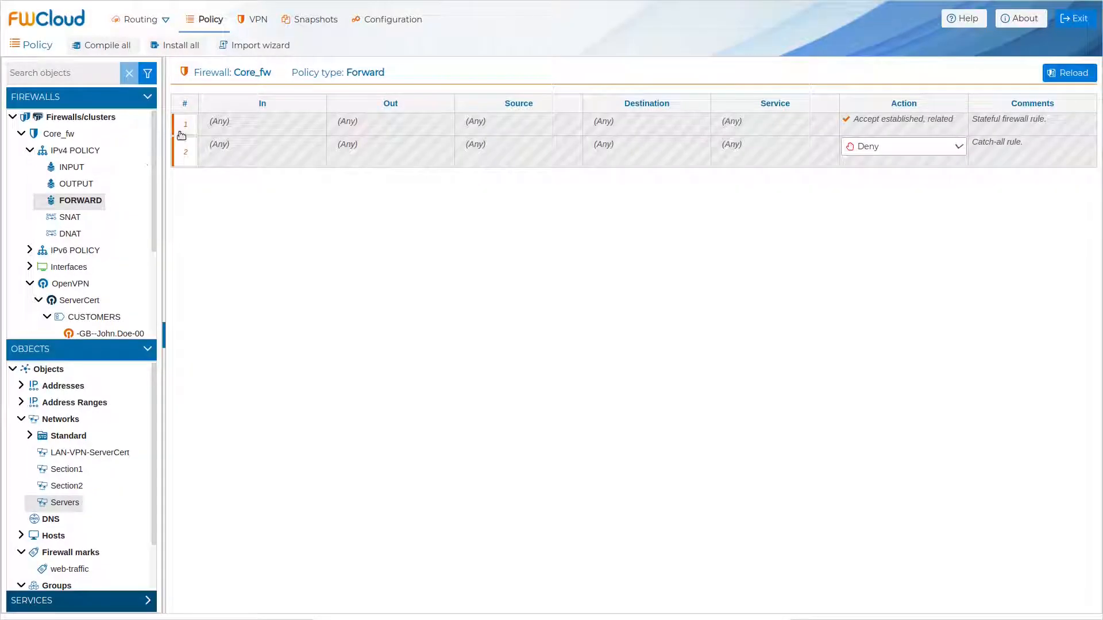
right_click(186, 130)
left_click(235, 178)
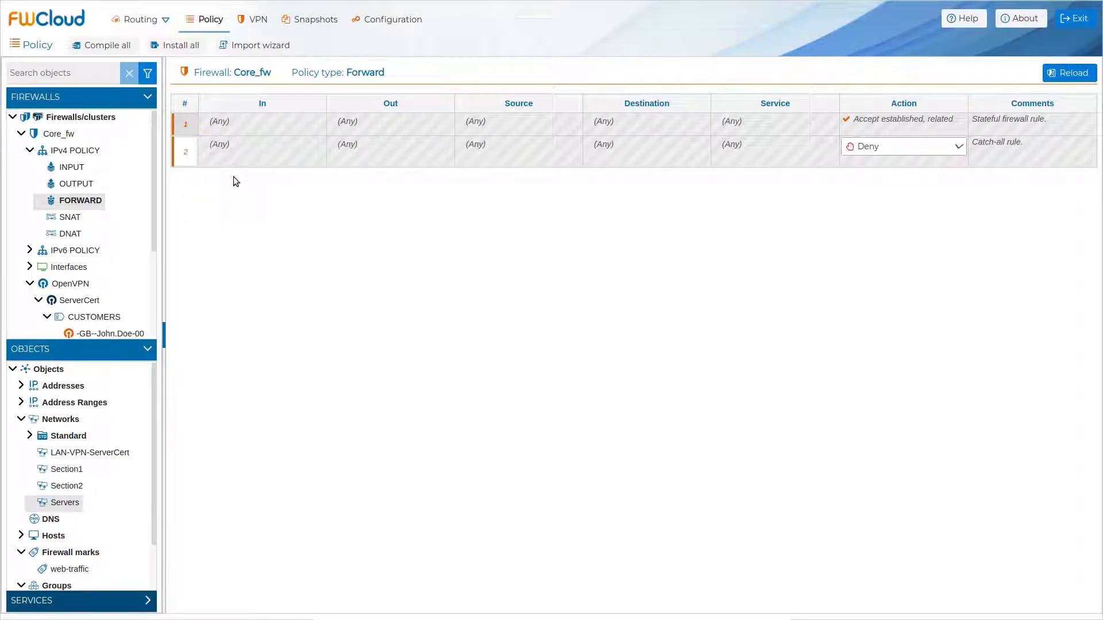
Add the LAN 1, LAN 2 and SERVERS interfaces as inbound interfaces of forward rule 2
left_click(148, 350)
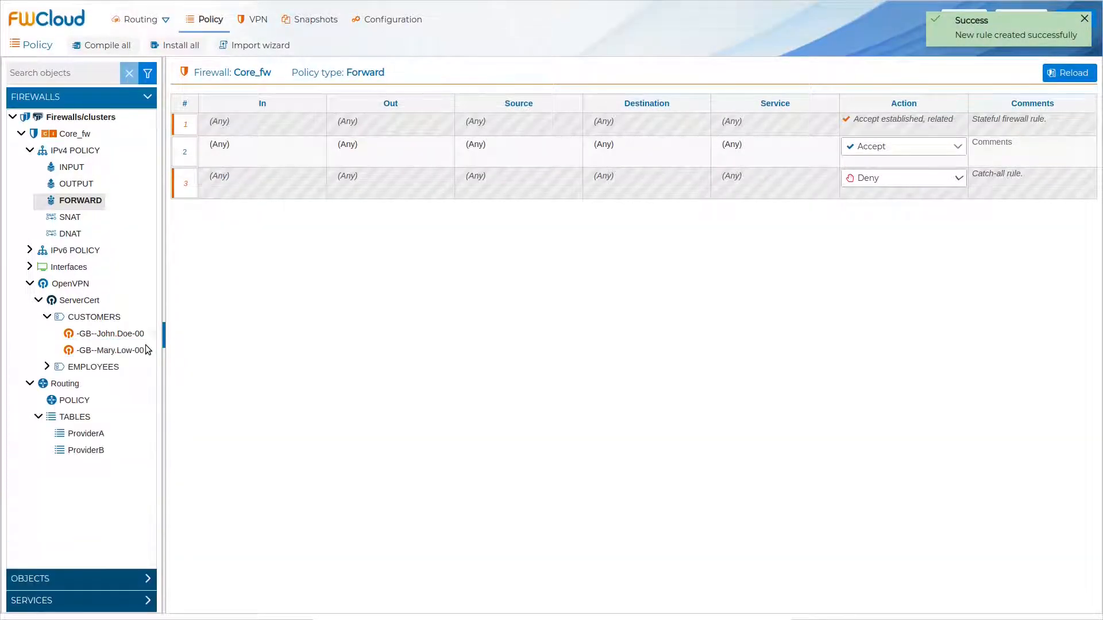
left_click(30, 267)
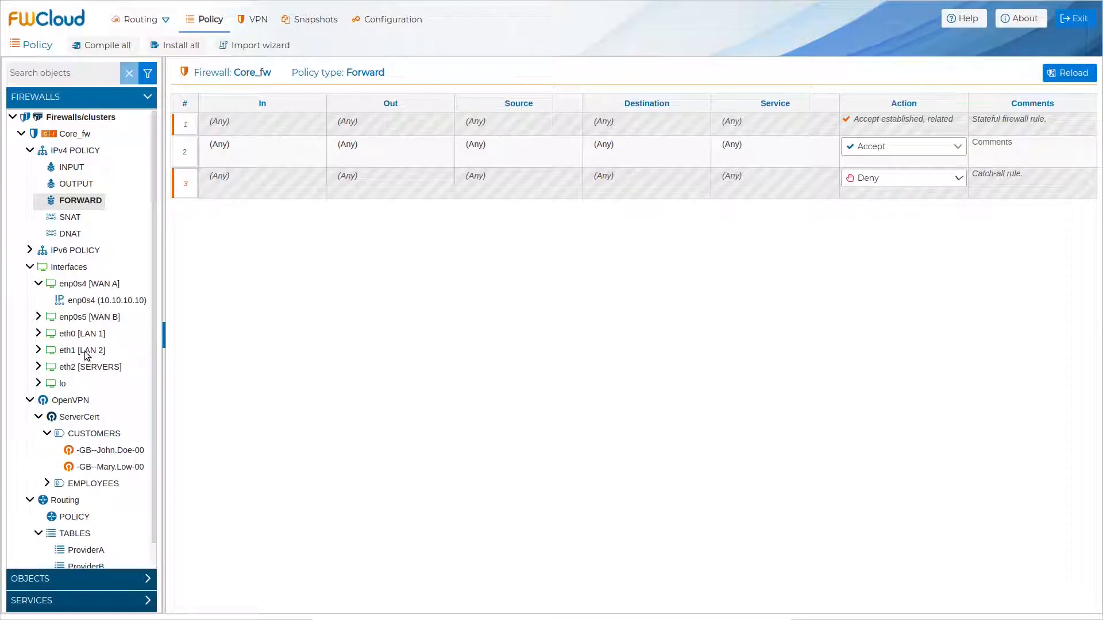
left_click_drag(80, 334, 246, 161)
left_click_drag(81, 351, 241, 157)
left_click_drag(115, 367, 262, 162)
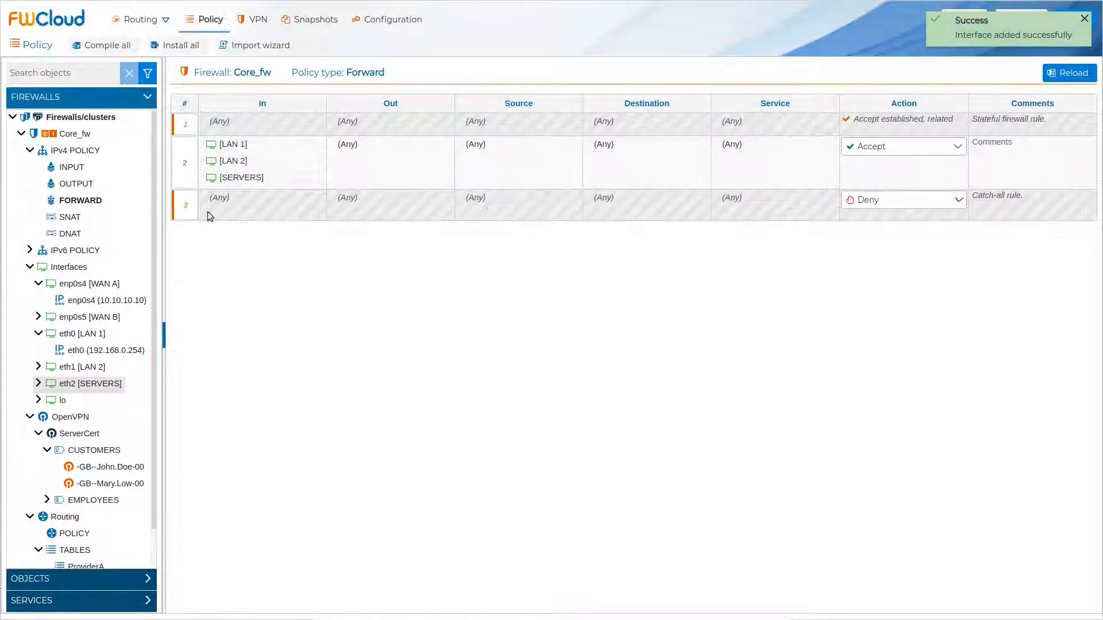
Add the WAN A and WAN B interfaces as outbound interfaces of forward rule 2
left_click_drag(109, 284, 382, 153)
left_click_drag(90, 319, 390, 164)
left_click(106, 351)
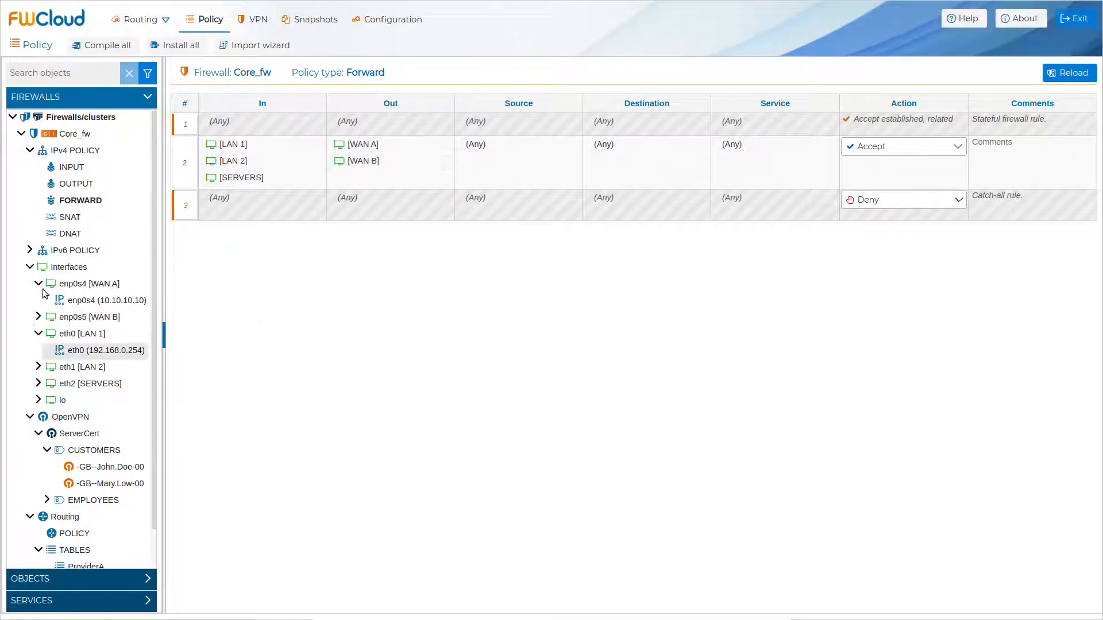
Add the Section1, Section2 and Servers networks to the sources of forward rule 2
left_click(149, 579)
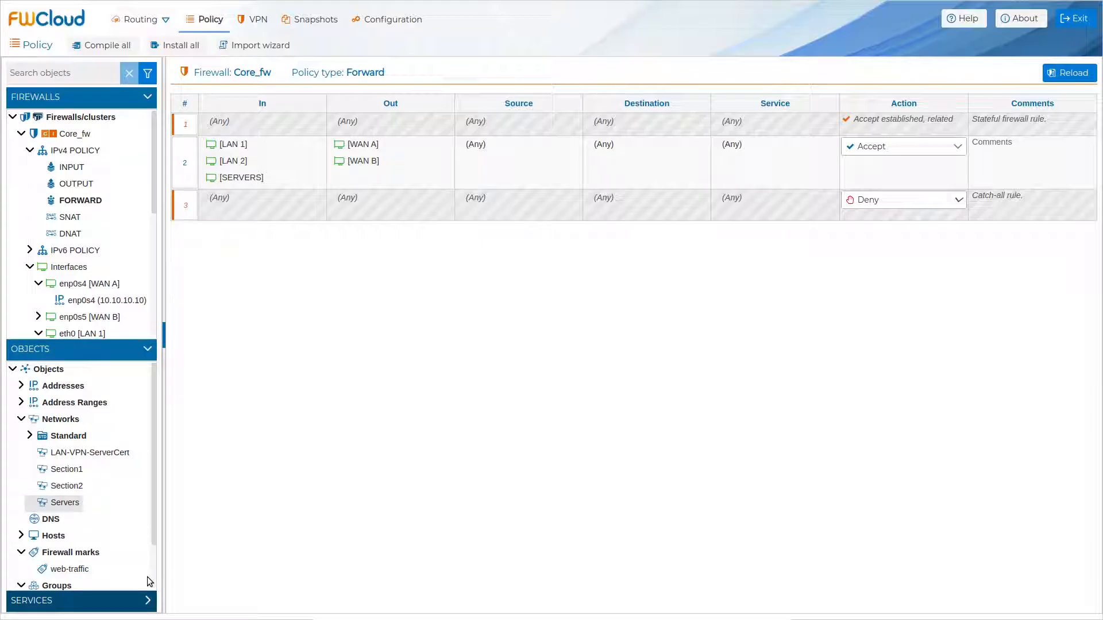
left_click_drag(72, 469, 508, 159)
left_click_drag(63, 487, 499, 168)
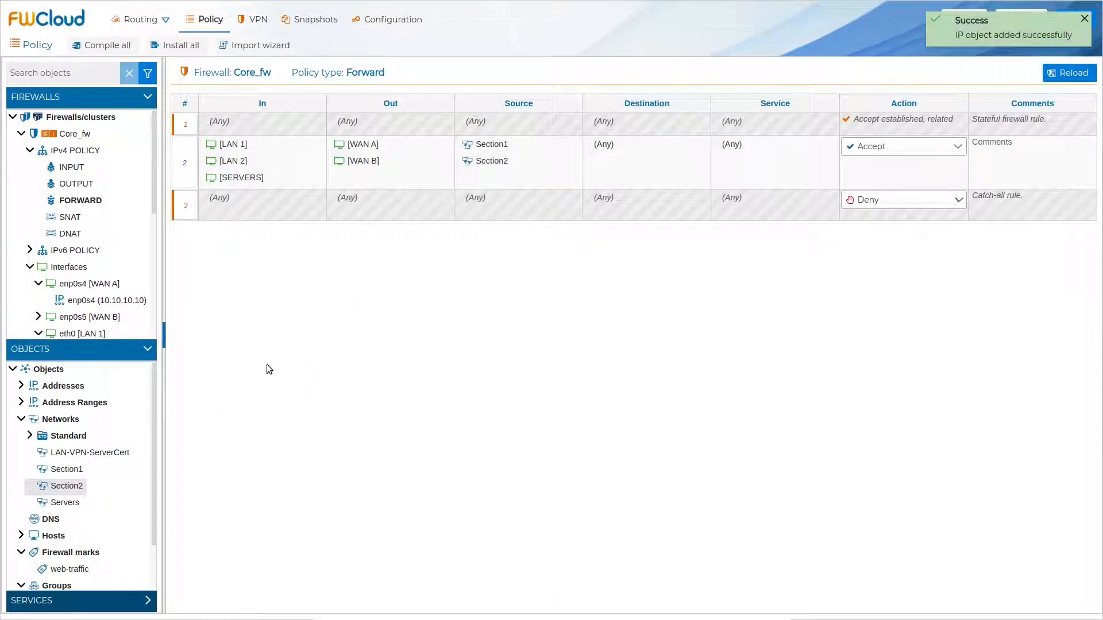
left_click_drag(63, 505, 501, 179)
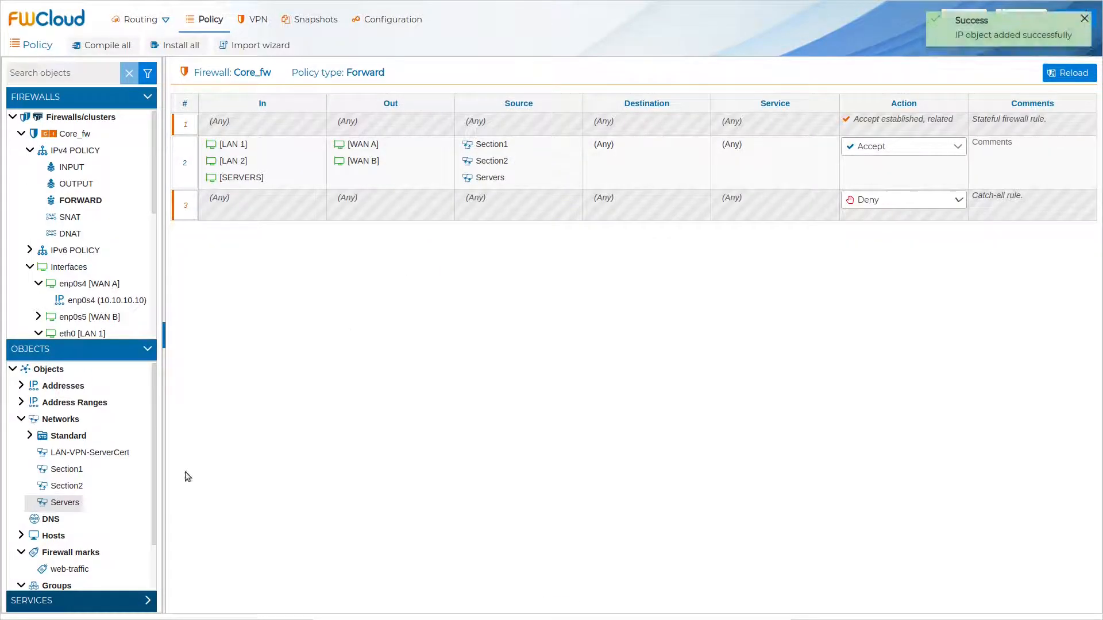
Search the objects for "ht", add the http and https services to forward rule 2 and clear the search
left_click(148, 603)
left_click(48, 79)
type("ht")
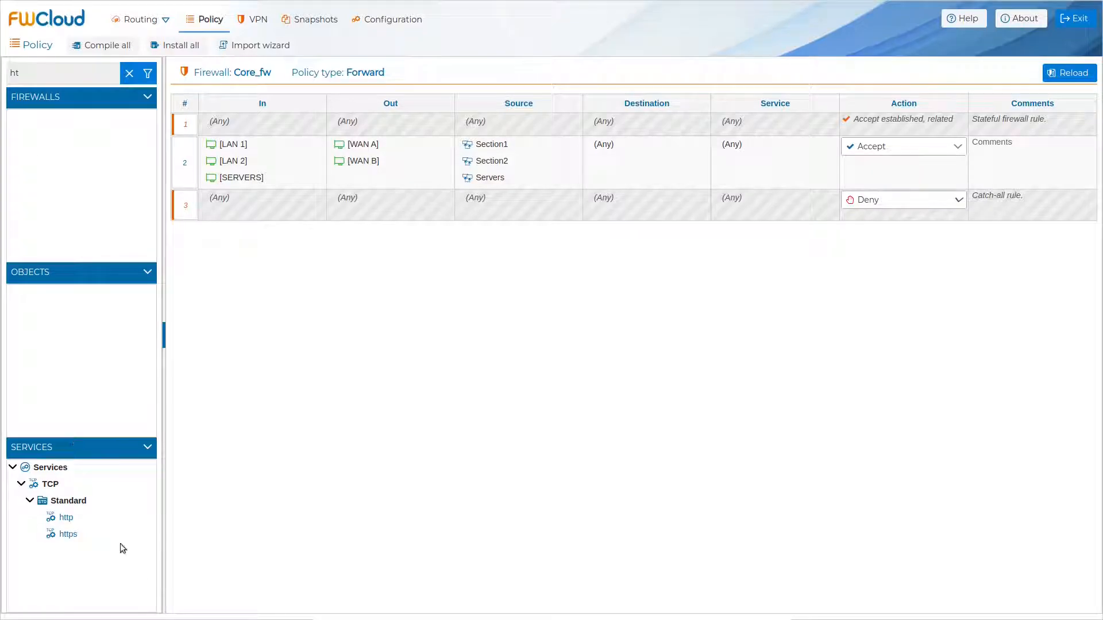
left_click_drag(66, 518, 768, 163)
left_click_drag(78, 532, 769, 162)
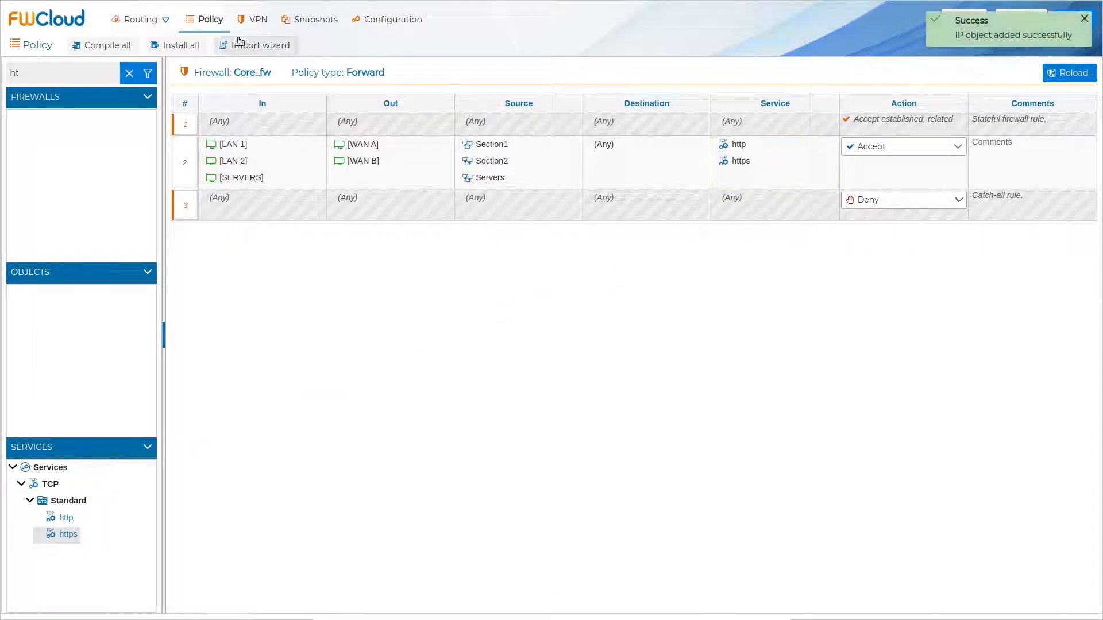
left_click(130, 74)
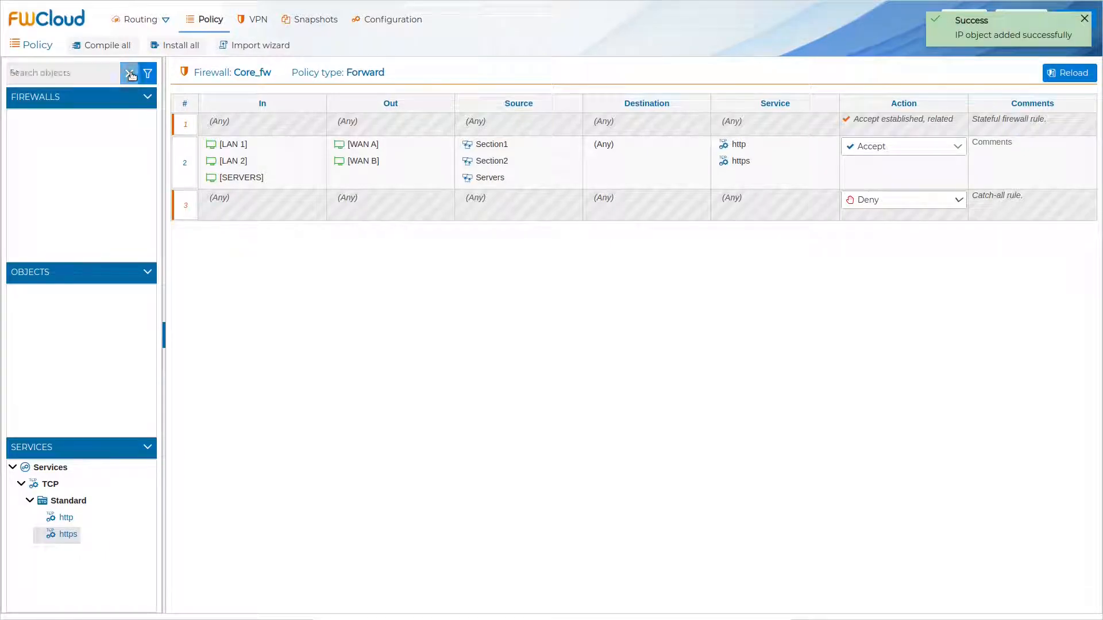
Assign the web-traffic firewall mark to the action of forward rule 2 and check the mark's code in its properties
left_click(142, 449)
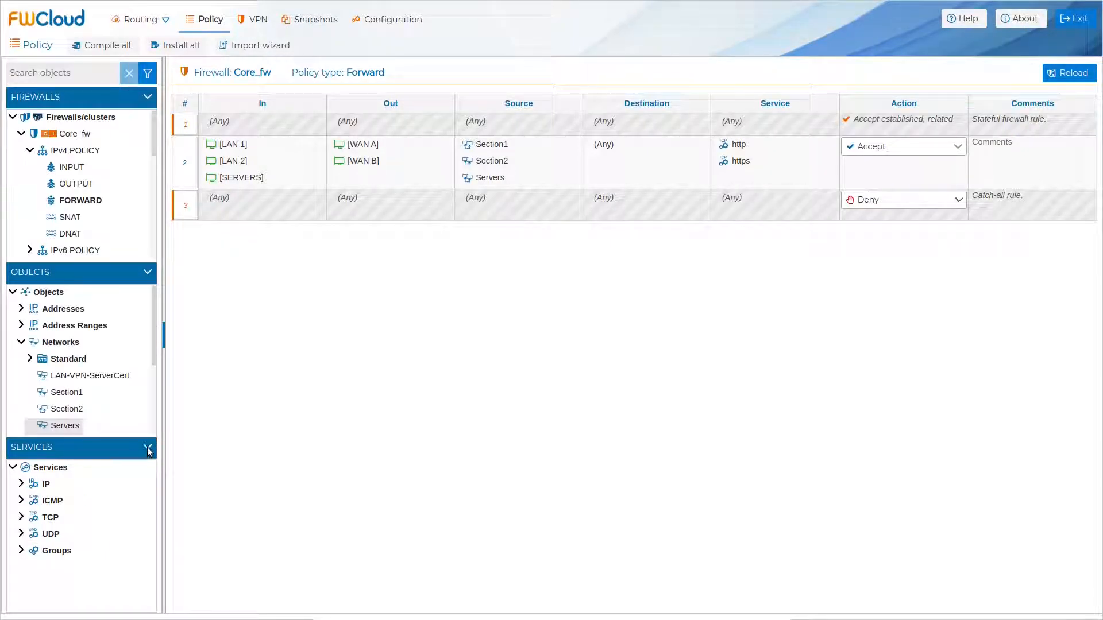
left_click_drag(67, 569, 872, 167)
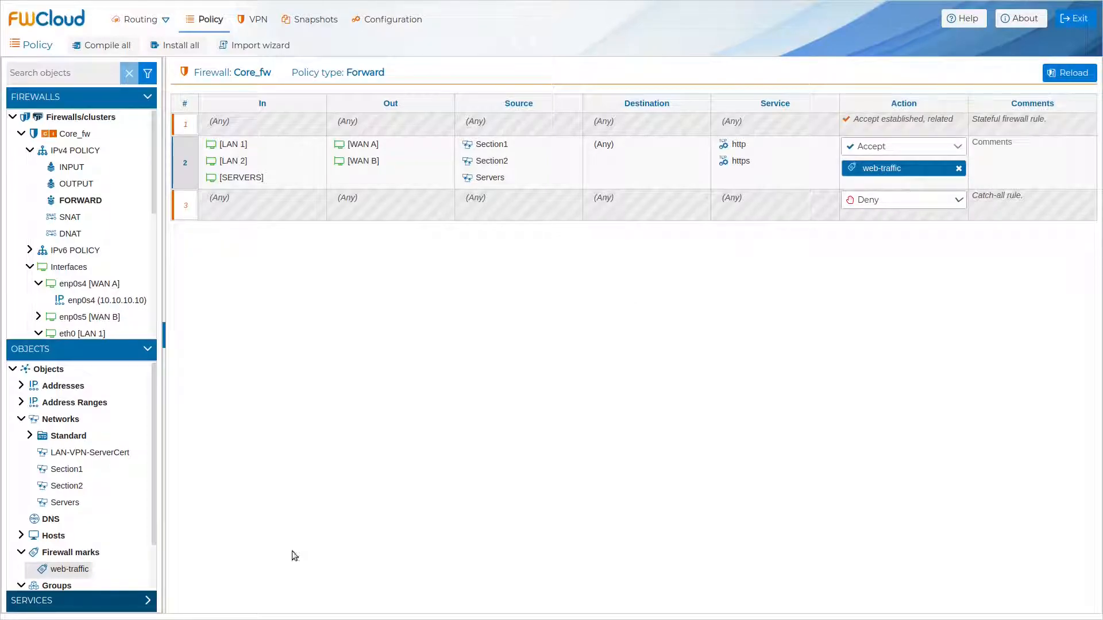
double_click(73, 570)
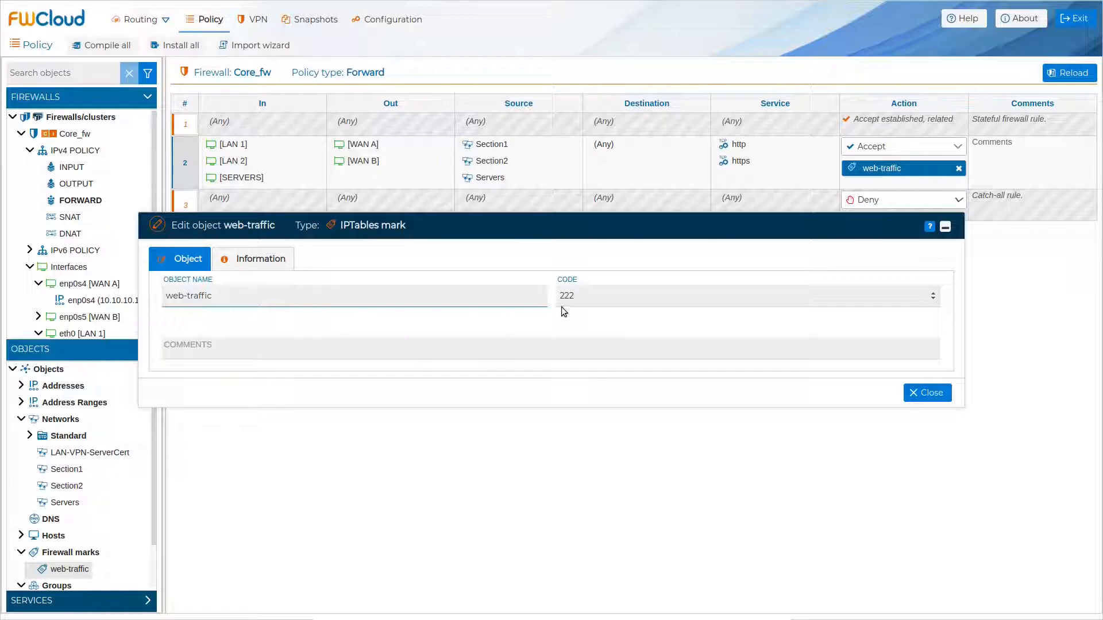
left_click(947, 397)
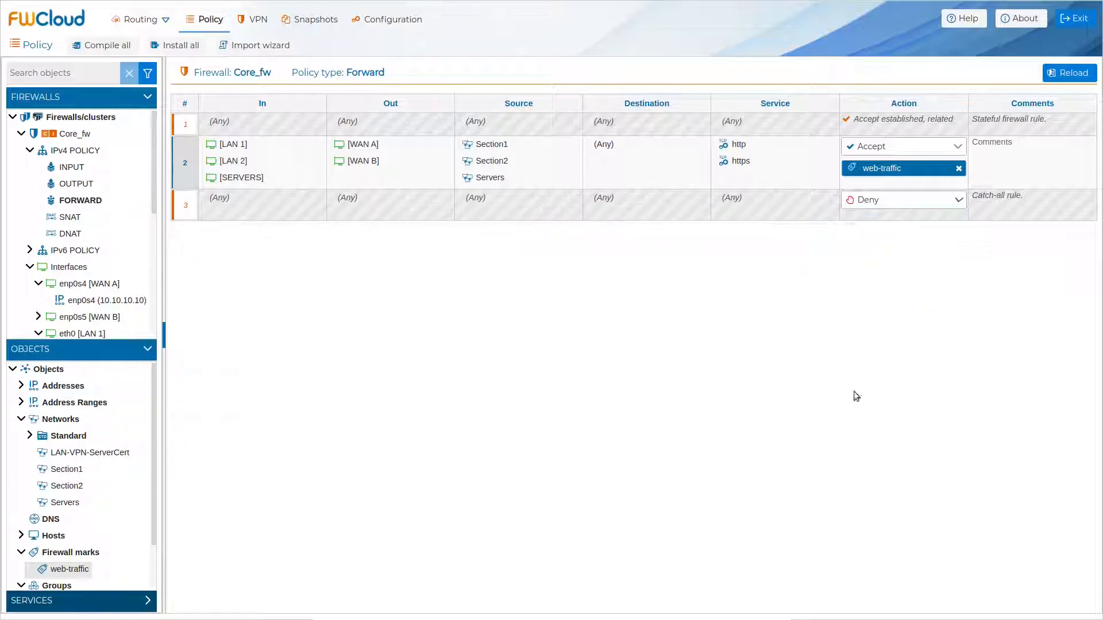
Compile forward rule 2 in IPTables format and examine the generated commands down to the lines that set the mark
right_click(212, 186)
mouse_move(261, 190)
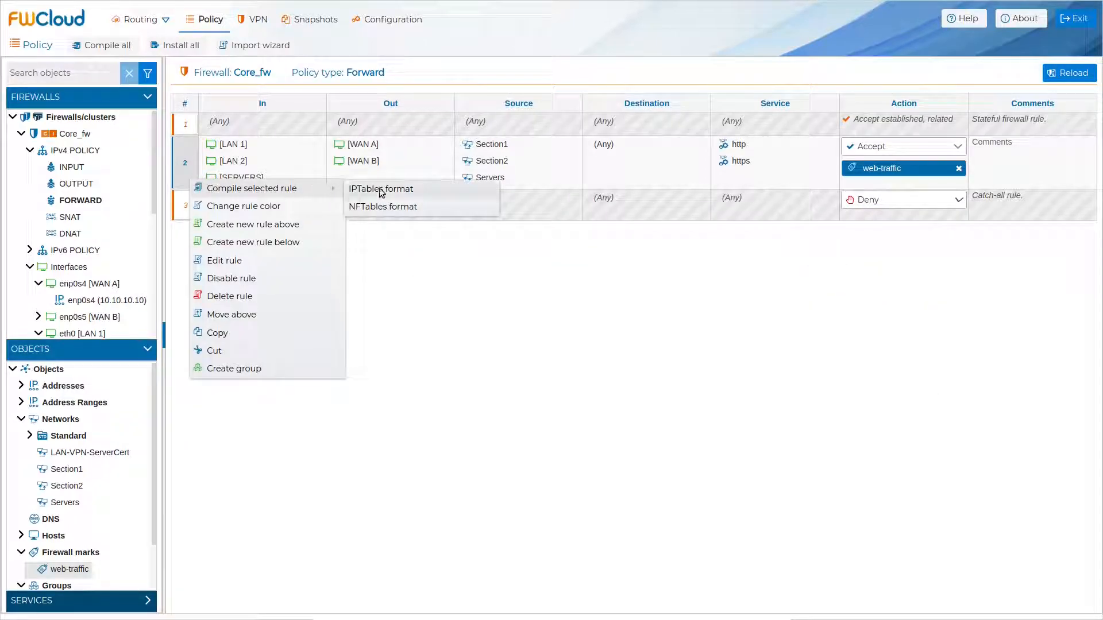
left_click(426, 188)
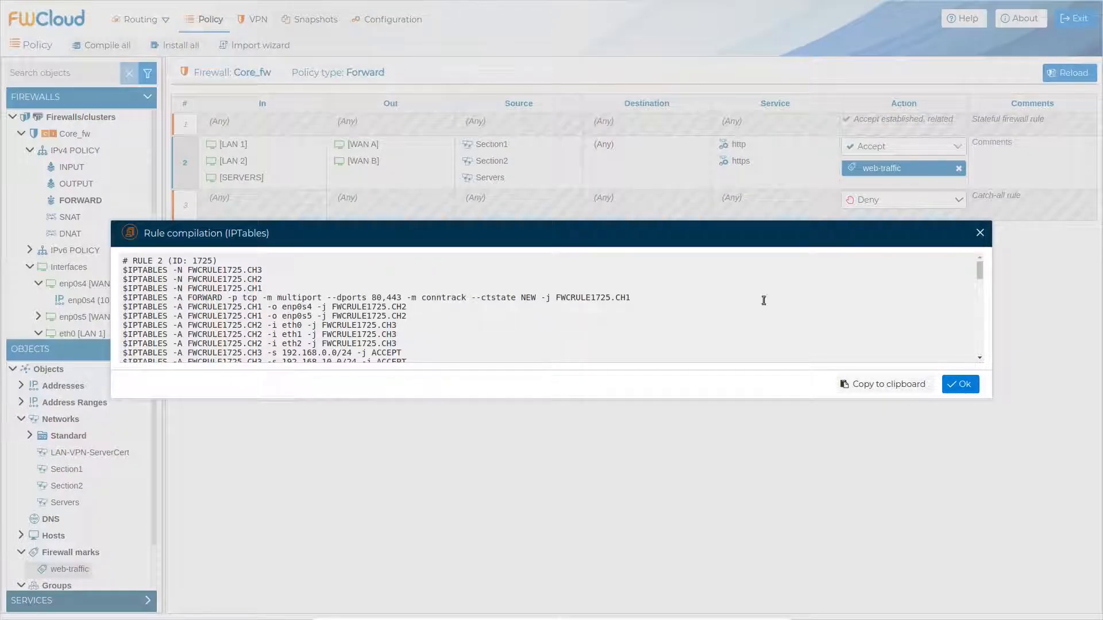
left_click_drag(976, 276, 978, 283)
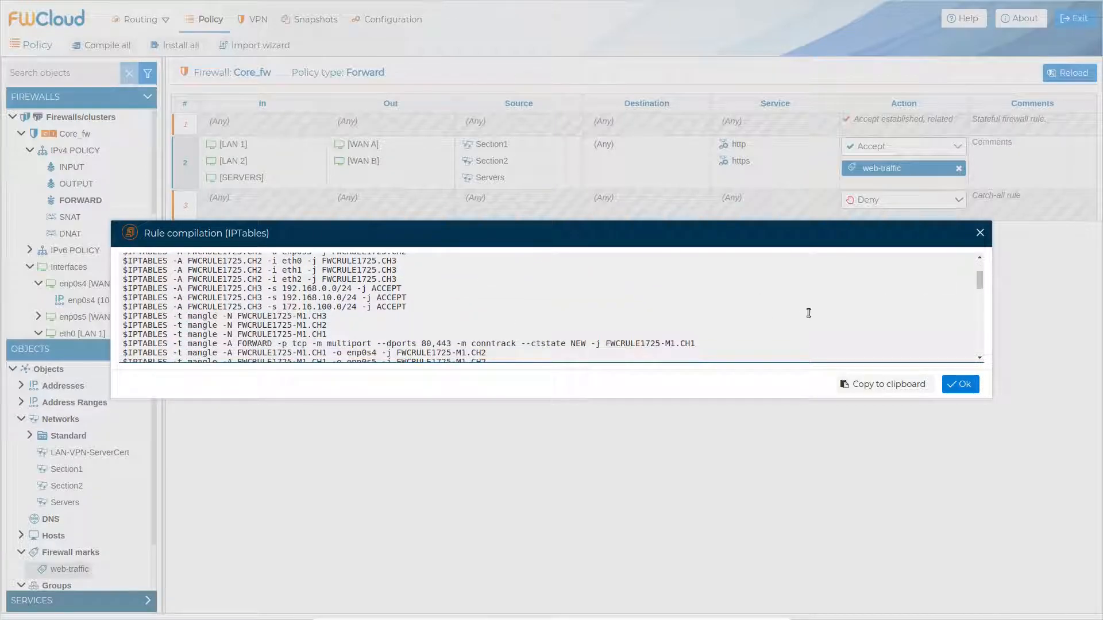
left_click_drag(977, 281, 978, 303)
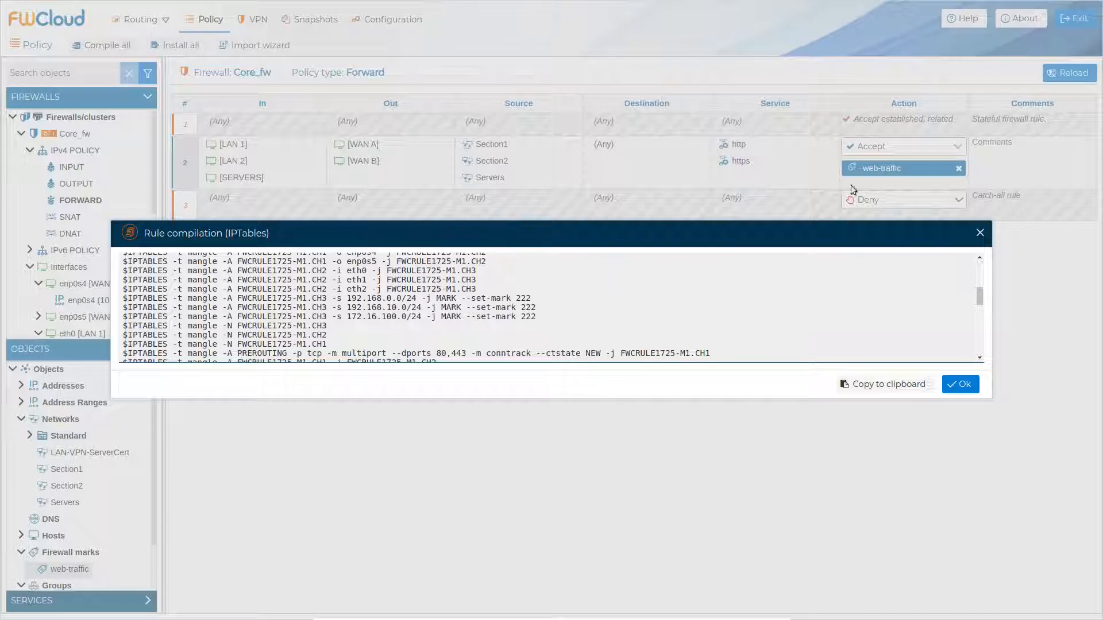
left_click(961, 389)
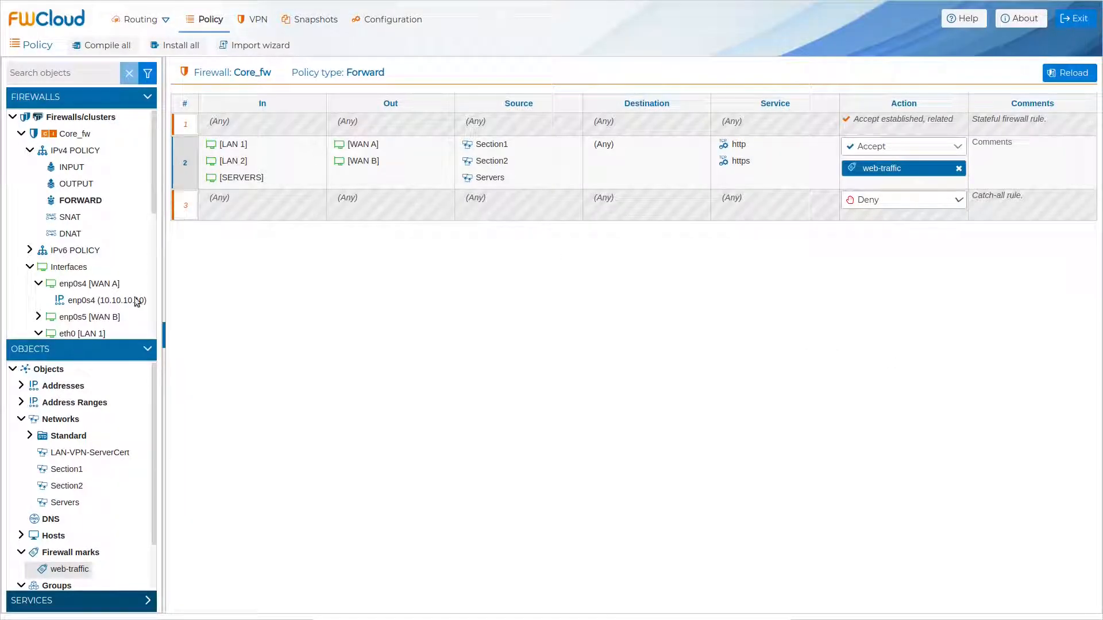
Open the routing policy of Core_fw and add the web-traffic firewall mark to the From field of the ProviderA rule
left_click(30, 150)
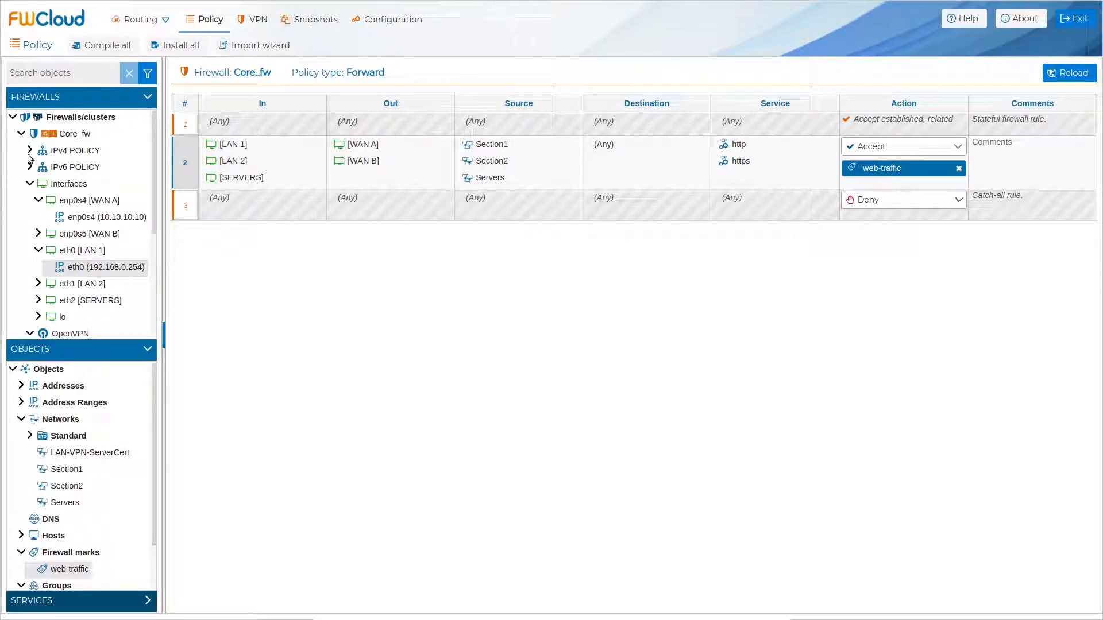
left_click(29, 184)
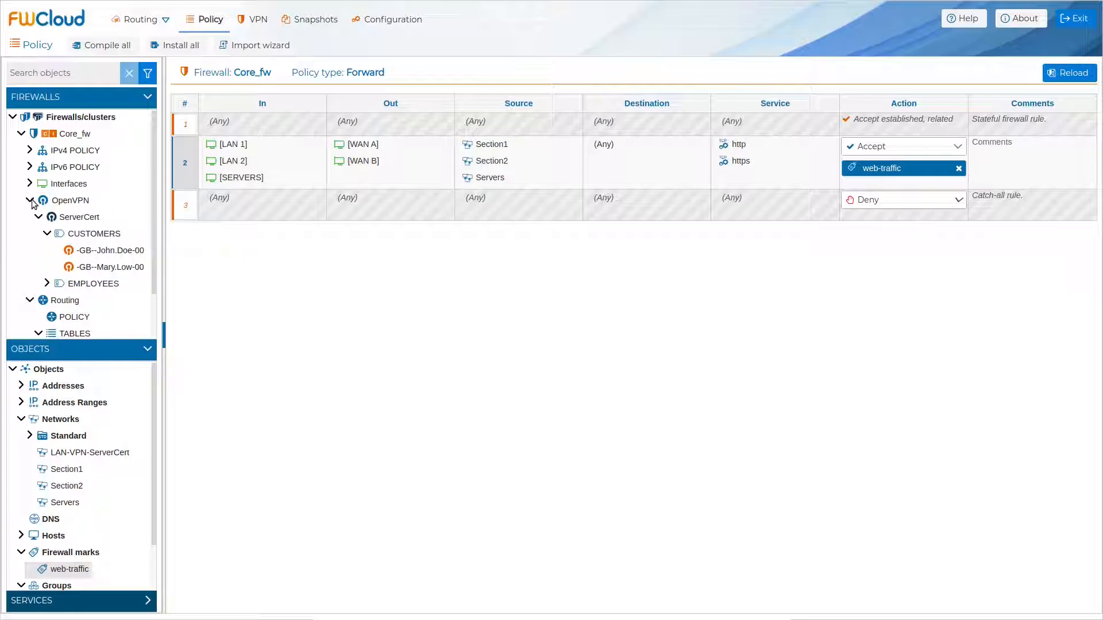
left_click(30, 200)
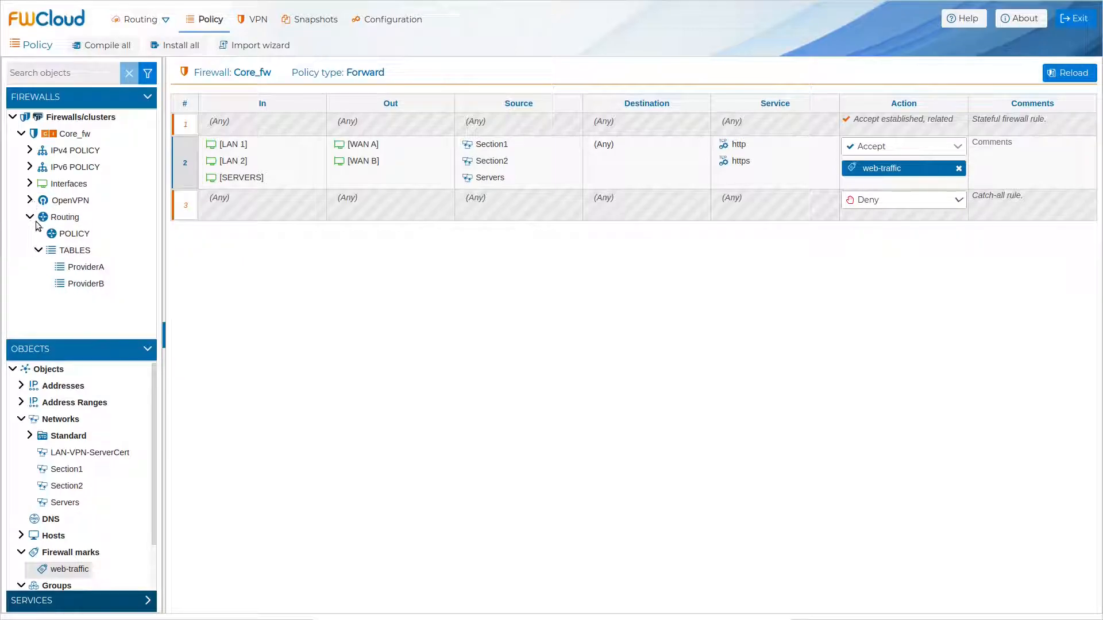
left_click(67, 236)
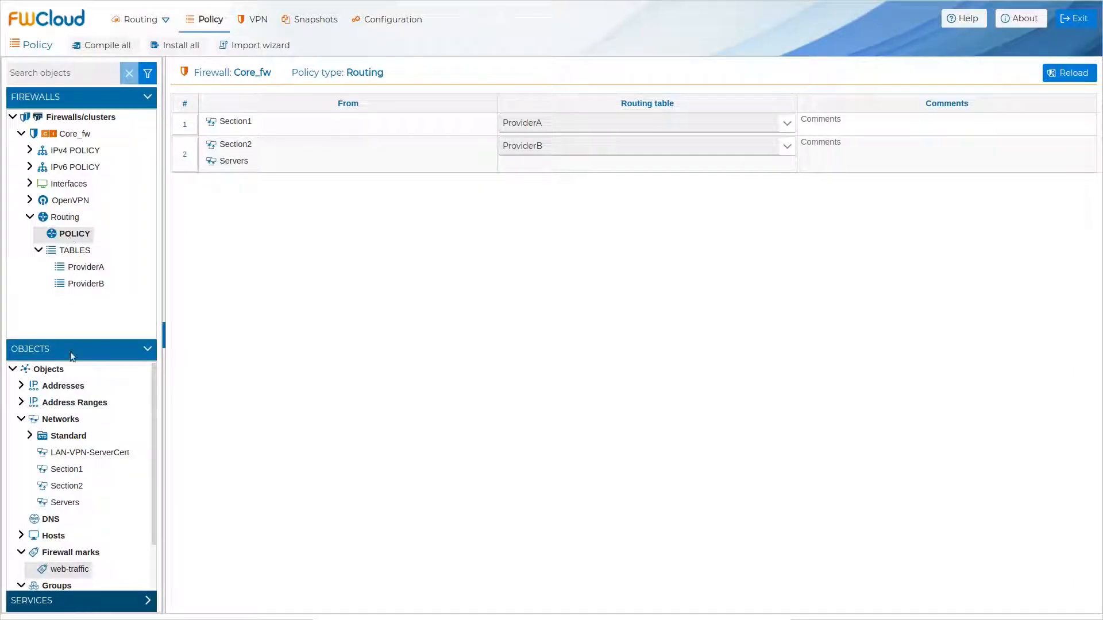
left_click_drag(75, 570, 251, 130)
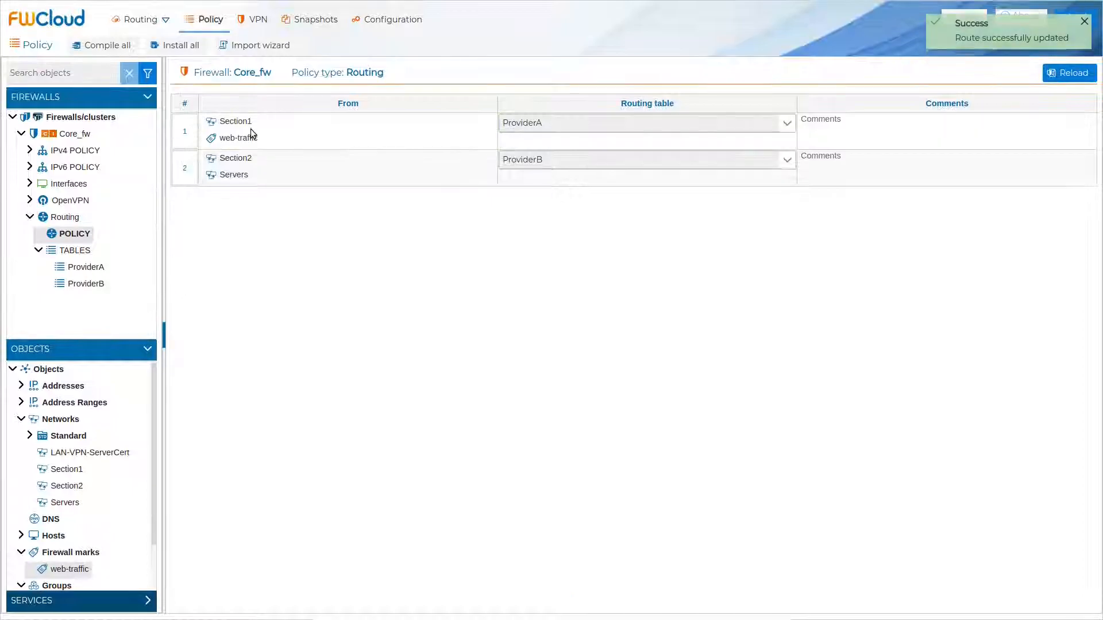
Compile routing rule 1 and examine the IP rule commands it generates
right_click(188, 139)
left_click(316, 151)
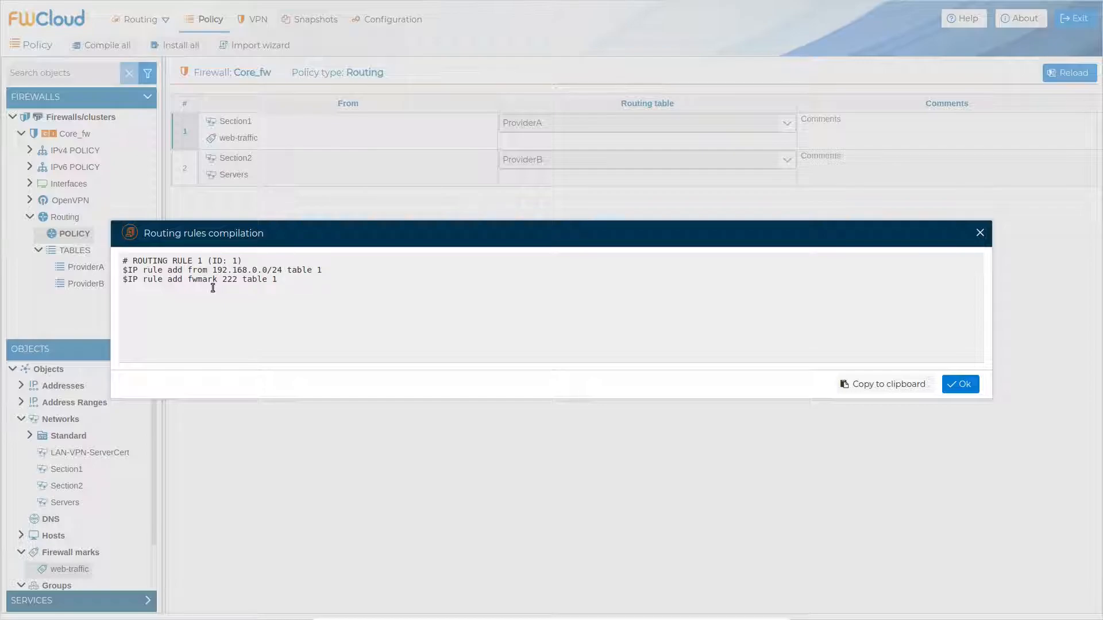
left_click(975, 385)
Compile and install the policy on Core_fw, entering the password for the firewall connection
right_click(71, 135)
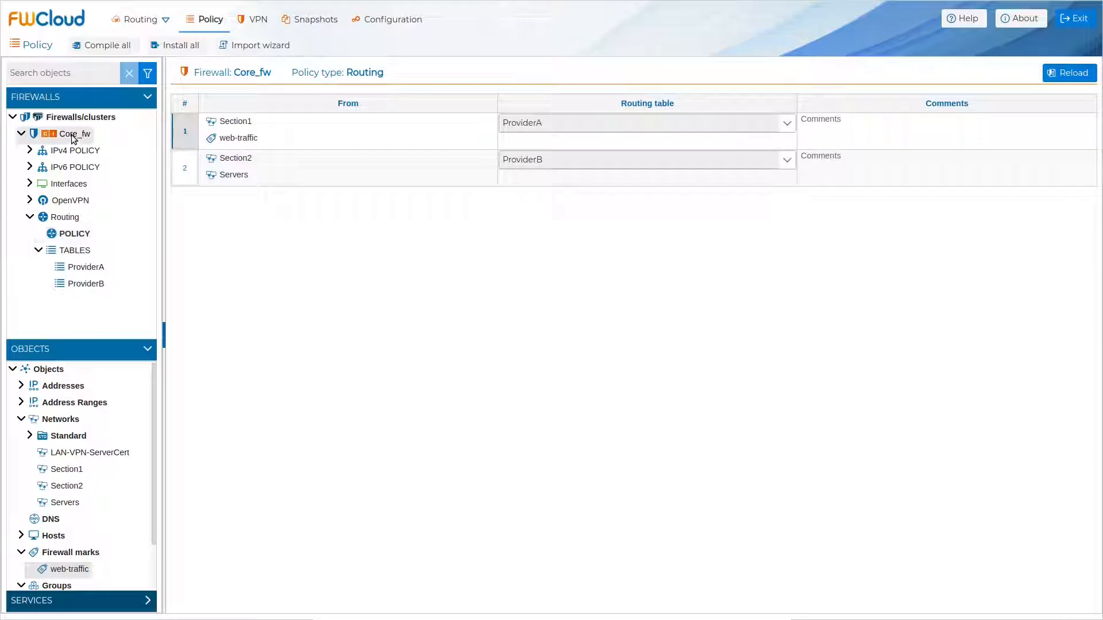
left_click(98, 181)
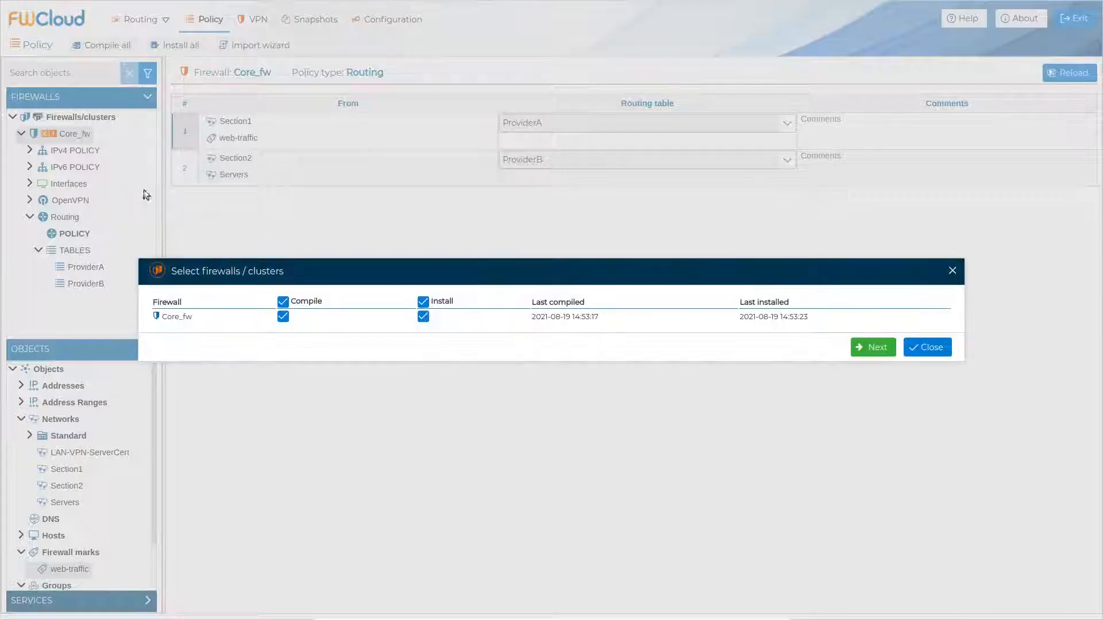
left_click(868, 348)
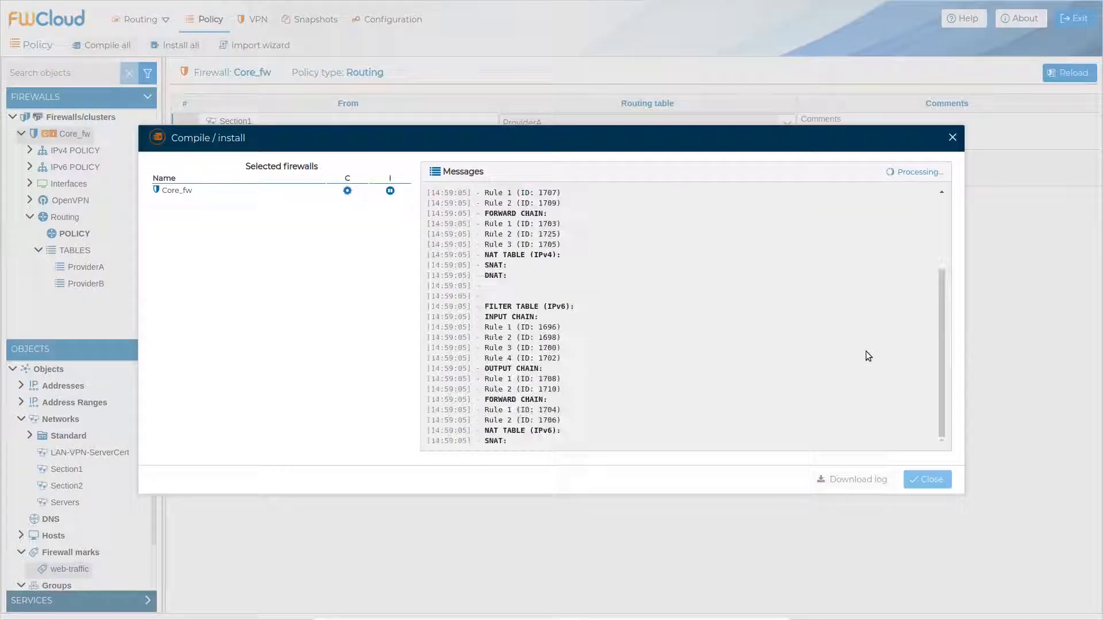
double_click(512, 364)
type("********")
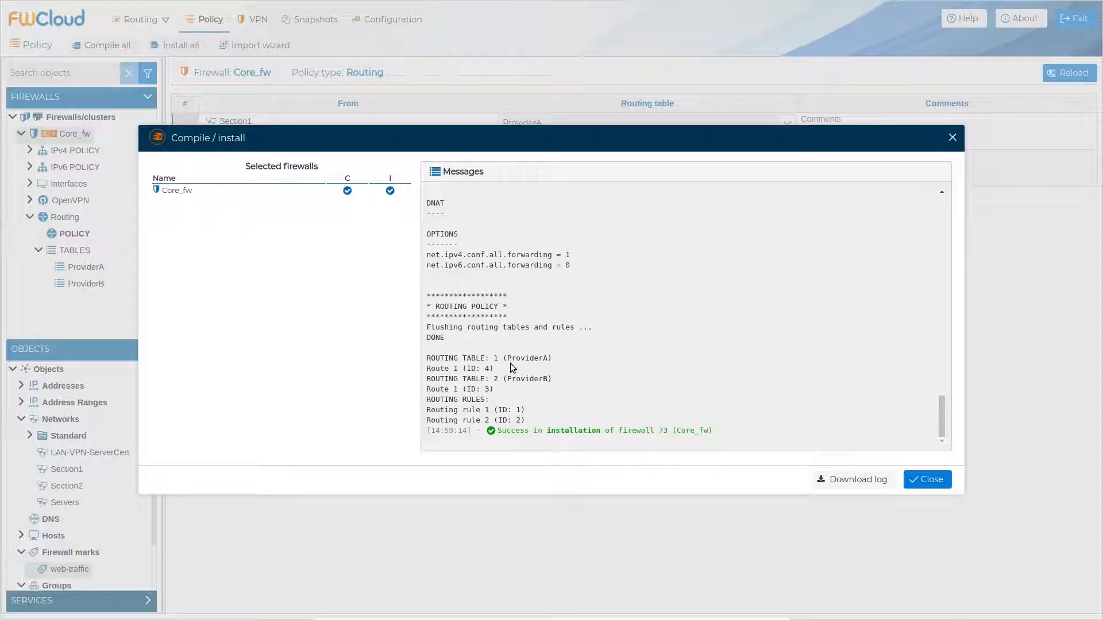
Switch to the terminal, run "ip rule list" to examine the fwmark rule, and close the Core_fw installation messages
key("alt+Tab")
key("alt+Tab")
key("Return")
type("ip rule list")
key("Return")
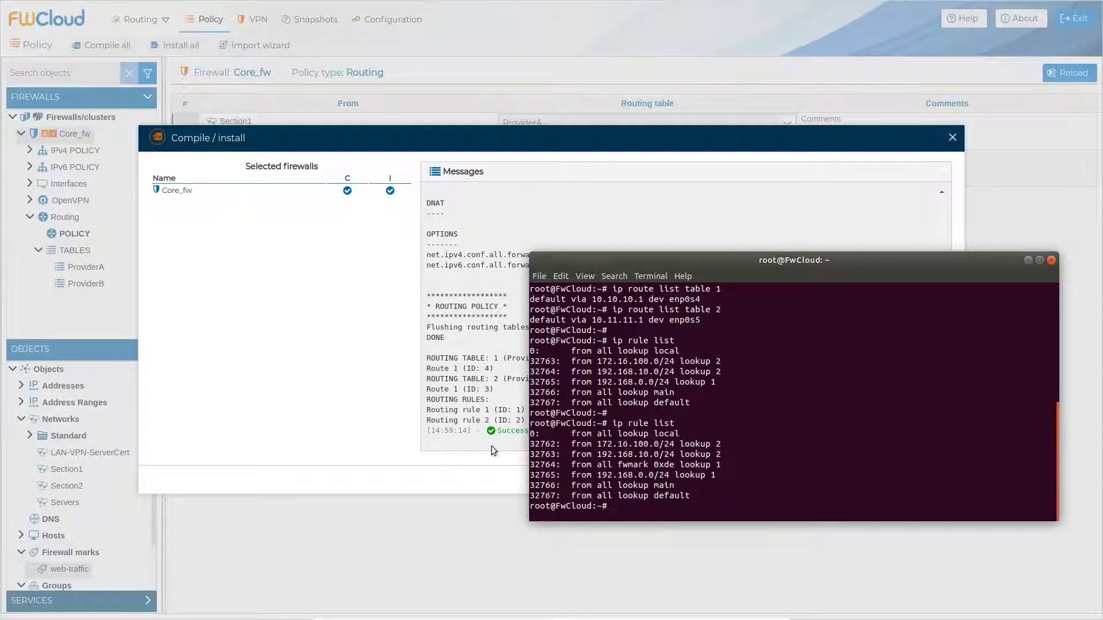
left_click_drag(617, 466, 671, 466)
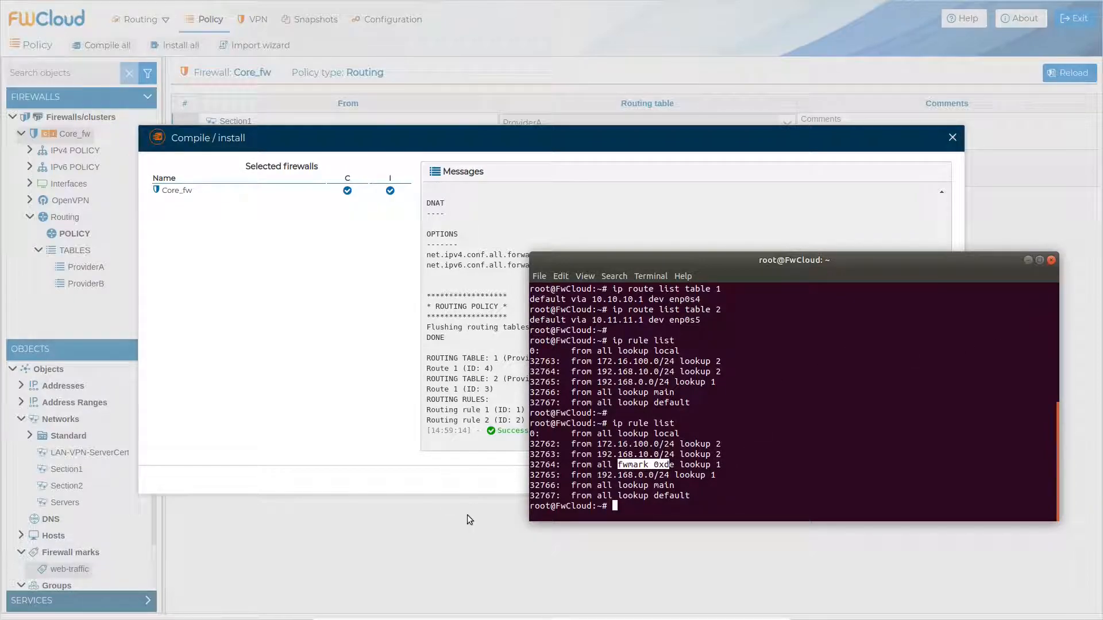
left_click(430, 528)
left_click(922, 481)
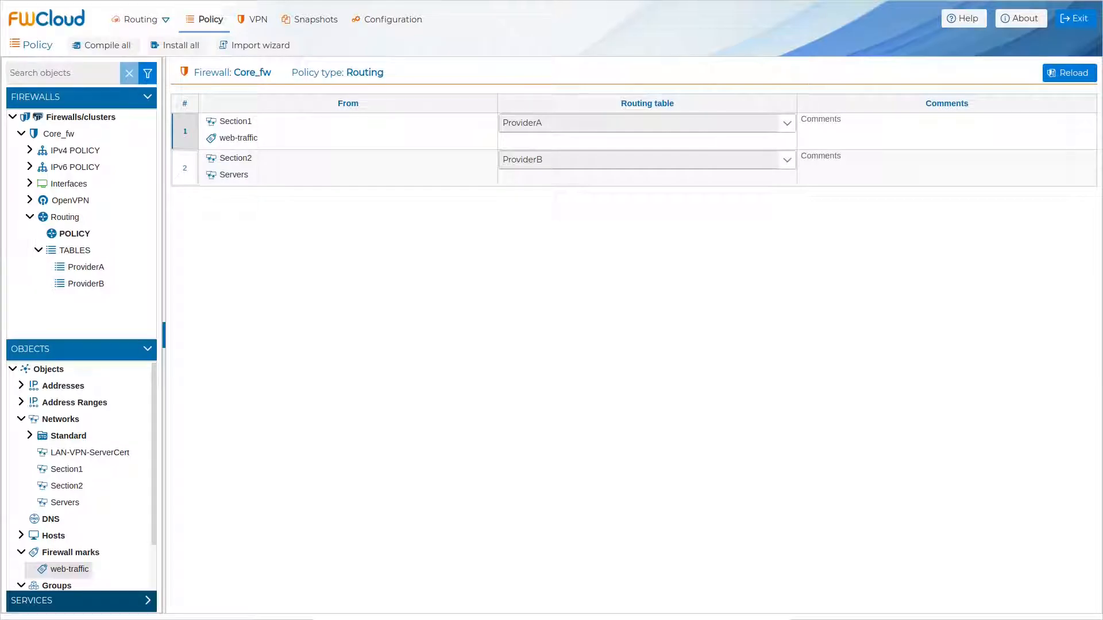